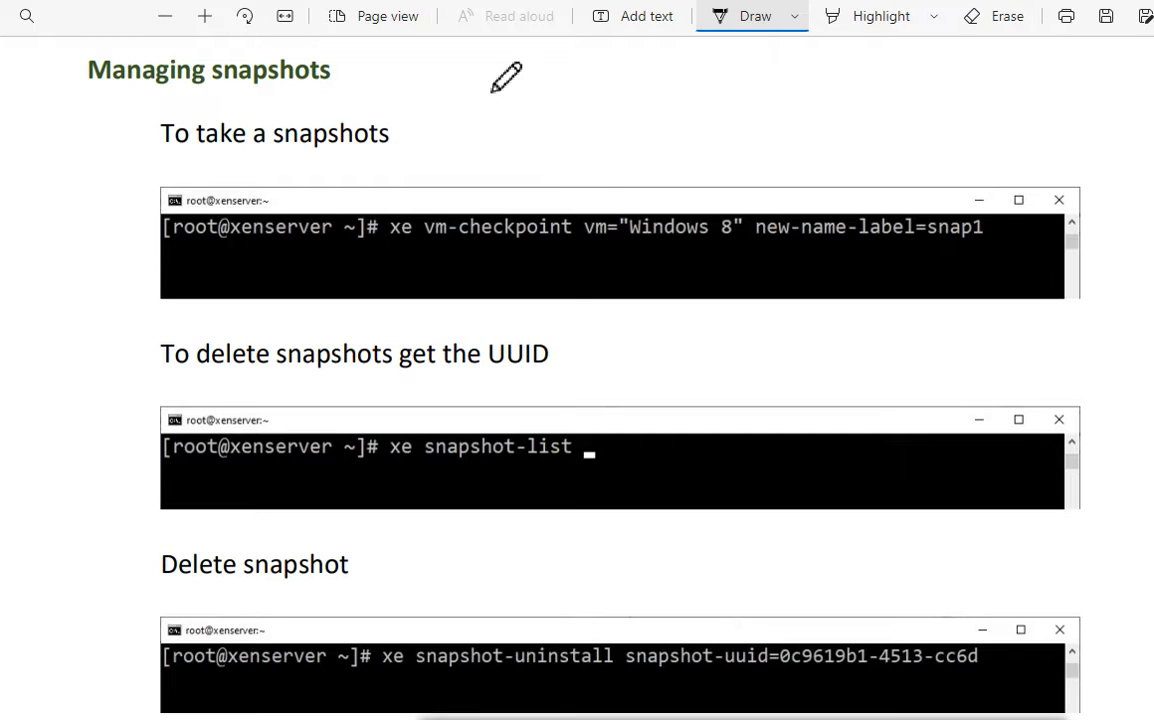
# Draw two freehand circles beside the "To take a snapshots" heading in the PDF.
pyautogui.moveTo(481, 96)
pyautogui.mouseDown()
pyautogui.moveTo(487, 140)
pyautogui.moveTo(566, 118)
pyautogui.moveTo(496, 96)
pyautogui.mouseUp()
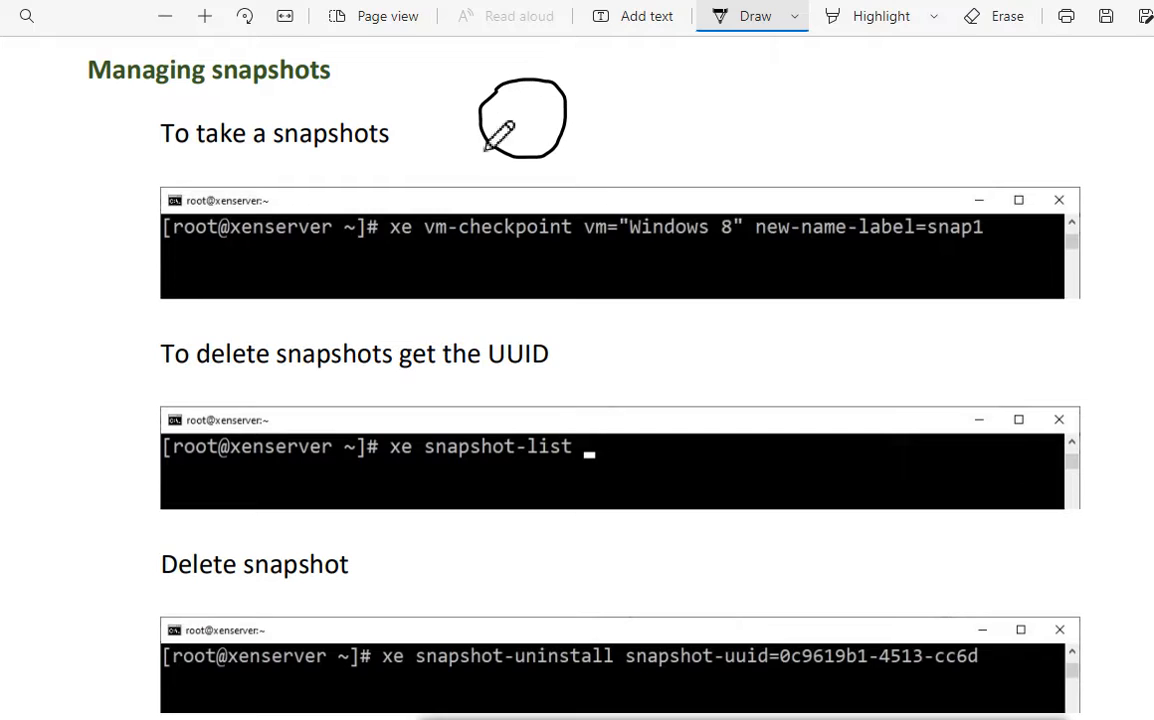
pyautogui.moveTo(573, 98)
pyautogui.mouseDown()
pyautogui.moveTo(622, 98)
pyautogui.moveTo(615, 136)
pyautogui.mouseUp()
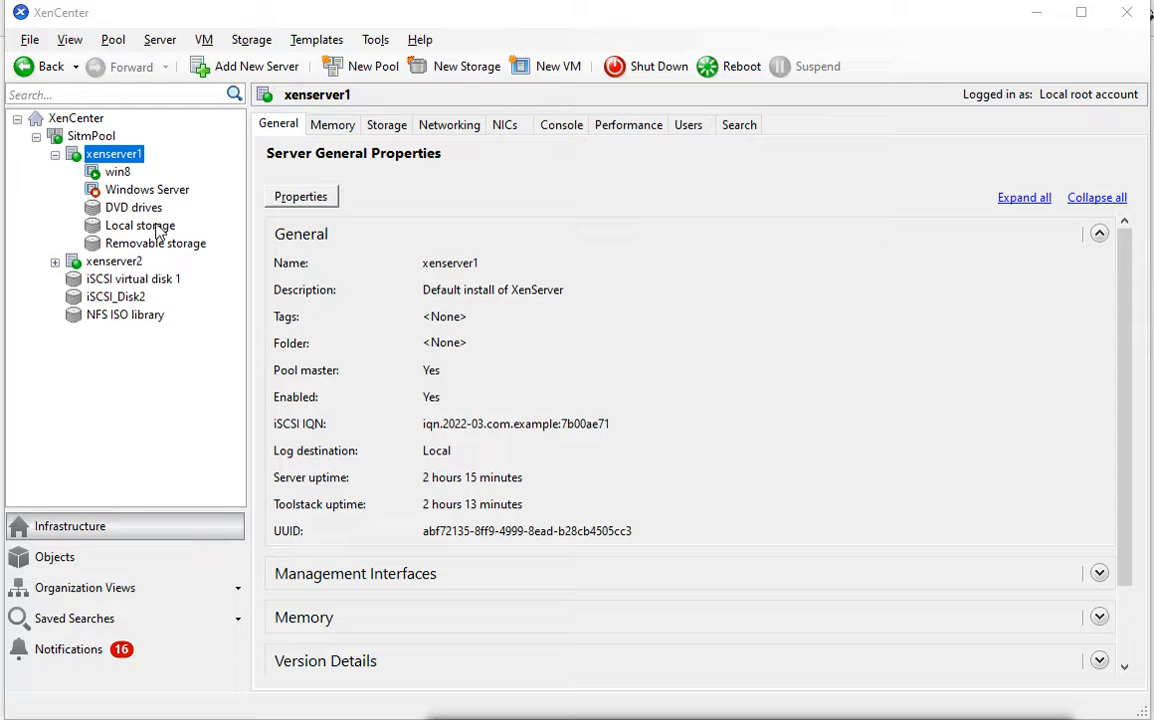
# Switch to XenCenter and review the snapshots and console of the win8 virtual machine on xenserver1.
pyautogui.click(117, 172)
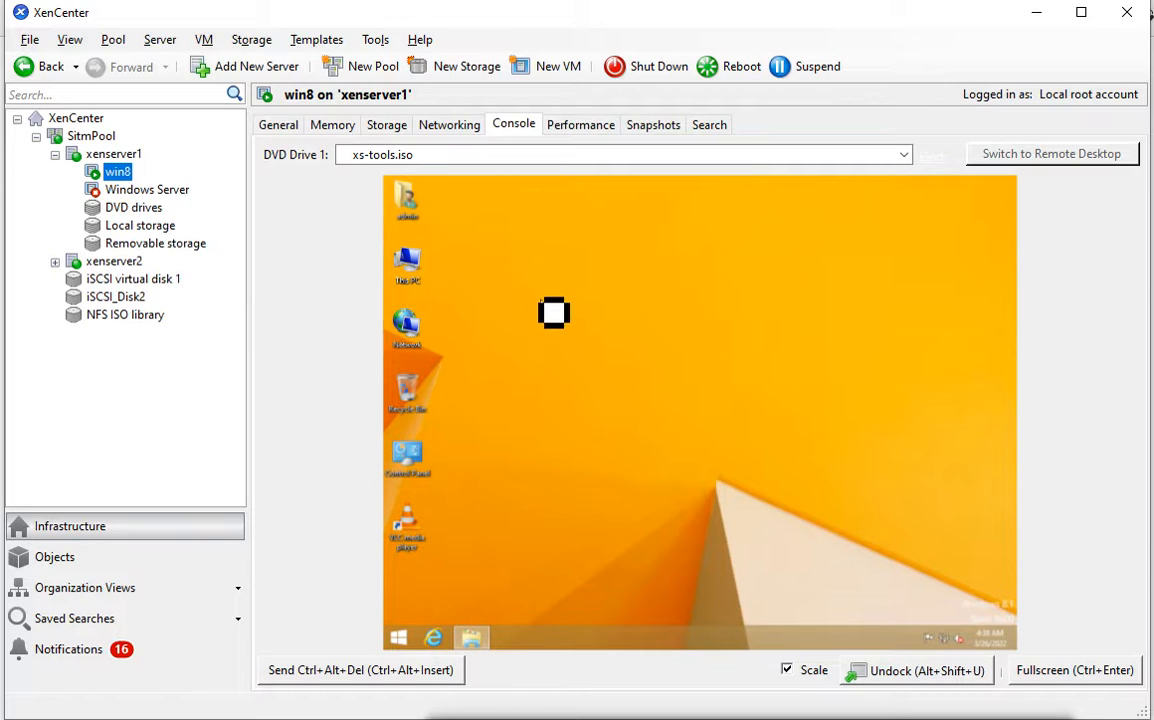
pyautogui.click(653, 127)
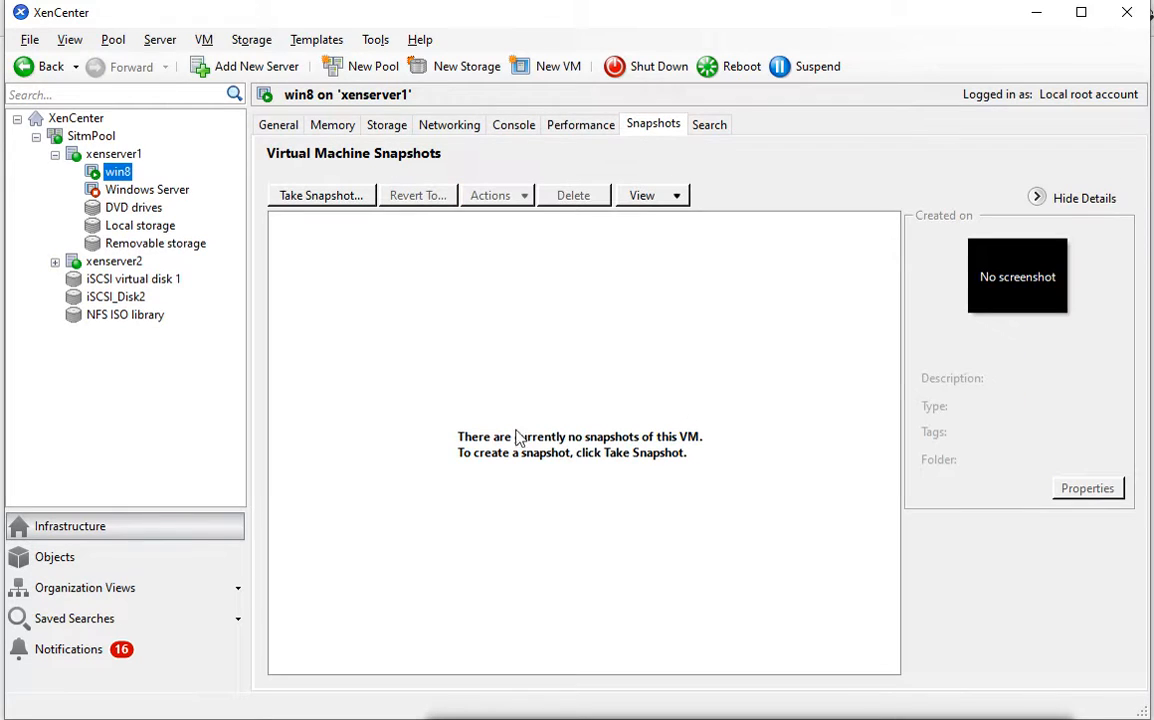
pyautogui.click(513, 124)
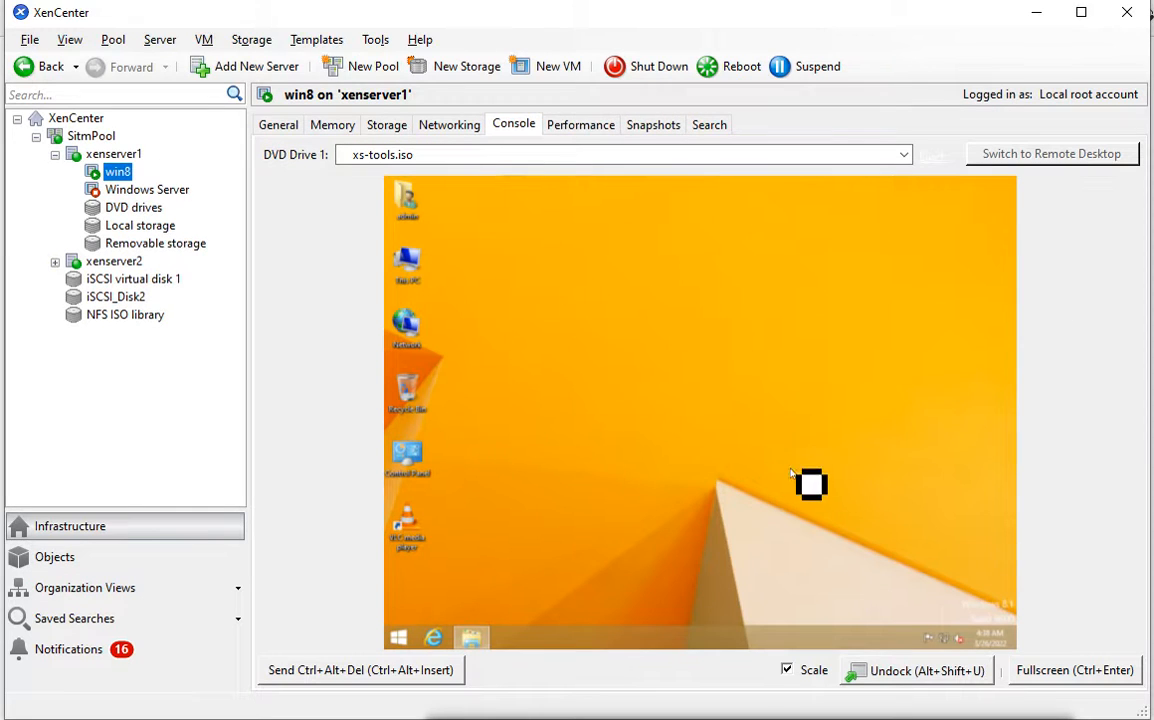
# Turn off console scaling and bring up the Softwares folder window in win8, selecting the AdbeRdr11002_en_US installer.
pyautogui.click(788, 671)
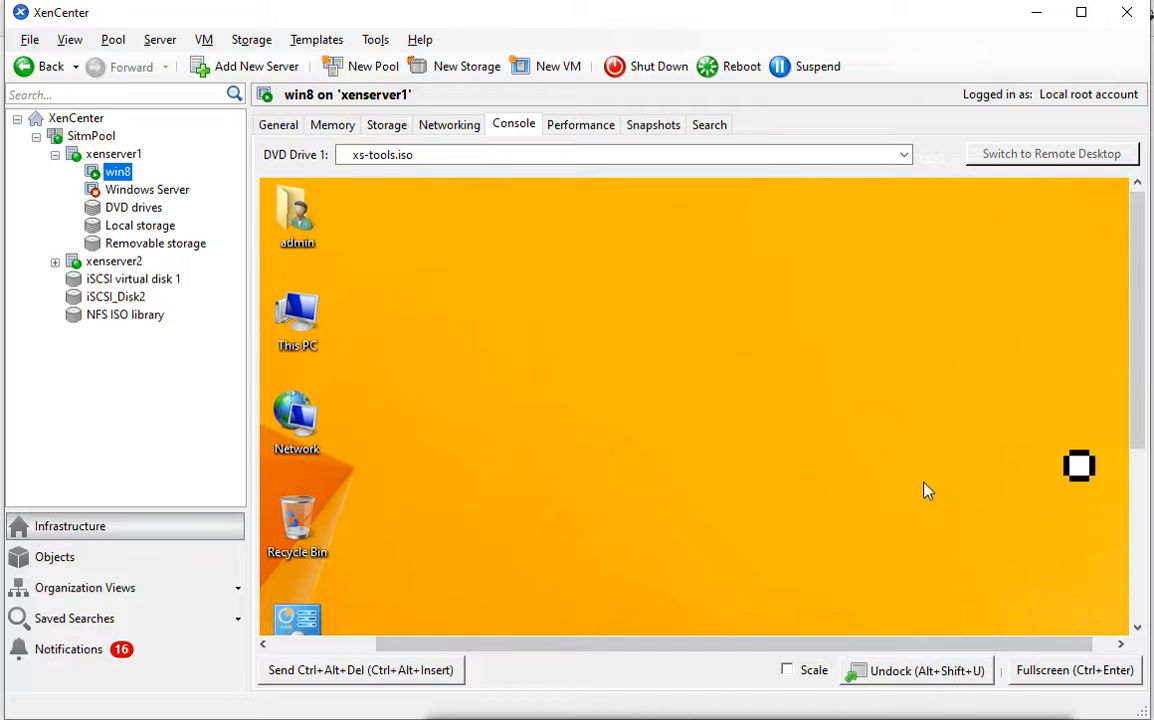
pyautogui.moveTo(1137, 403); pyautogui.dragTo(1137, 513)
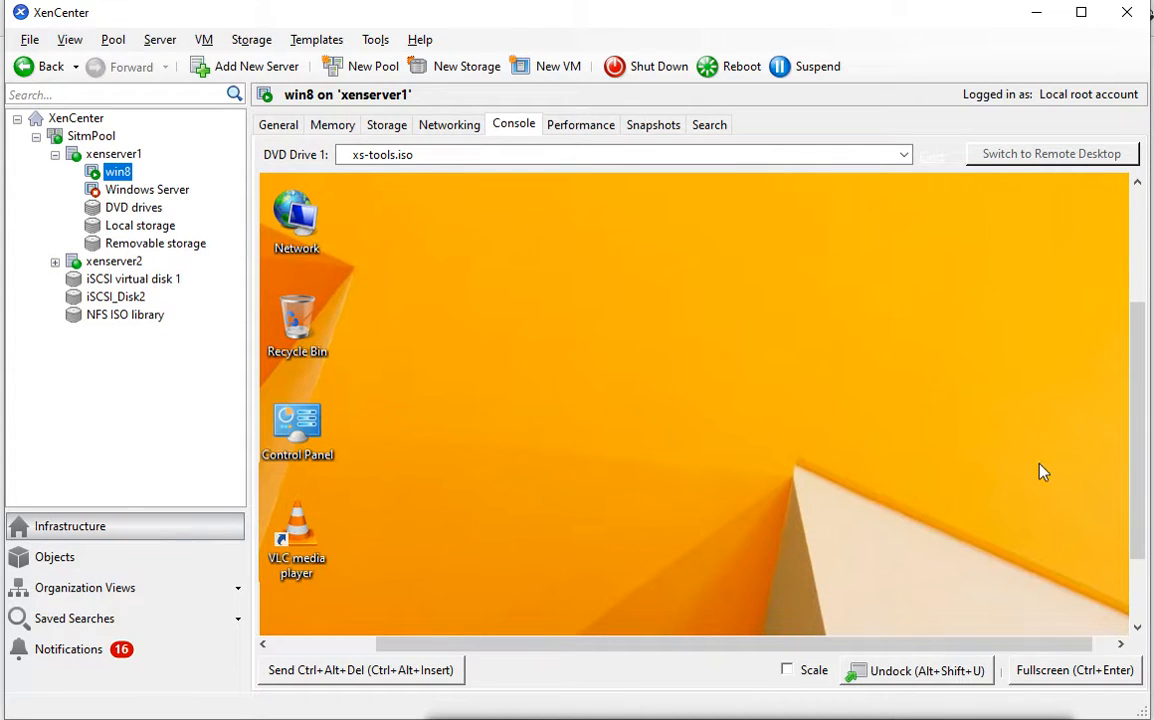
pyautogui.moveTo(1142, 465); pyautogui.dragTo(1133, 528)
pyautogui.click(400, 617)
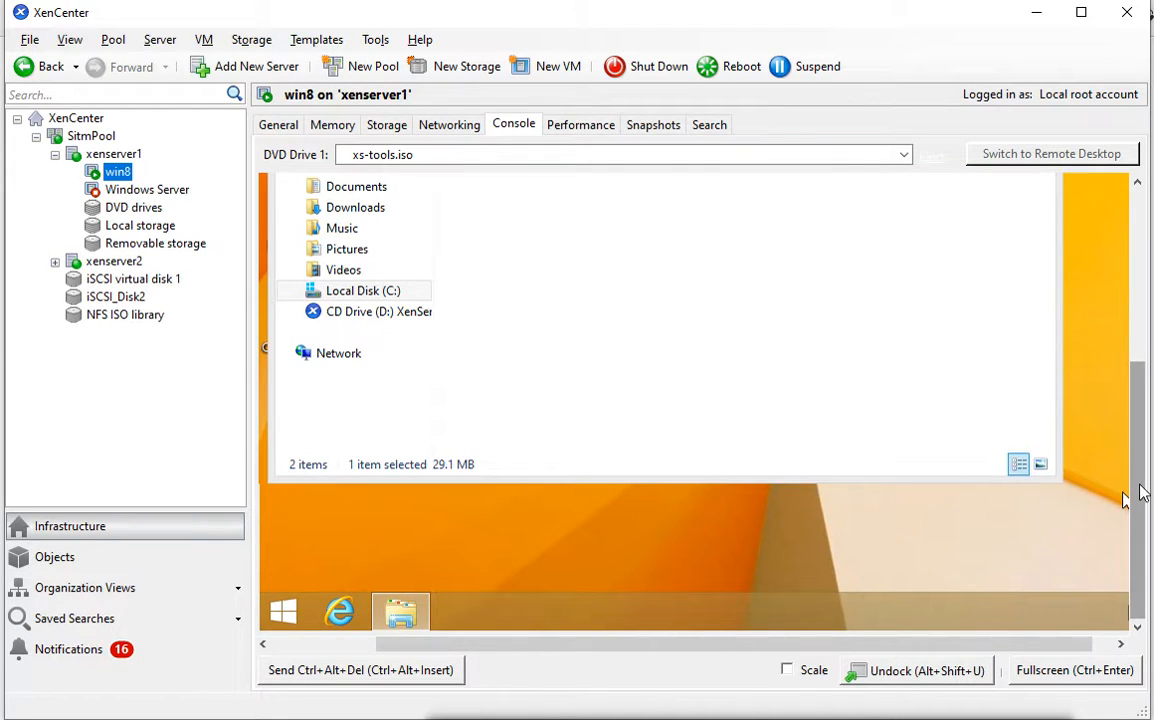
pyautogui.scroll(3, 1133, 497)
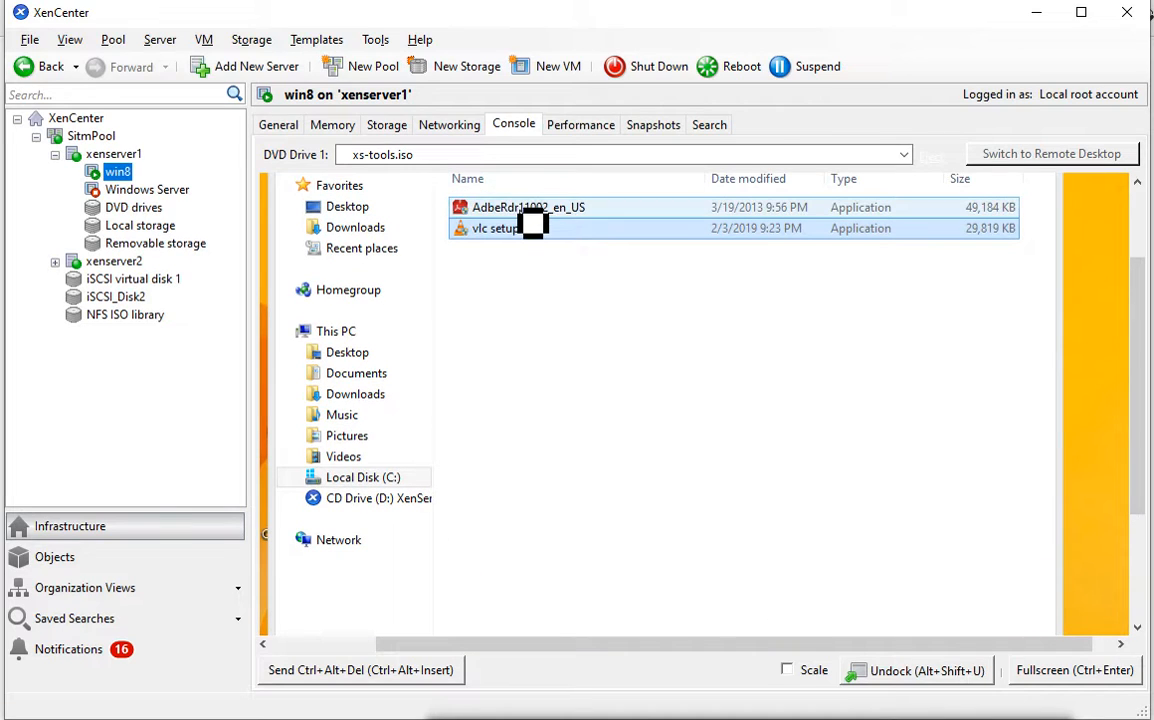
pyautogui.press('Up')
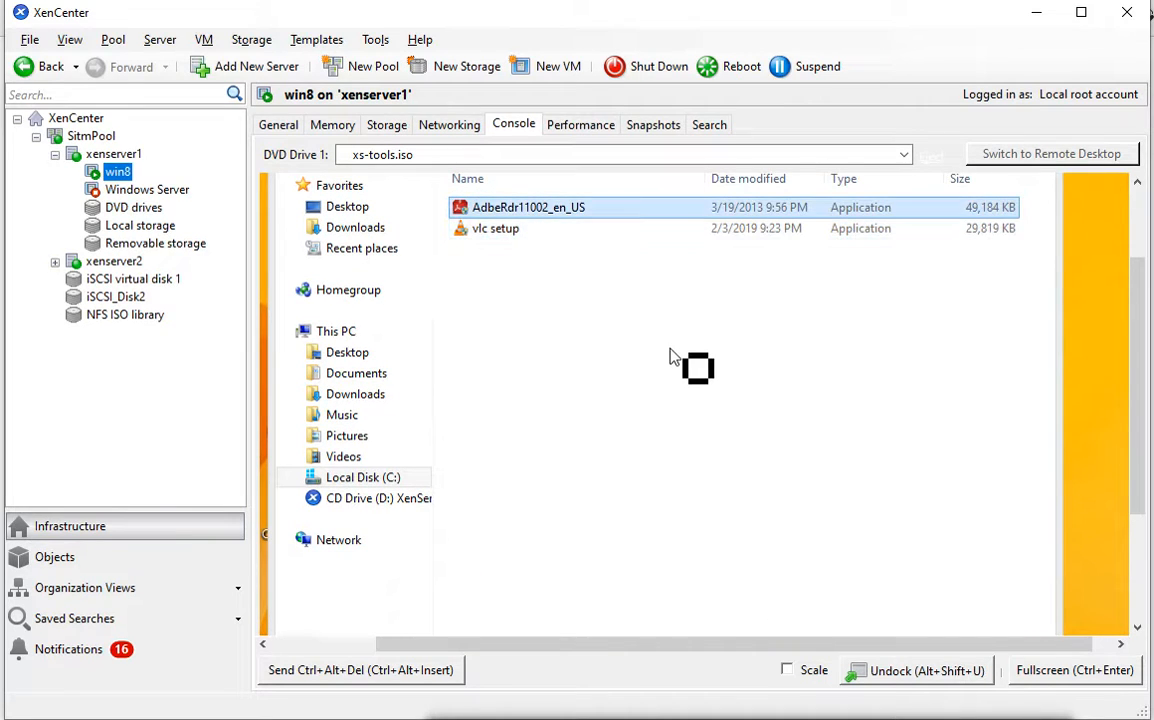
pyautogui.scroll(3, 1143, 335)
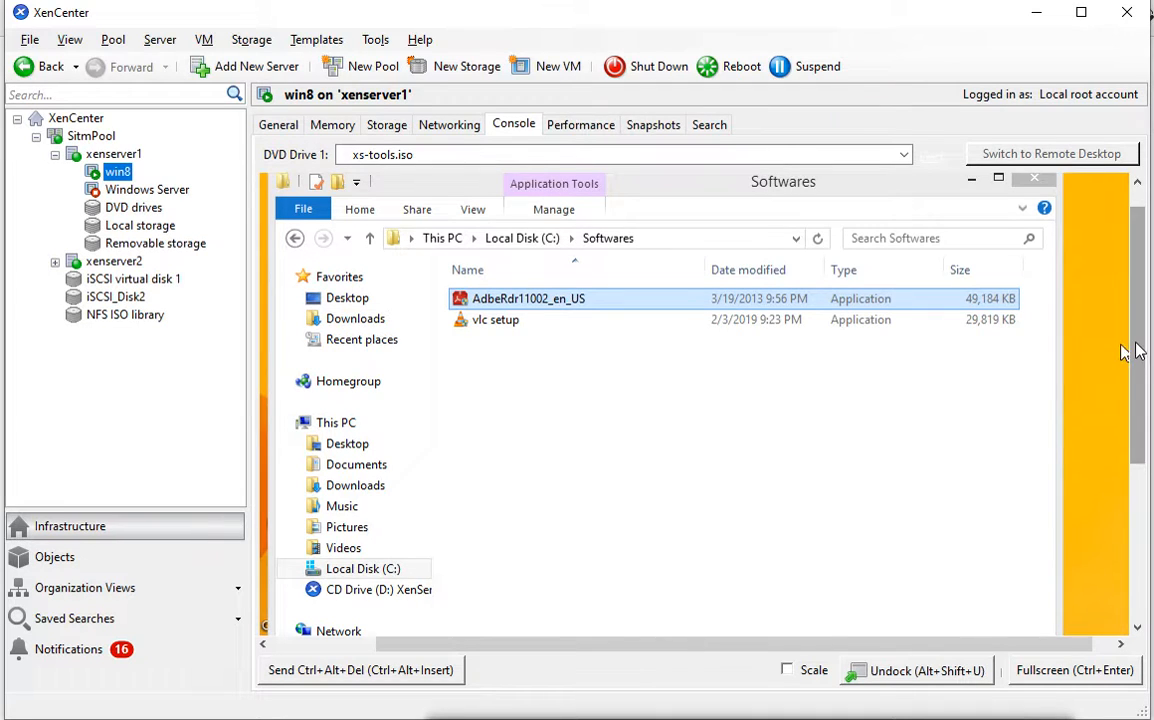
pyautogui.moveTo(1128, 350); pyautogui.dragTo(1140, 323)
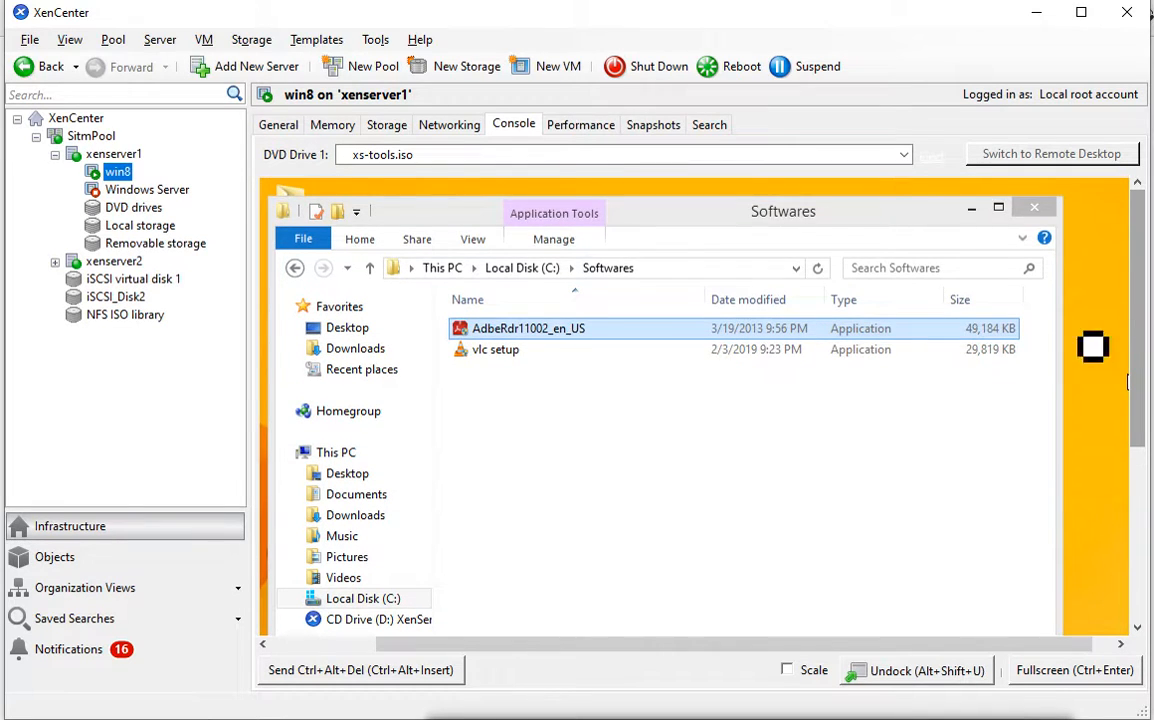
# Start a new snapshot of the win8 virtual machine and name it "for adobe".
pyautogui.click(656, 128)
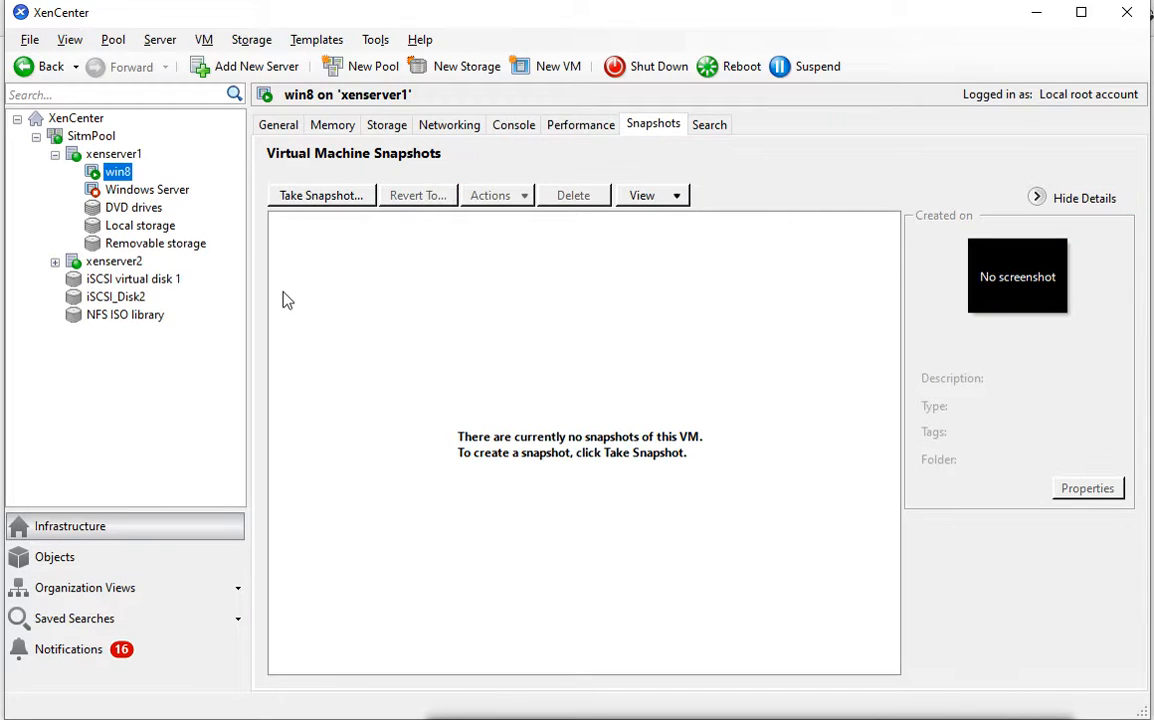
pyautogui.click(341, 198)
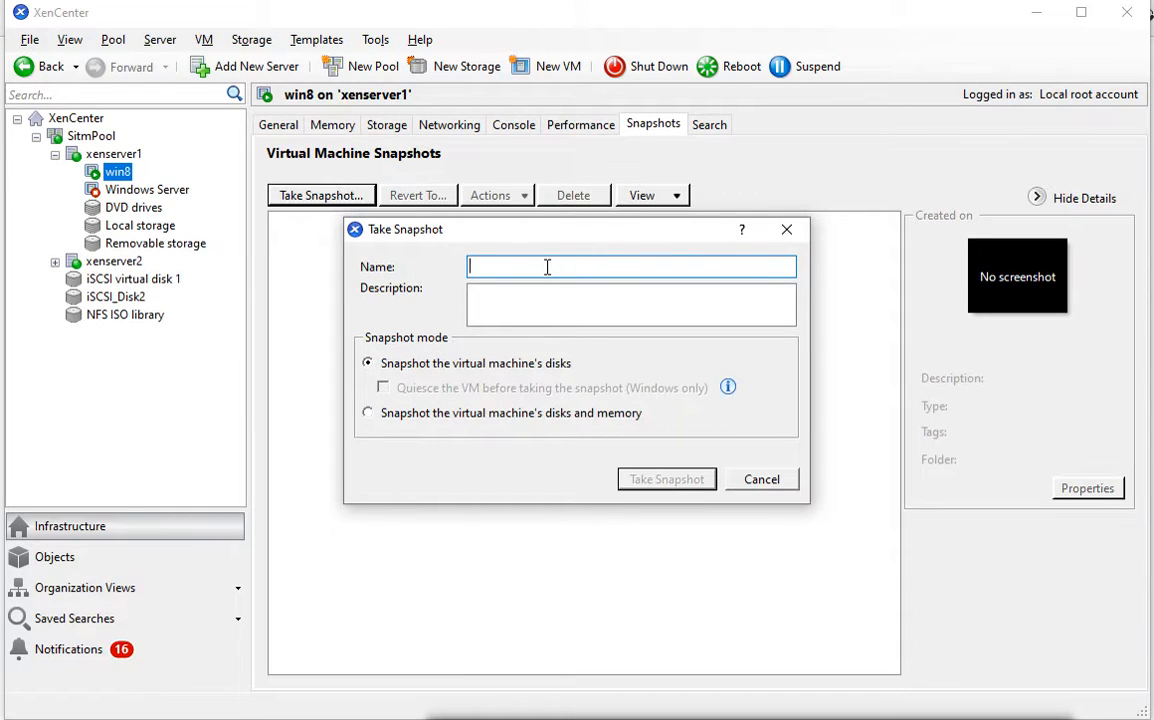
pyautogui.write('This')
pyautogui.write('i')
pyautogui.press('BackSpace')
pyautogui.press('BackSpace')
pyautogui.press('BackSpace')
pyautogui.press('BackSpace')
pyautogui.press('BackSpace')
pyautogui.press('BackSpace')
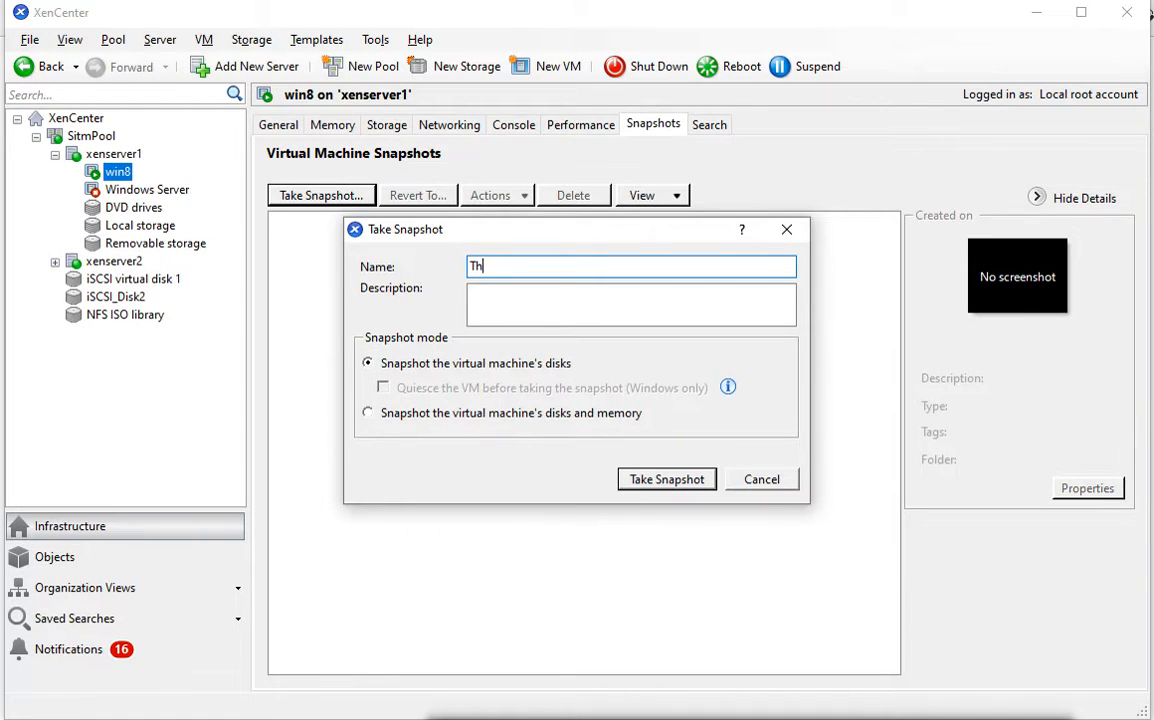
pyautogui.write('for adobe')
# Describe the snapshot as "this is before installing adobe" and take it of the virtual machine's disks only.
pyautogui.press('Tab')
pyautogui.write('th')
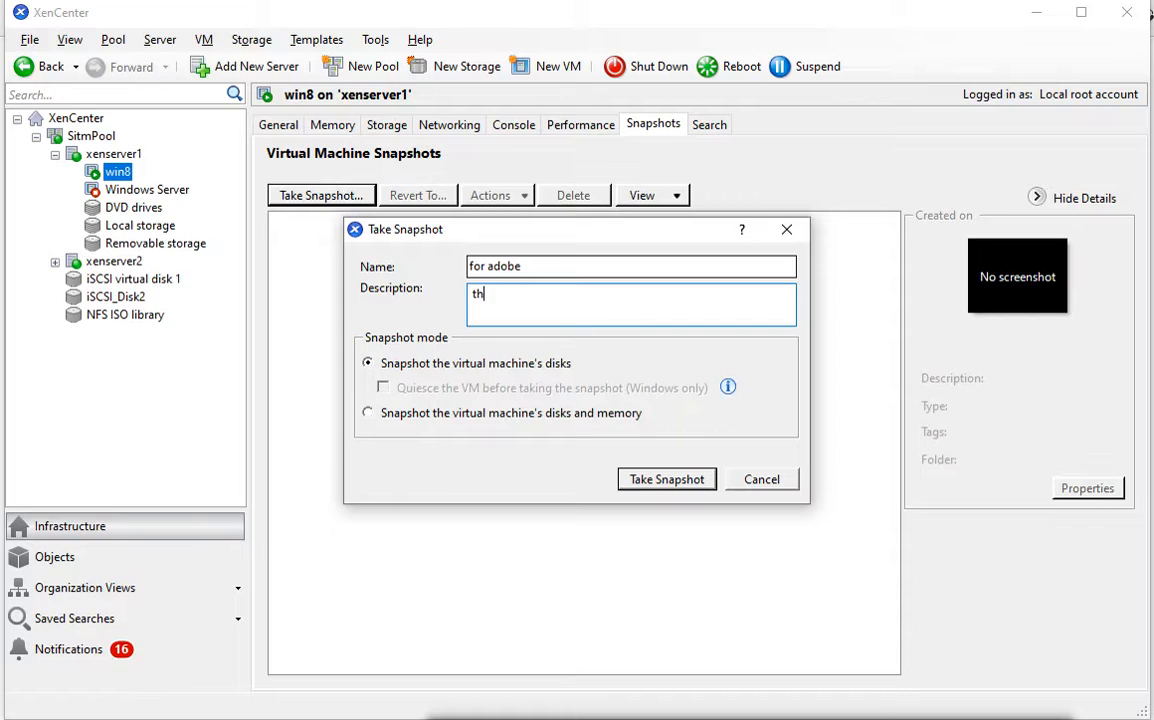
pyautogui.write('is is before installing adobe')
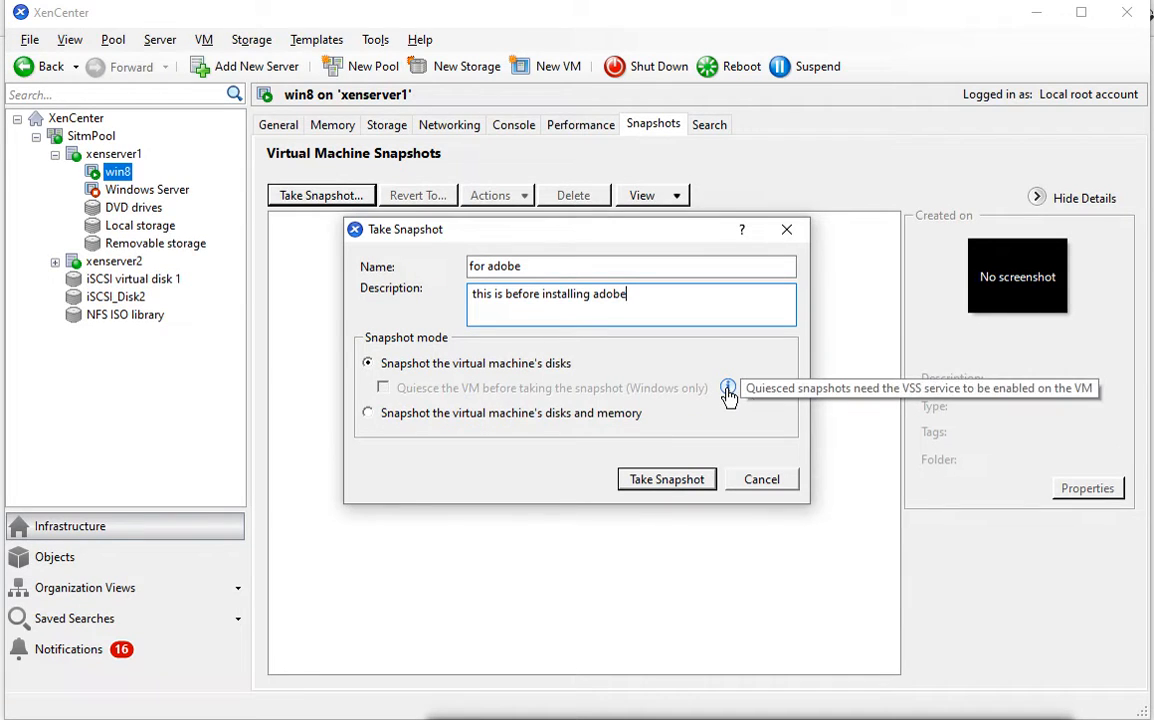
pyautogui.moveTo(729, 395)
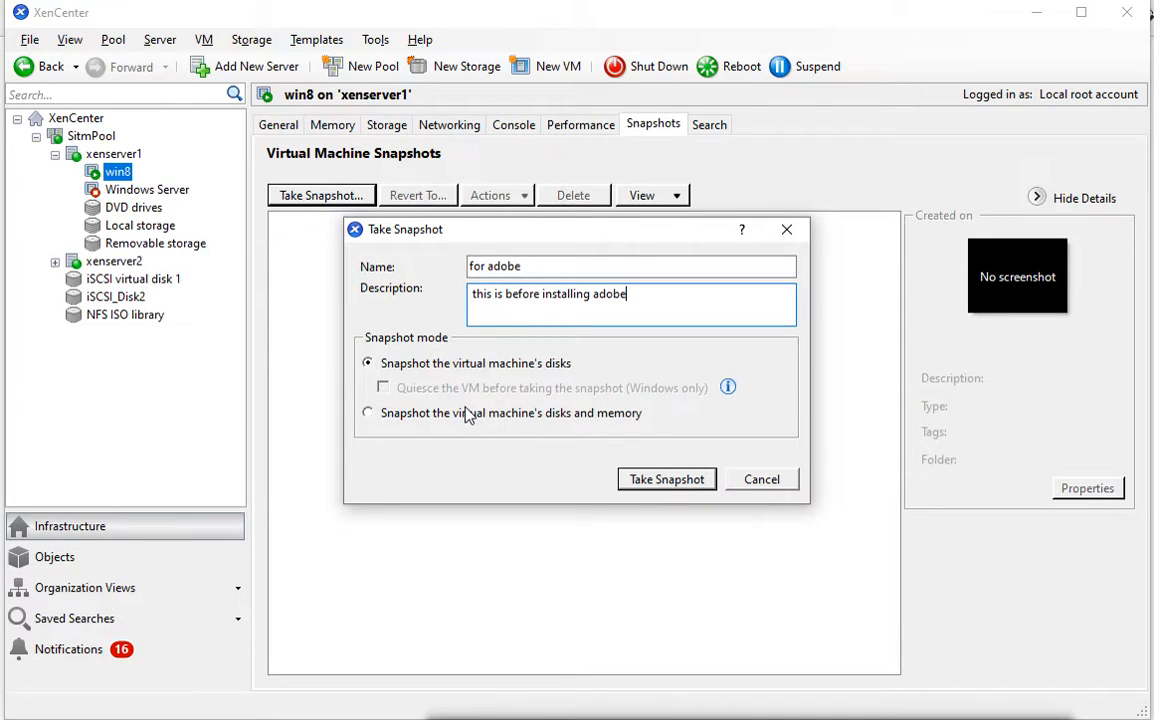
pyautogui.click(666, 481)
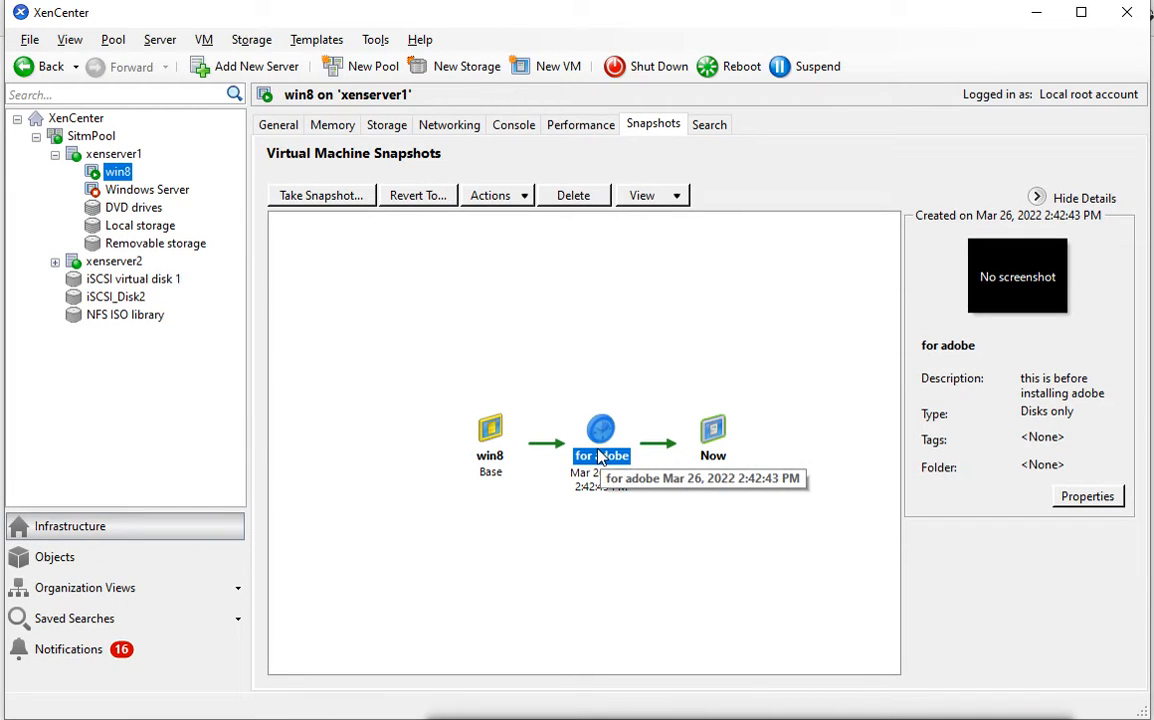
# Inspect the win8 base, the "for adobe" snapshot and the Now state in the snapshot tree.
pyautogui.click(490, 458)
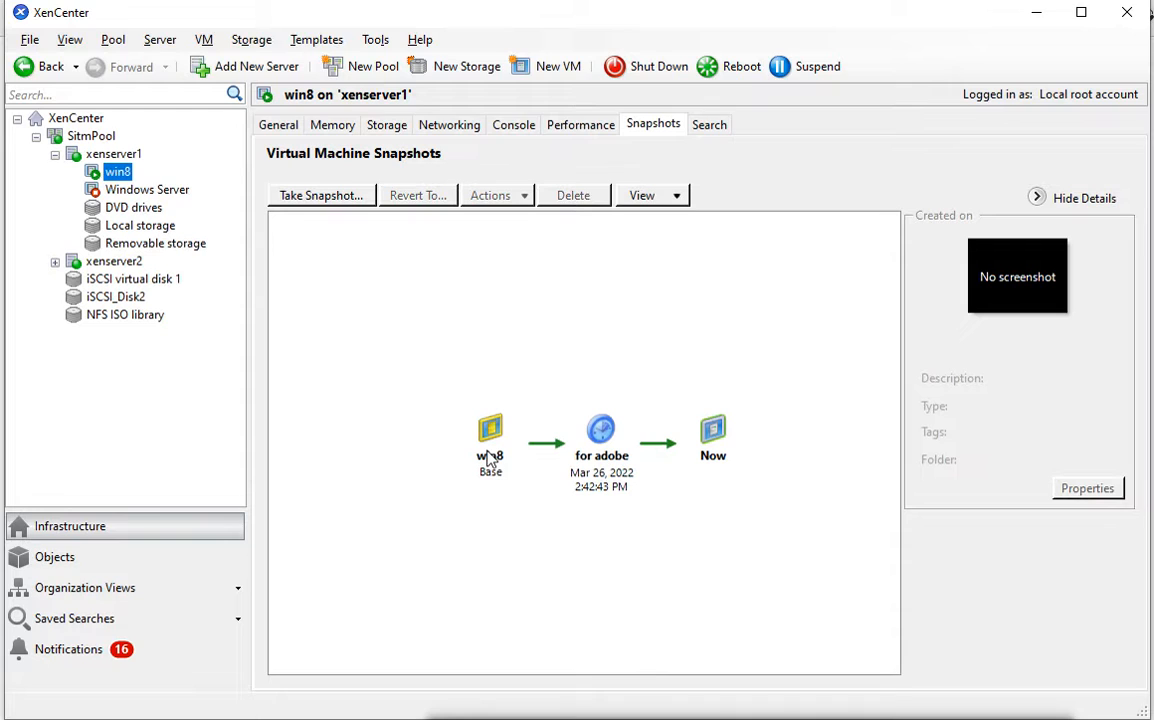
pyautogui.click(600, 462)
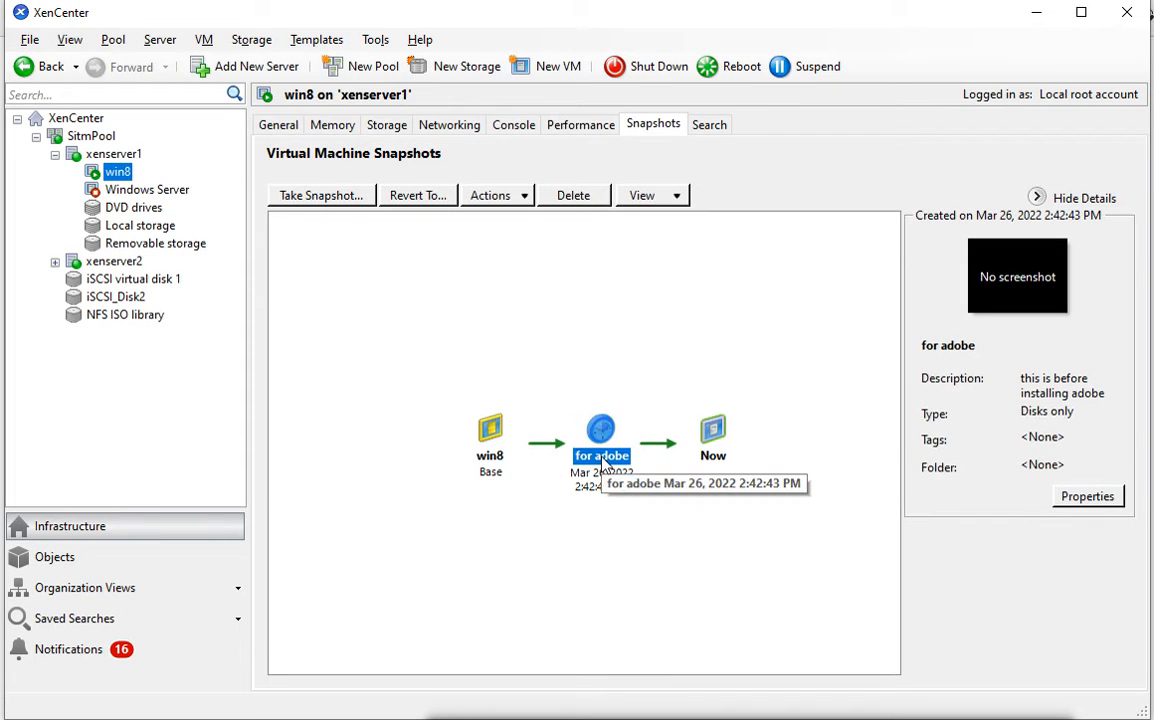
pyautogui.click(714, 458)
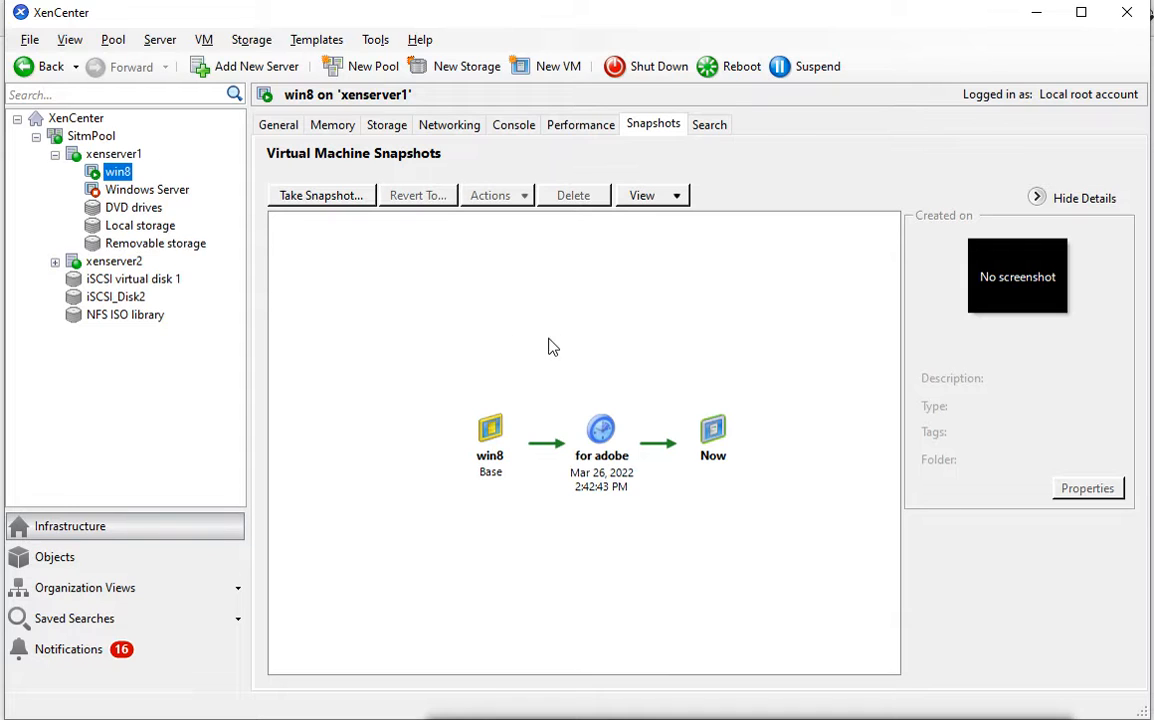
# Run the AdbeRdr11002_en_US installer in the unscaled win8 console and allow it to make changes to the computer.
pyautogui.click(515, 126)
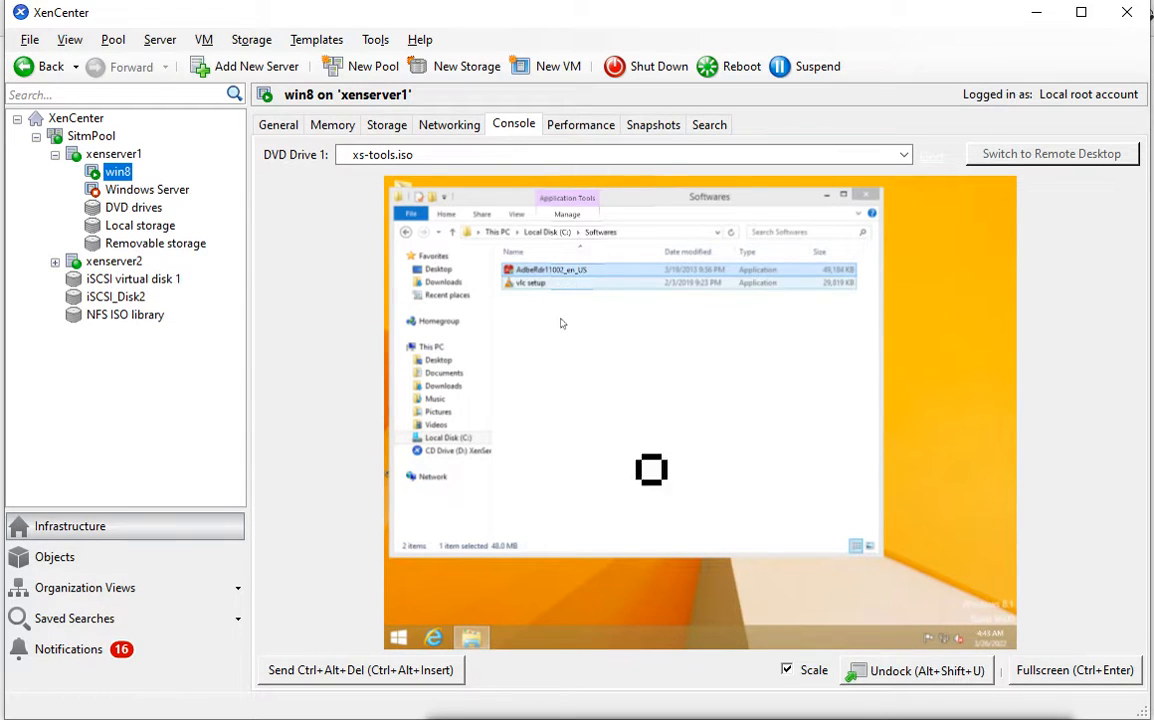
pyautogui.click(787, 670)
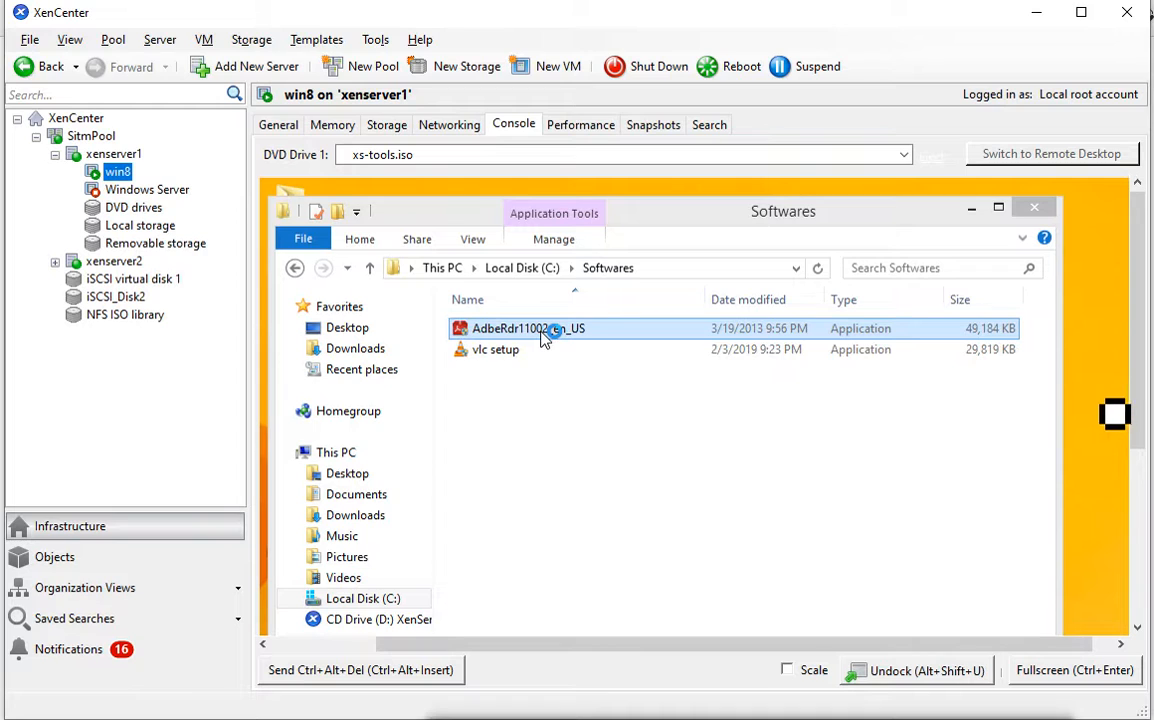
pyautogui.moveTo(1143, 402); pyautogui.dragTo(1142, 451)
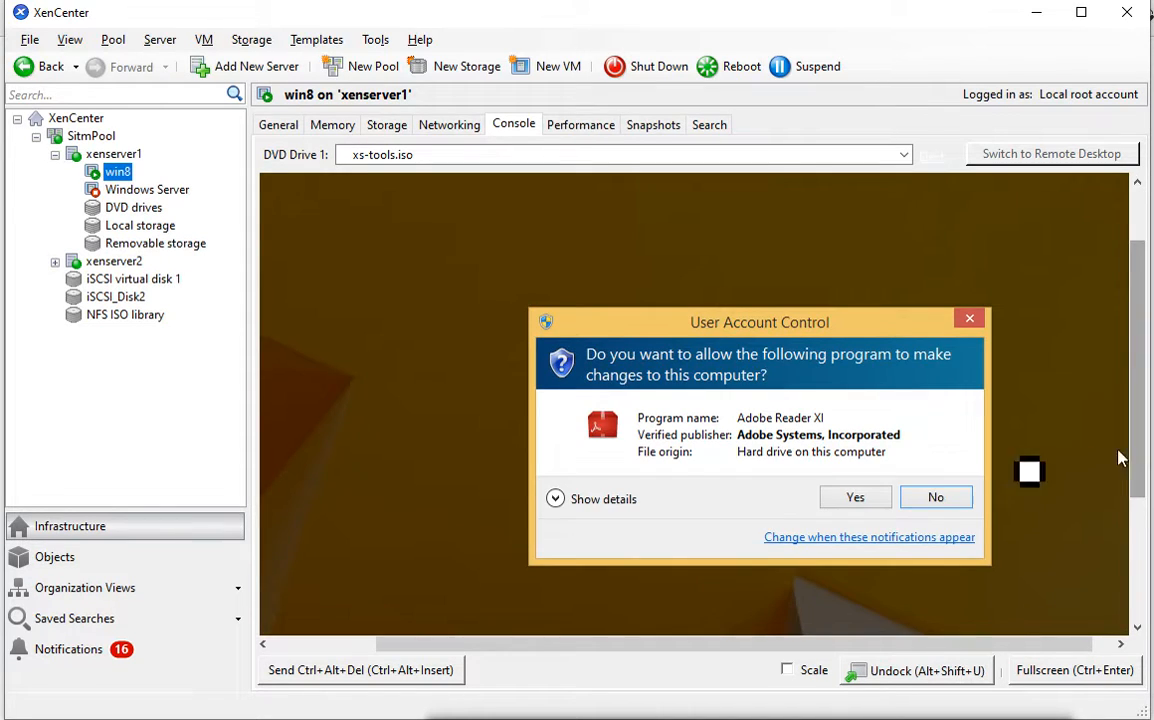
pyautogui.click(857, 502)
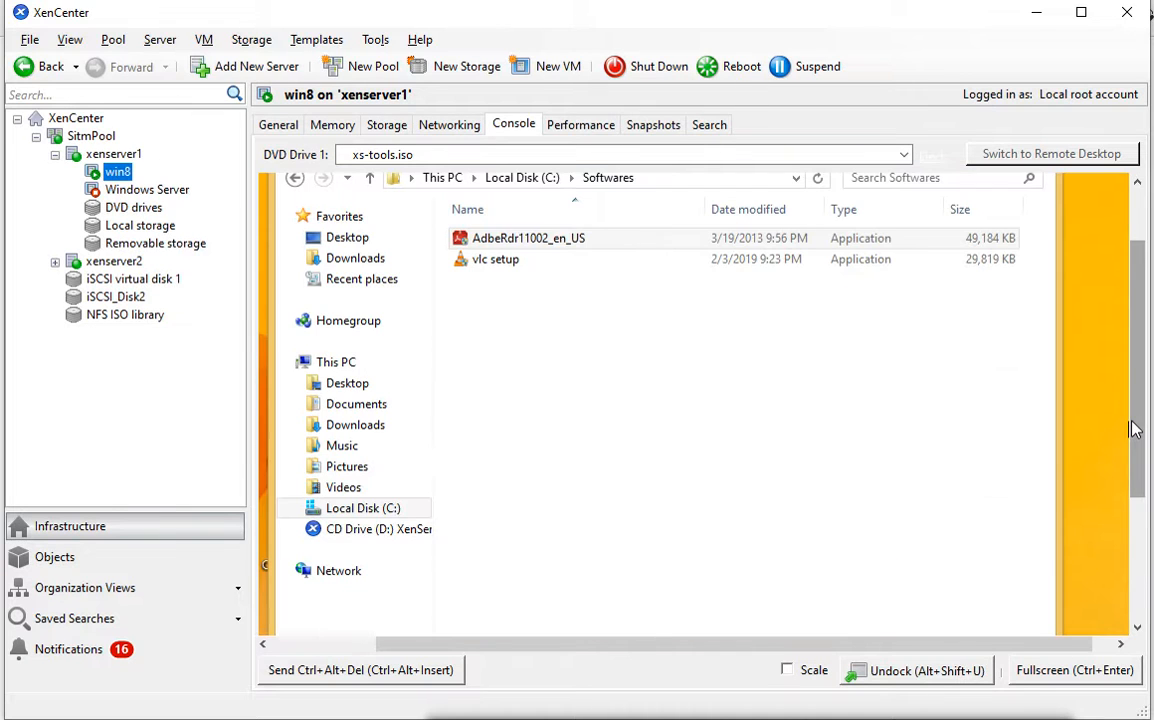
# Install Adobe Reader XI as the default PDF viewer with automatic updates and finish the setup.
pyautogui.moveTo(1136, 418); pyautogui.dragTo(1140, 450)
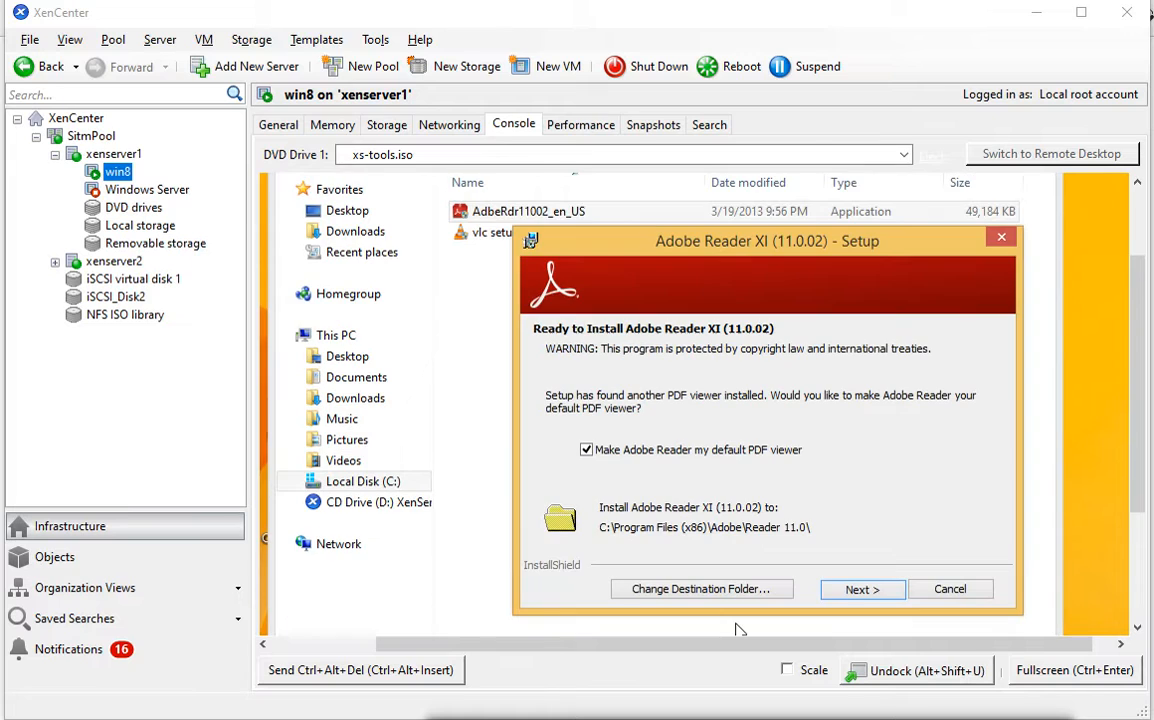
pyautogui.click(868, 592)
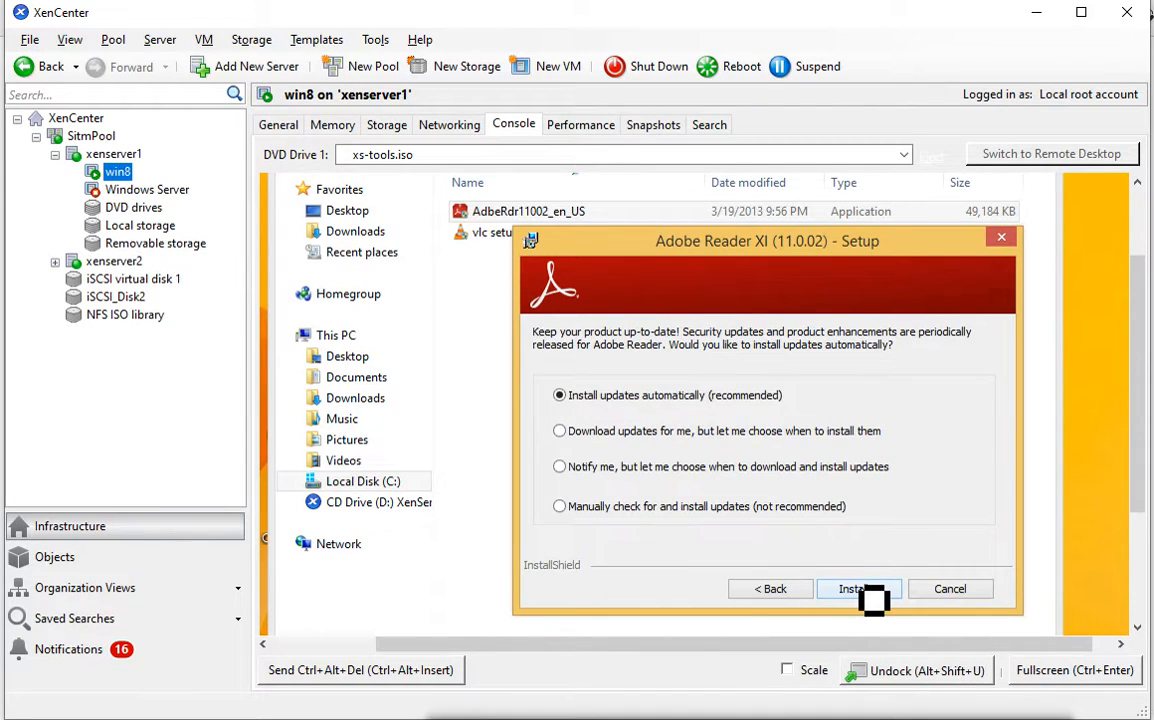
pyautogui.click(868, 592)
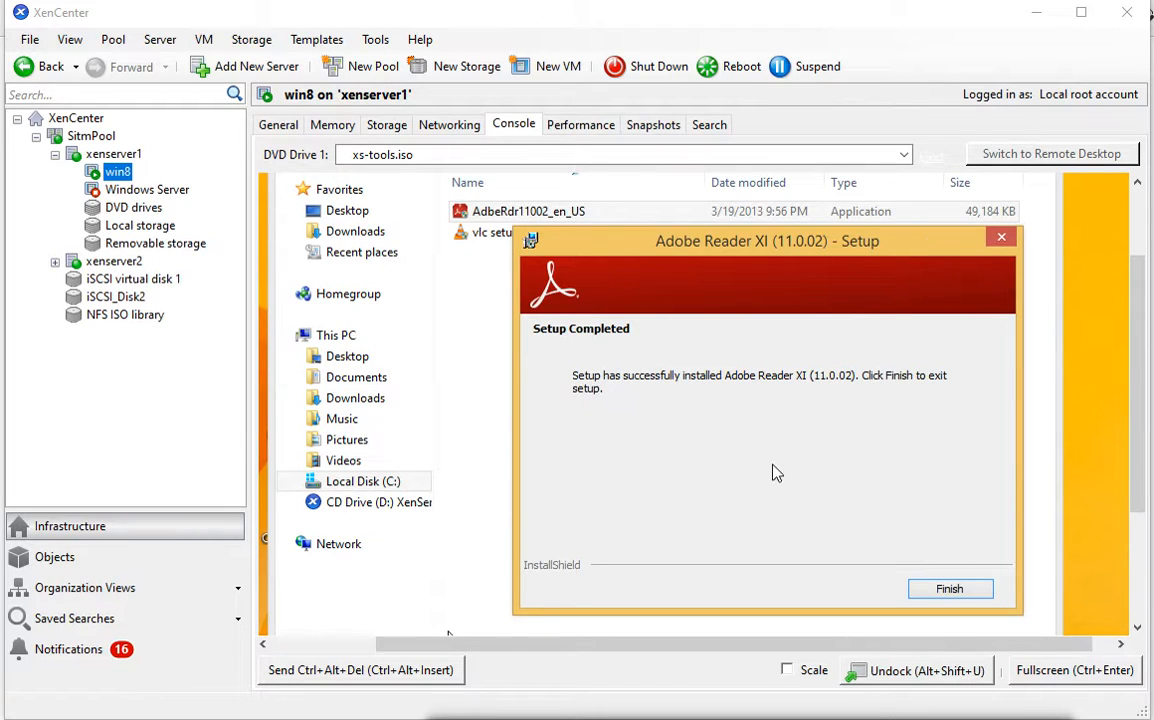
pyautogui.click(950, 589)
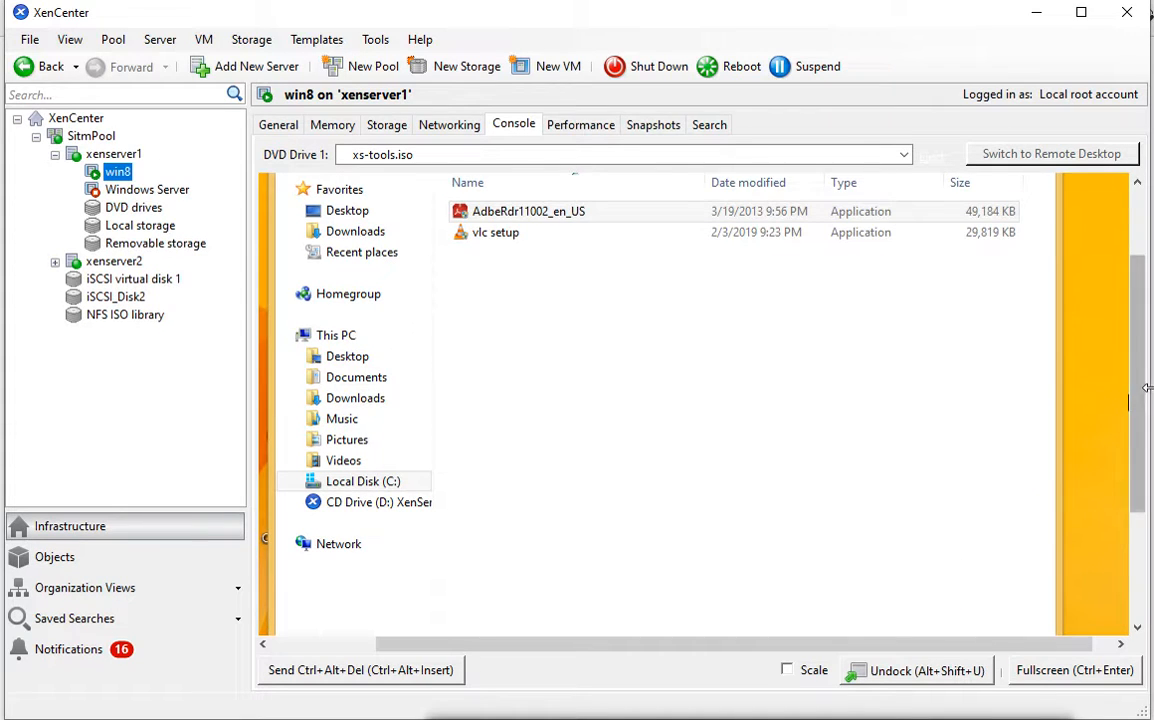
# Minimize the Softwares window and check the win8 desktop for the Adobe Reader XI shortcut.
pyautogui.moveTo(1139, 396); pyautogui.dragTo(1136, 318)
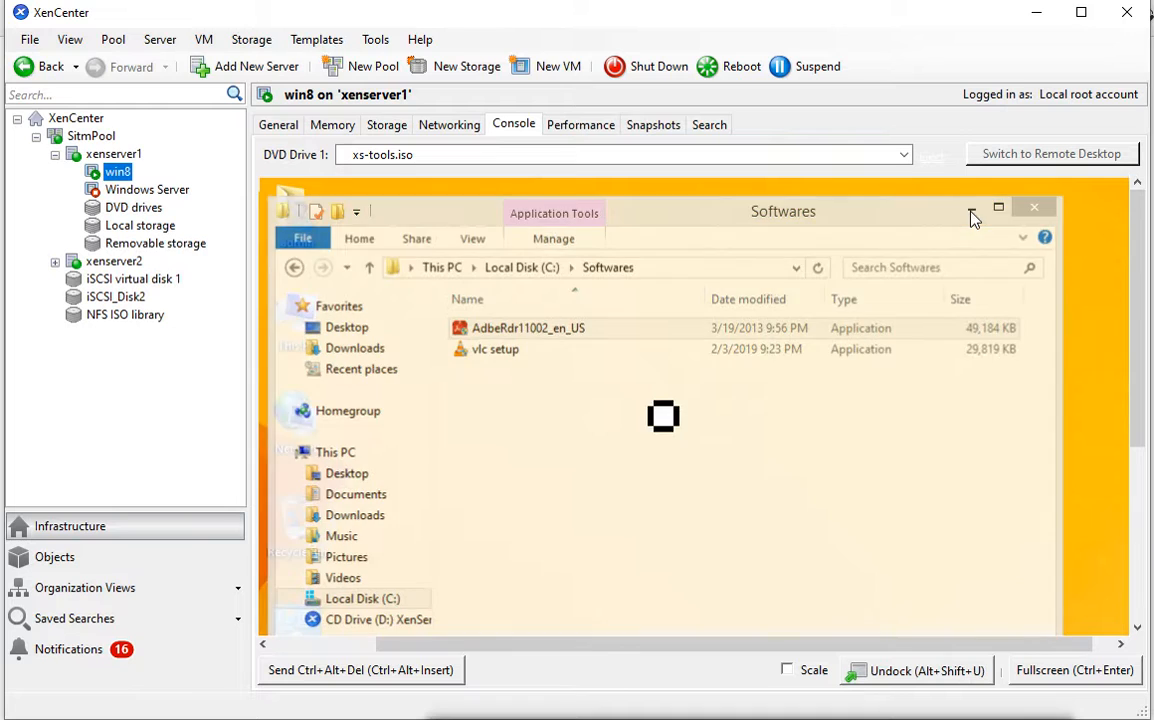
pyautogui.click(972, 210)
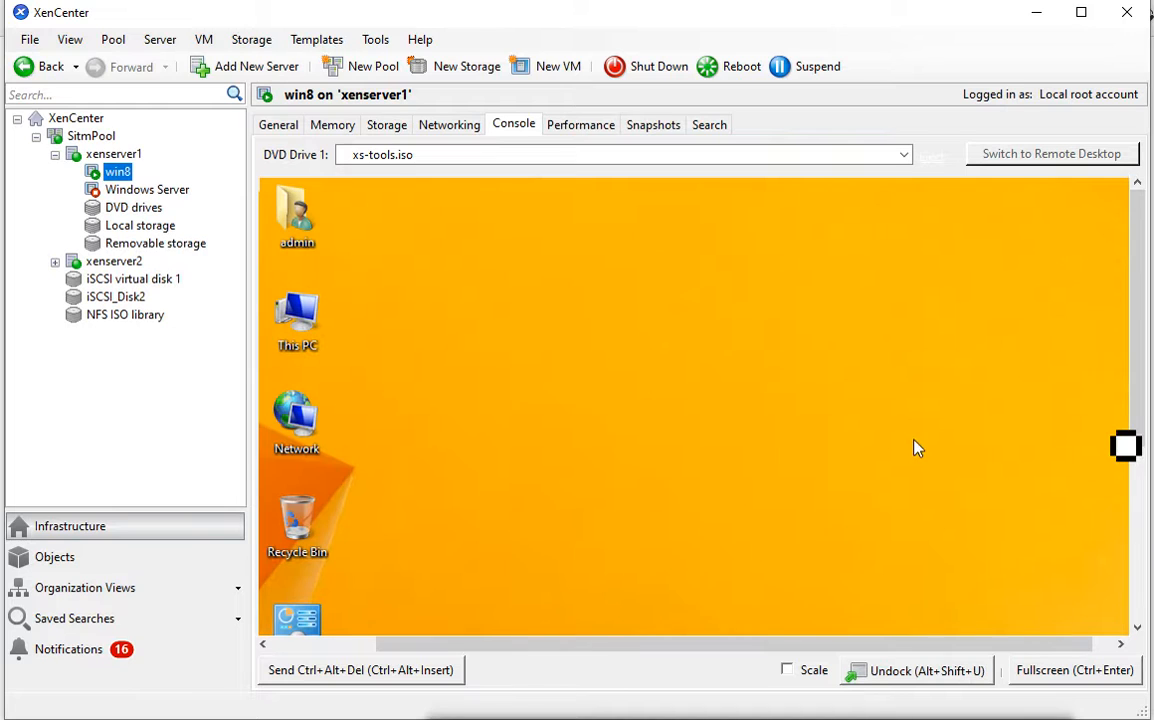
pyautogui.moveTo(1137, 405); pyautogui.dragTo(1140, 549)
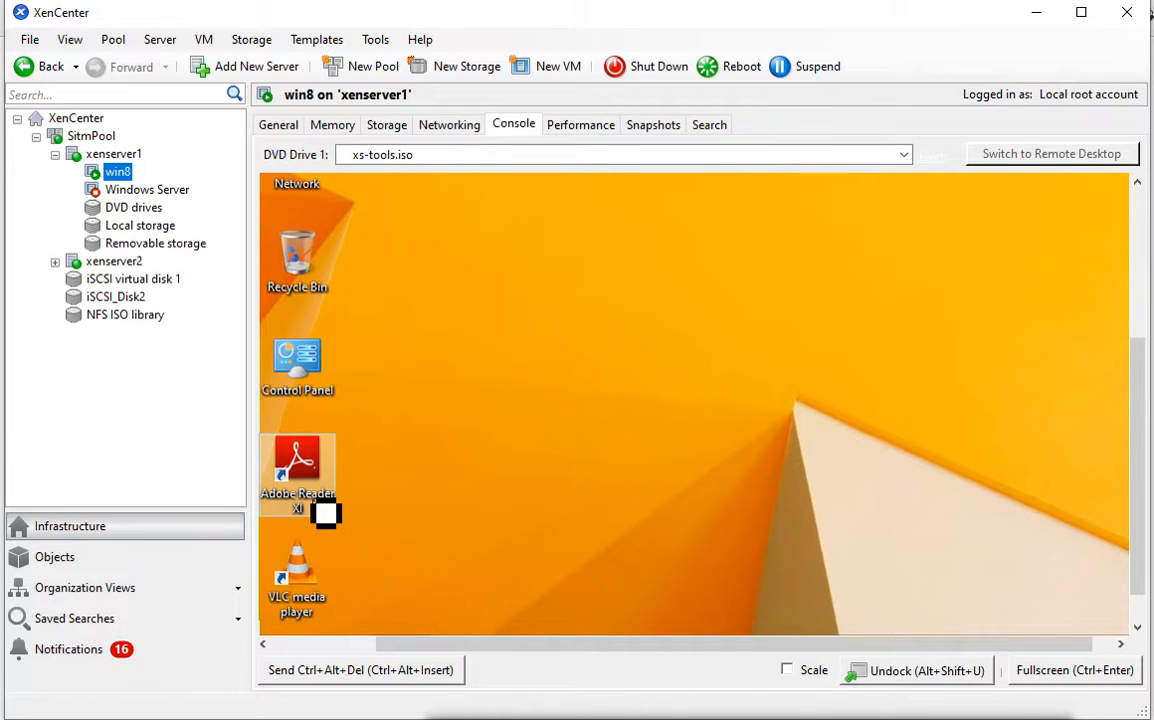
# Return to the win8 snapshots and compare the "for adobe" snapshot with the current Now state.
pyautogui.click(664, 127)
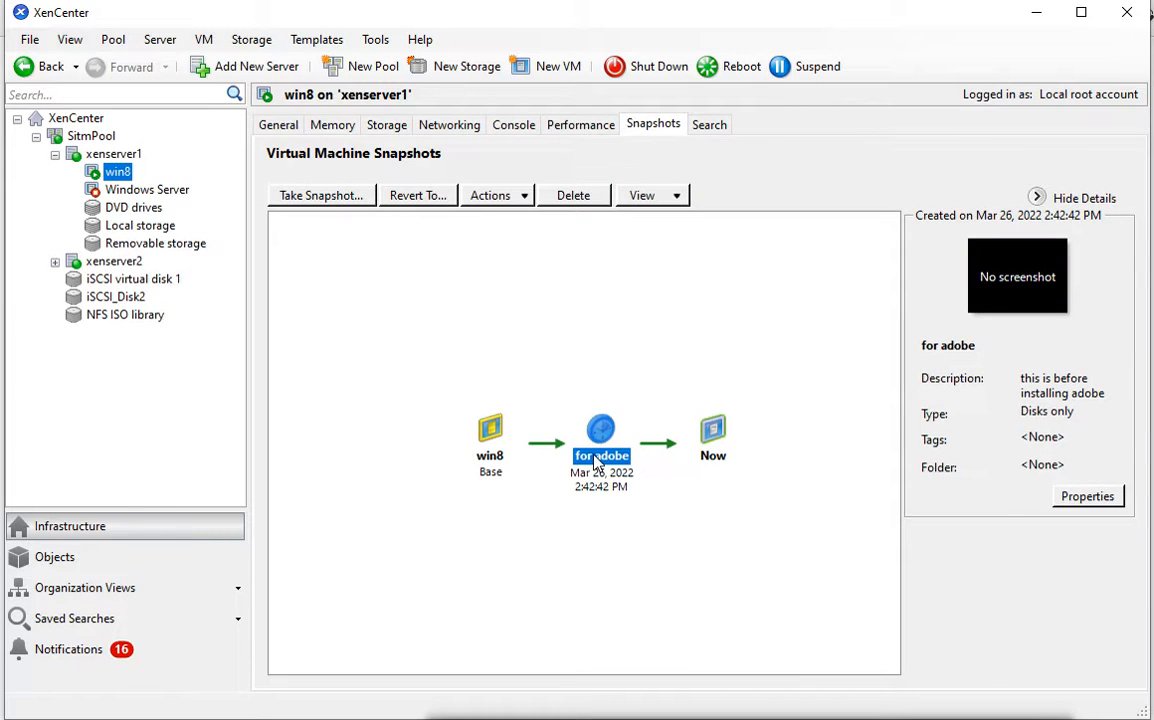
pyautogui.click(715, 439)
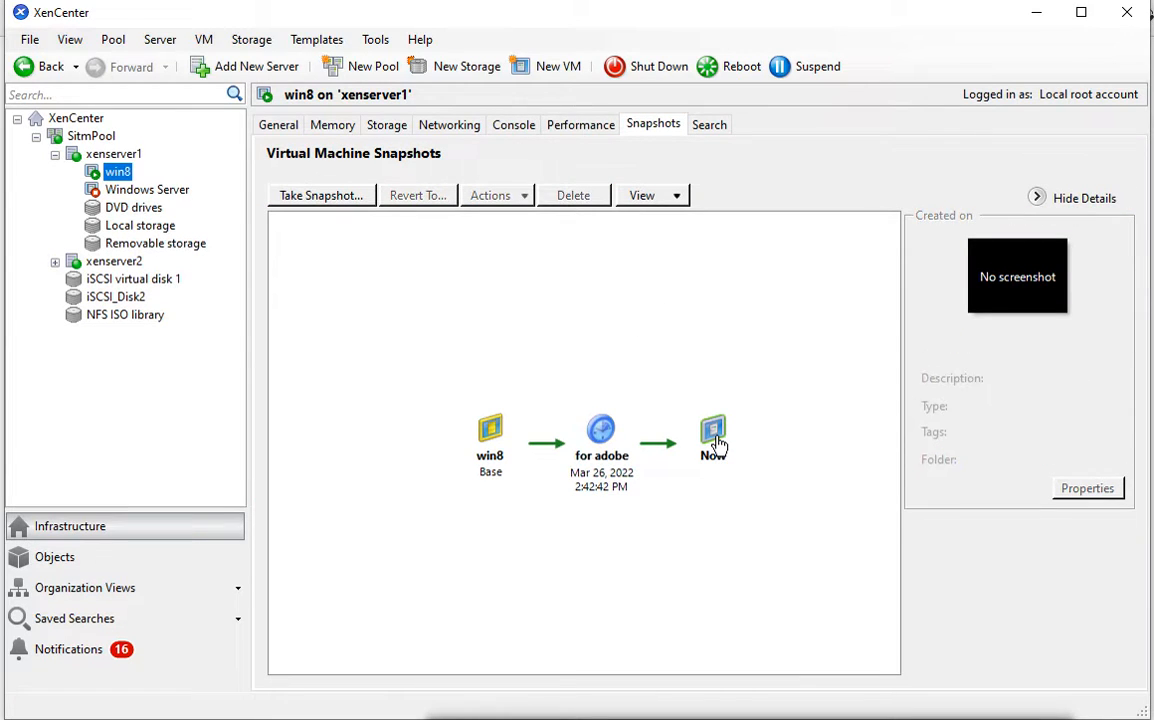
# Return to the win8 console, restore the Softwares window, and open the desktop Personalization settings in a window offset from it.
pyautogui.click(625, 458)
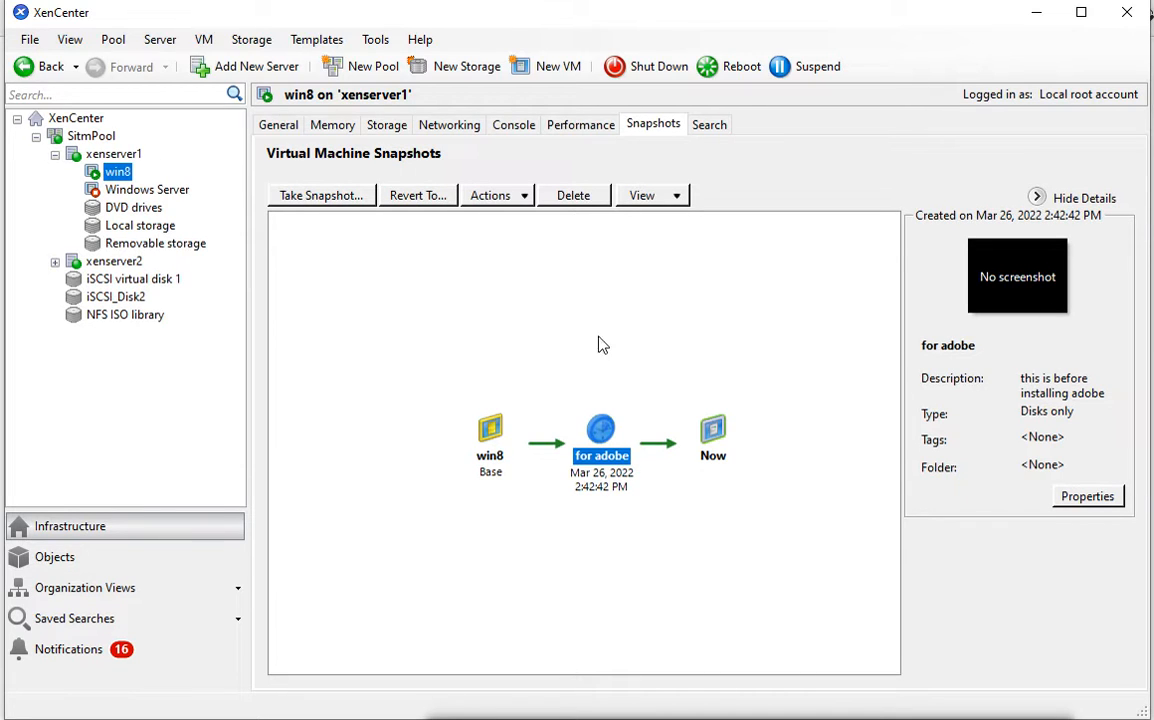
pyautogui.click(518, 133)
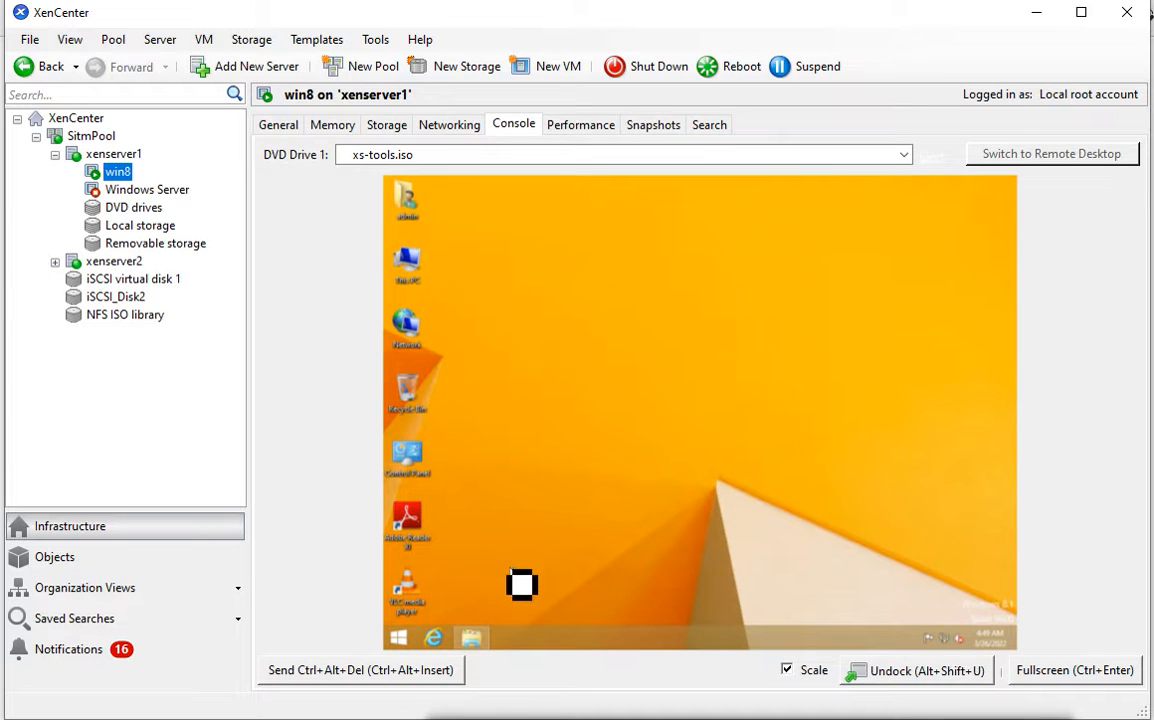
pyautogui.click(476, 640)
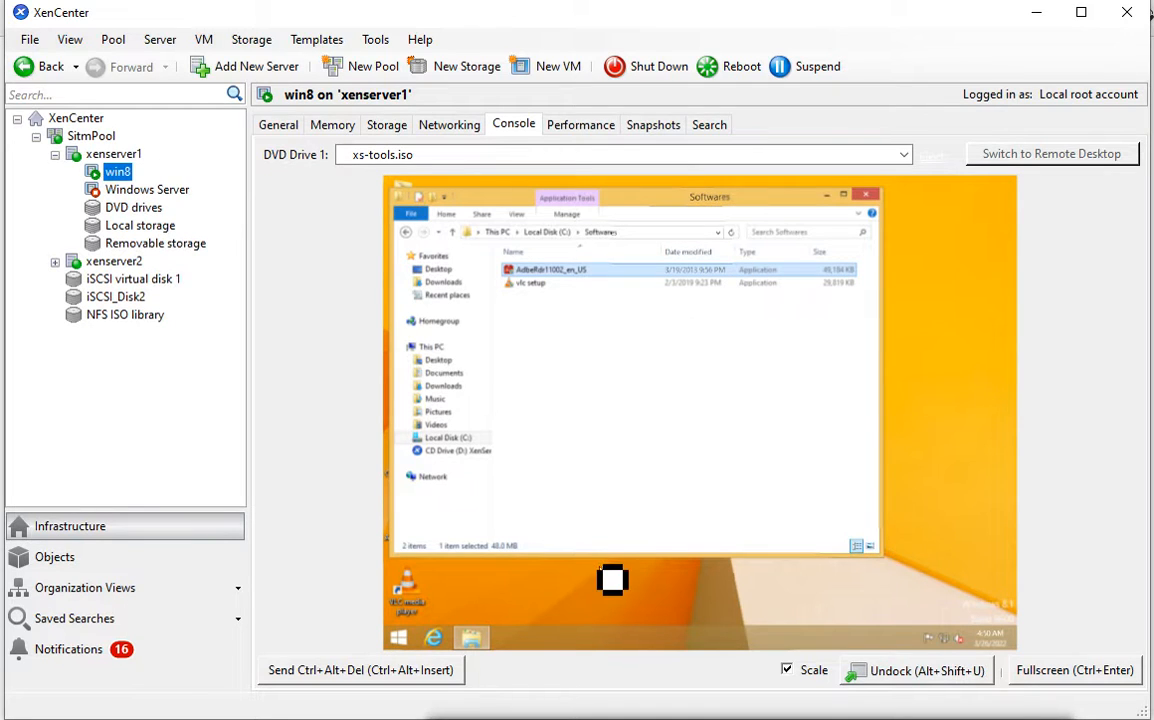
pyautogui.rightClick(948, 438)
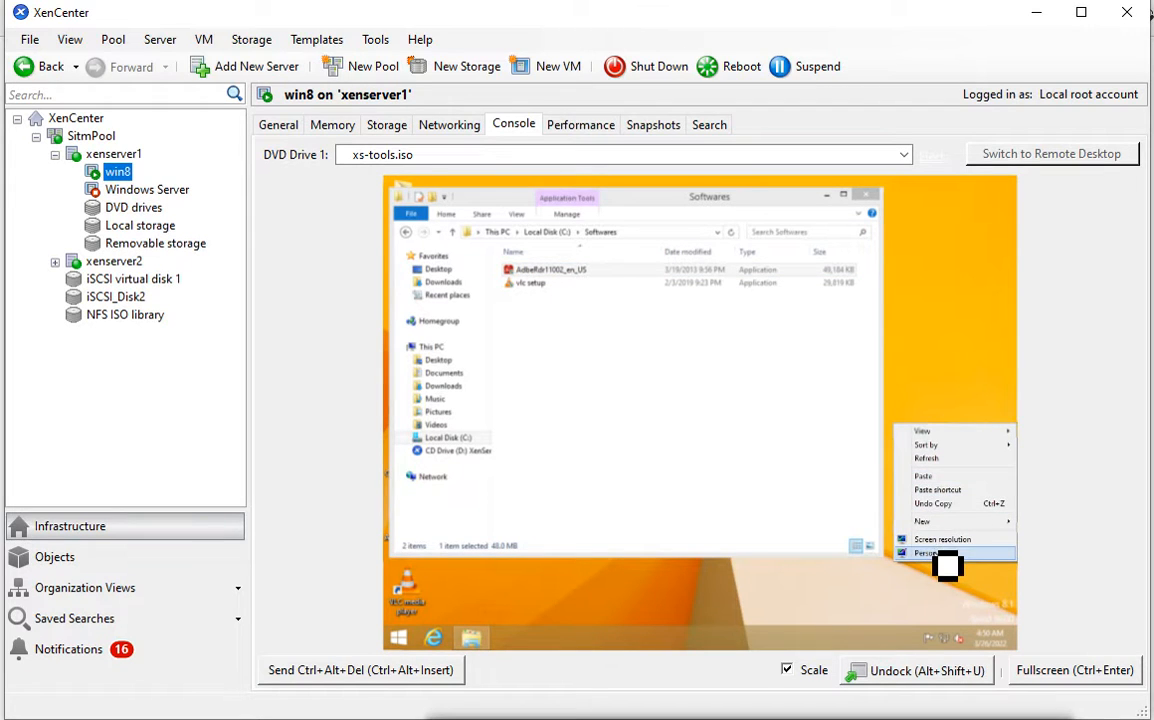
pyautogui.click(945, 556)
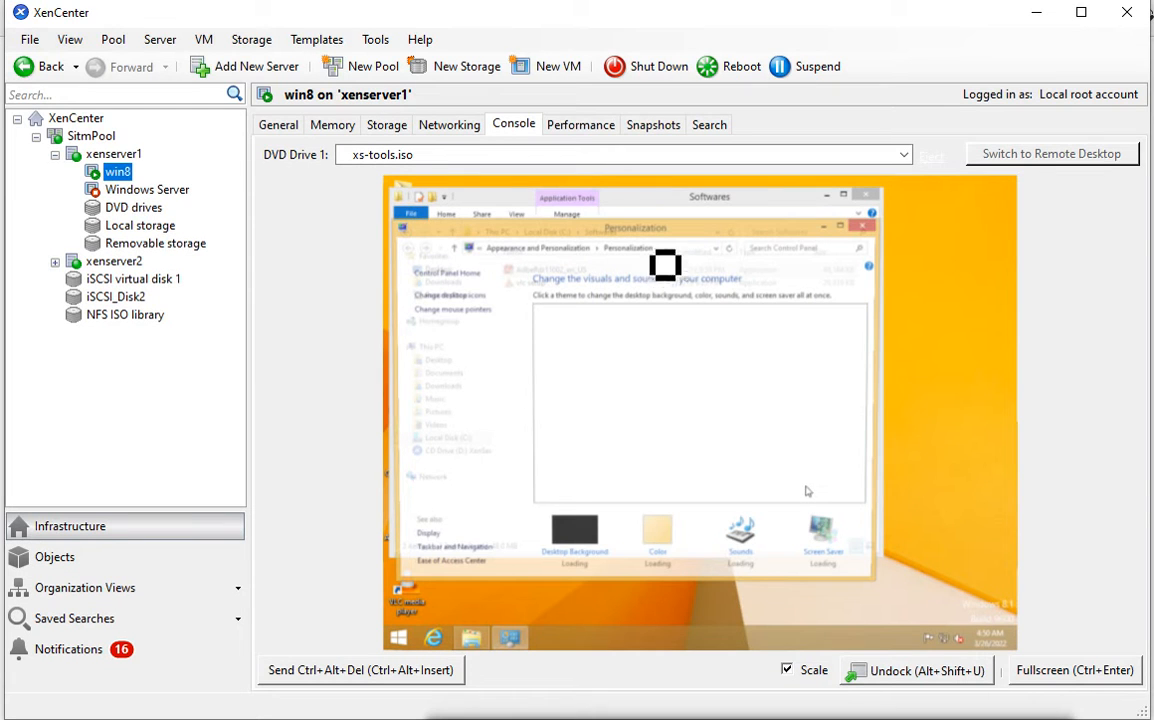
pyautogui.moveTo(662, 231); pyautogui.dragTo(791, 273)
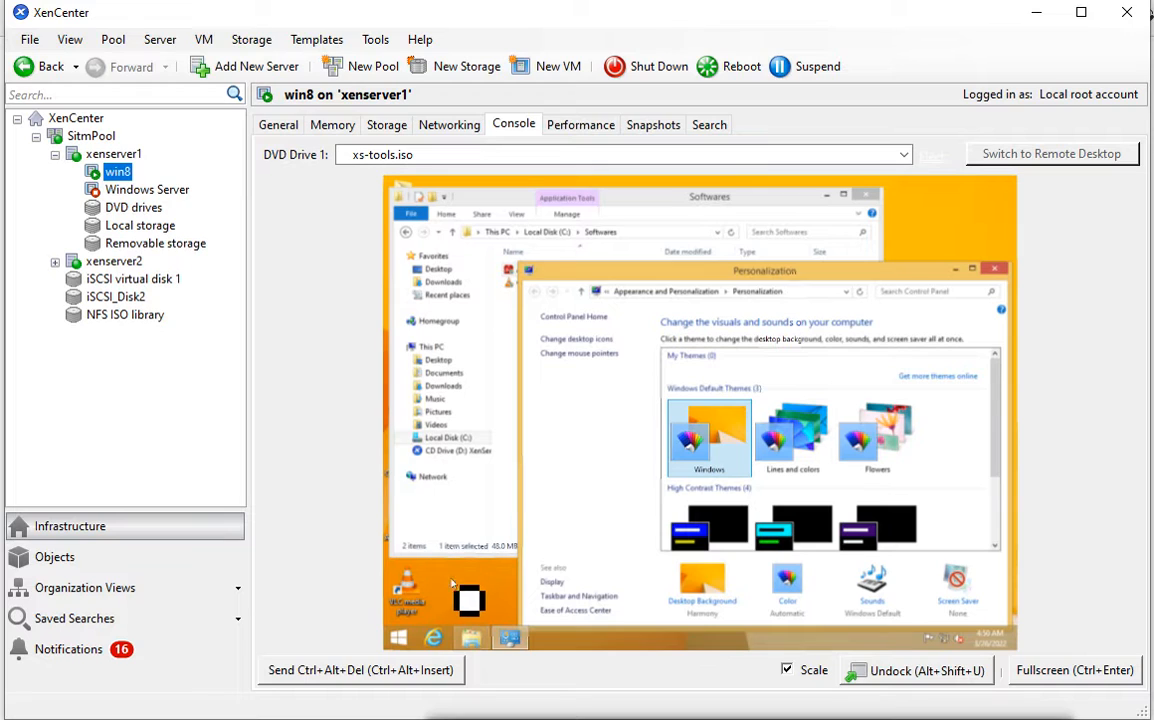
# Launch VLC media player on win8, accept its default privacy and network policy, and move its window lower over the other windows.
pyautogui.click(424, 607)
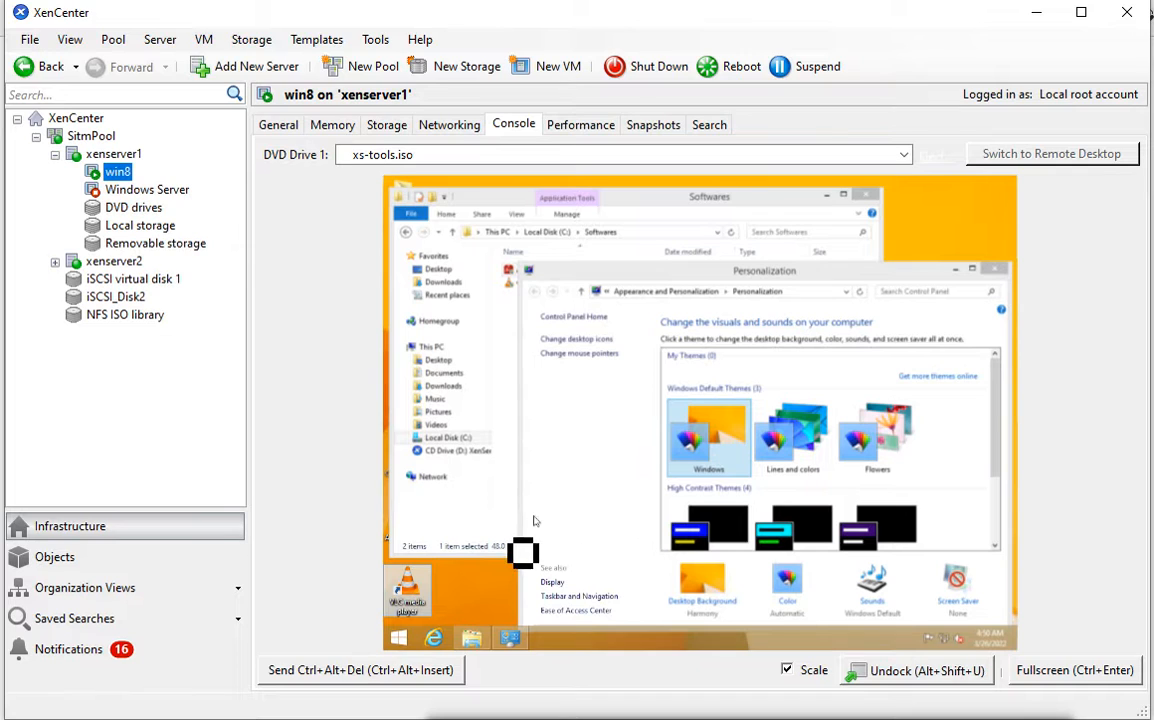
pyautogui.press('Return')
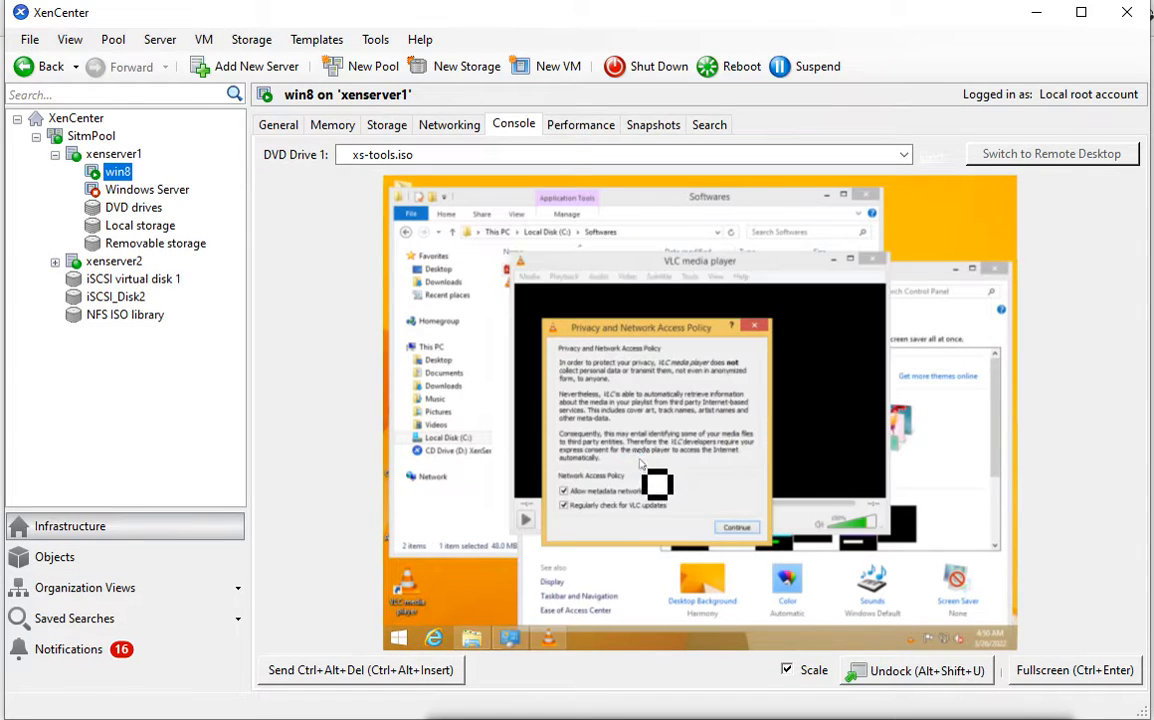
pyautogui.click(740, 529)
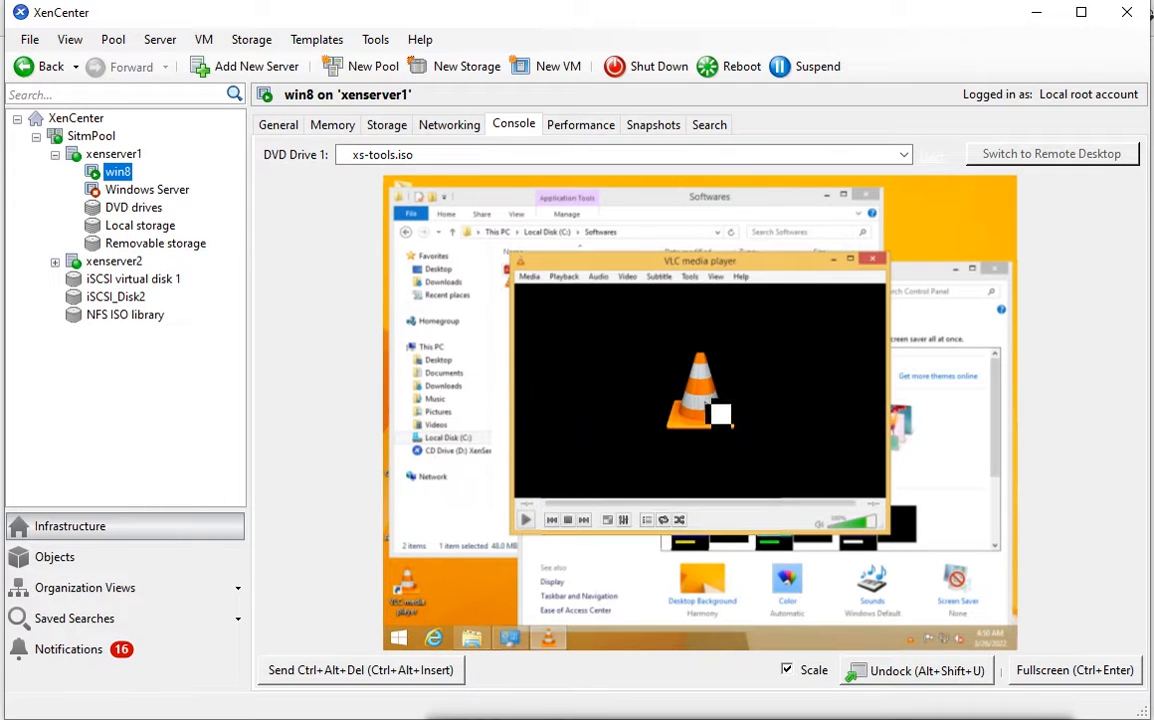
pyautogui.moveTo(734, 267); pyautogui.dragTo(683, 340)
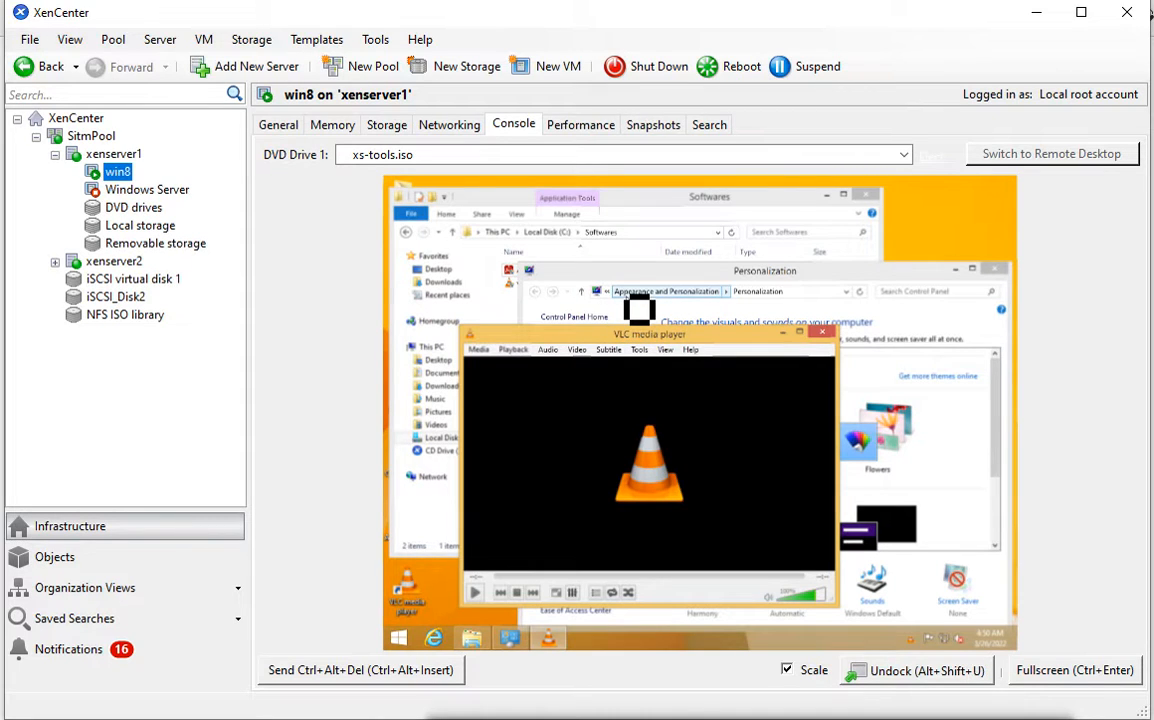
# Take a win8 snapshot of disks and memory named "running state of VM" with the description "with Adobe".
pyautogui.click(659, 136)
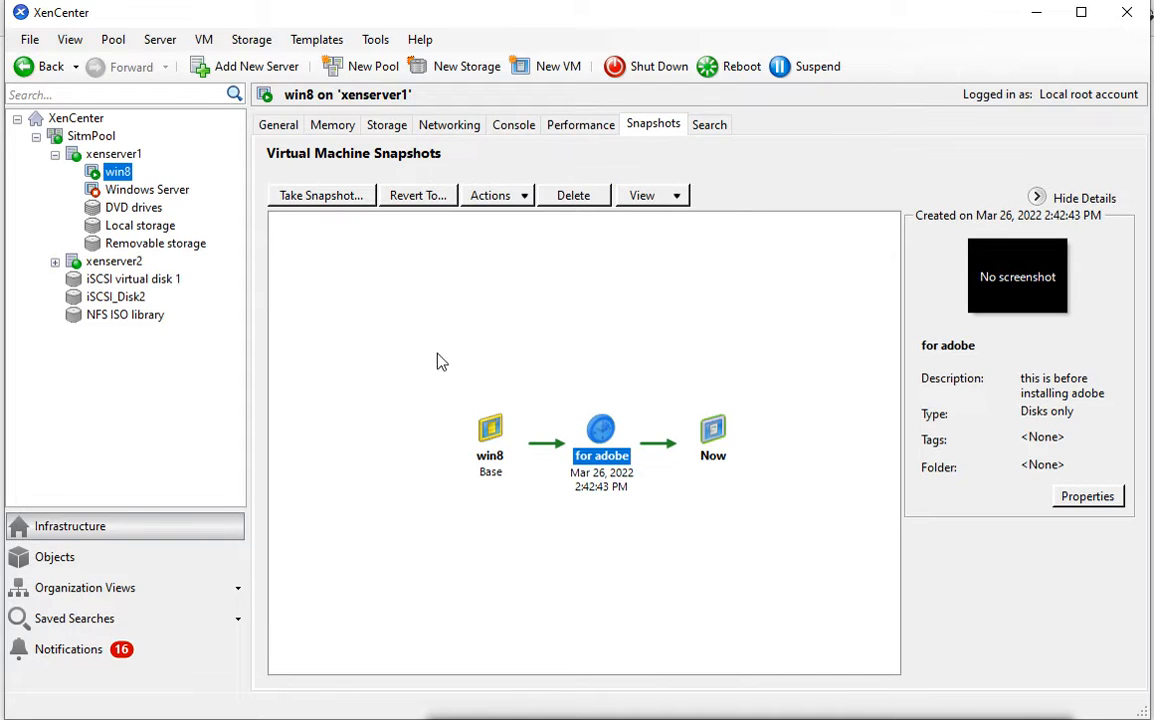
pyautogui.click(713, 433)
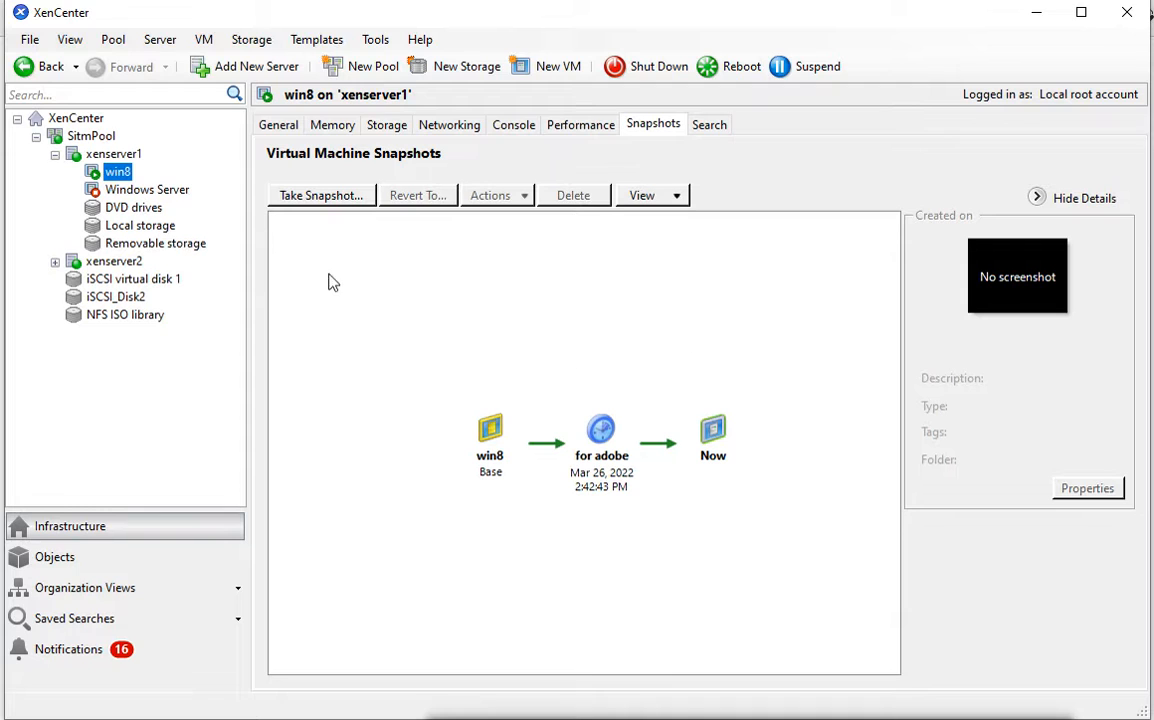
pyautogui.click(333, 205)
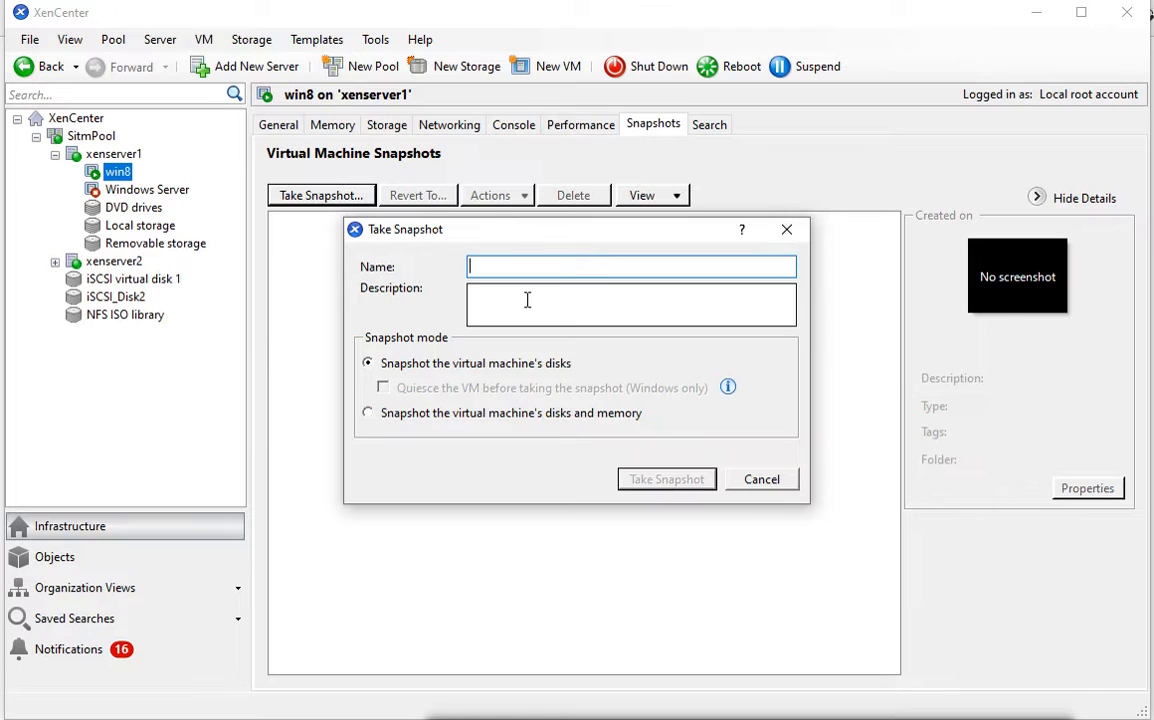
pyautogui.write('running state of VM')
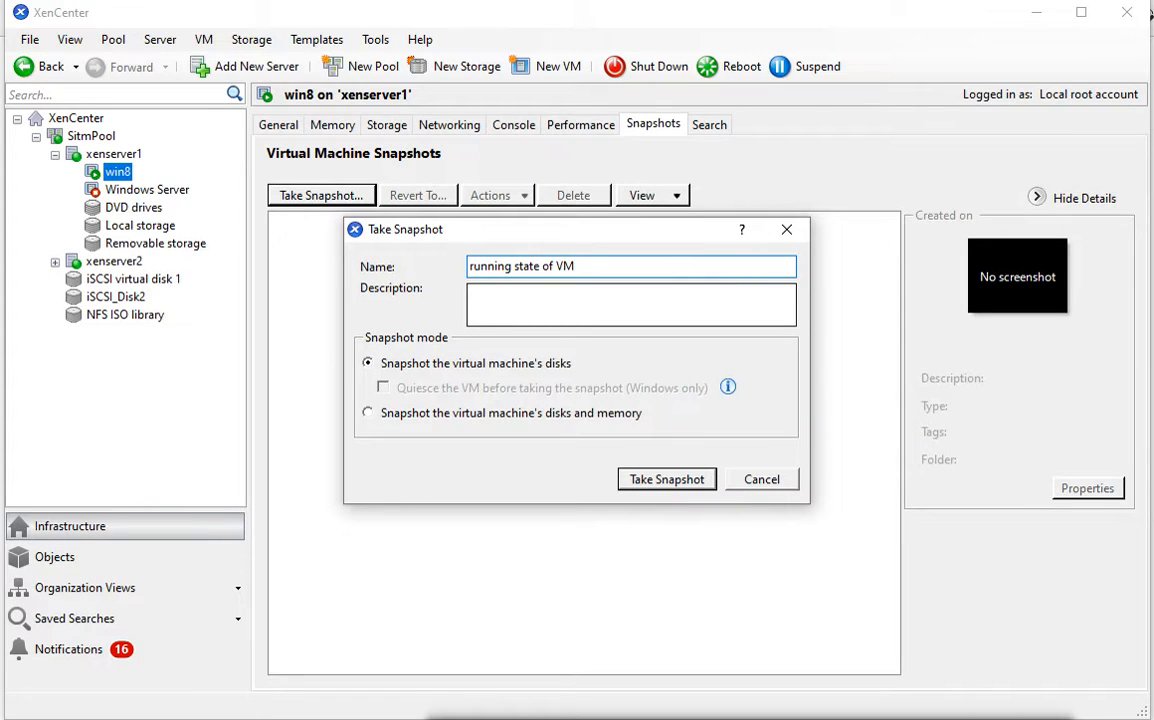
pyautogui.press('Tab')
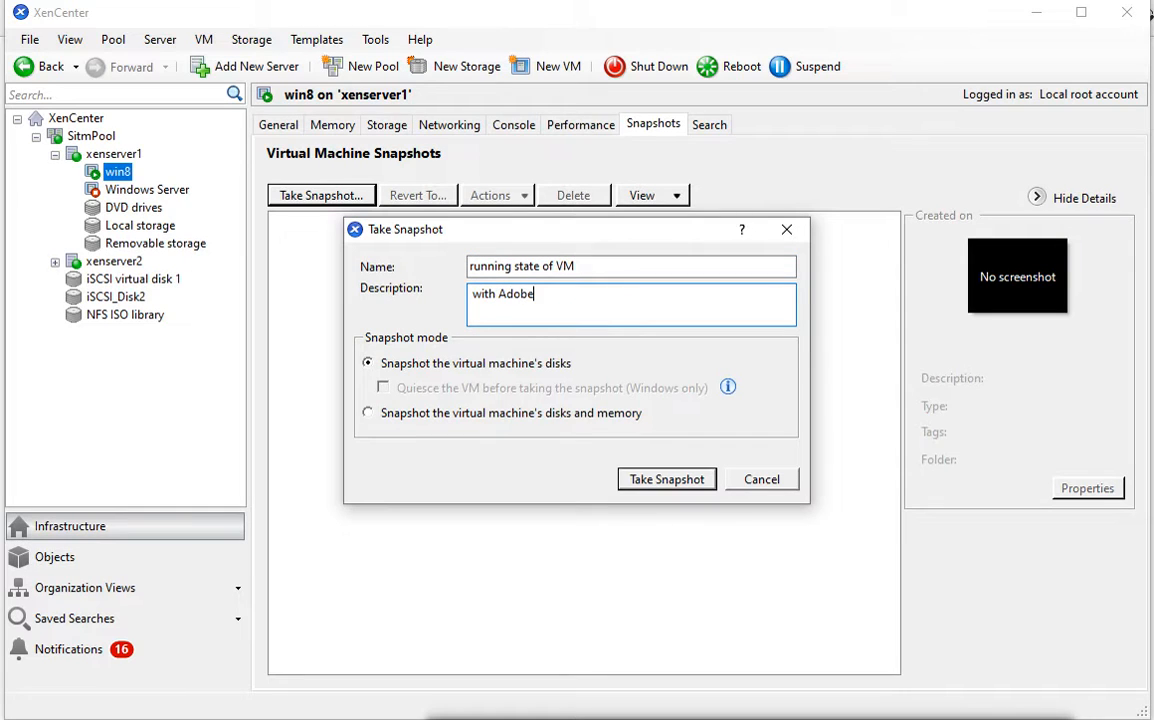
pyautogui.click(369, 416)
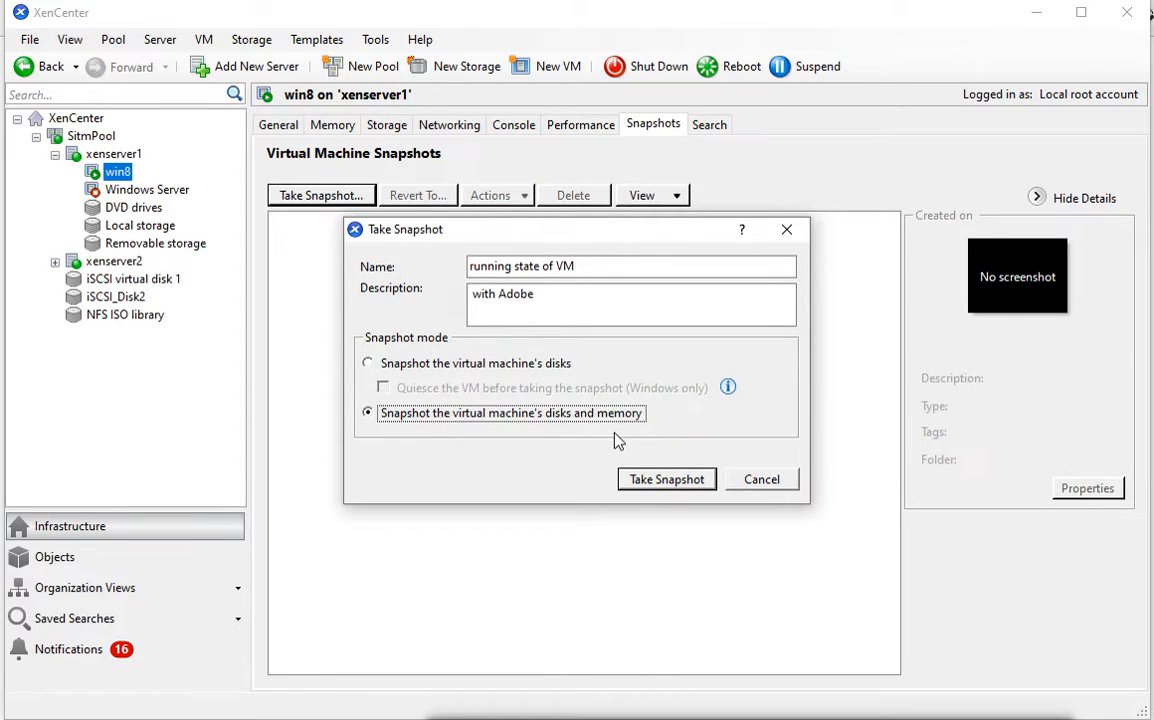
pyautogui.click(663, 480)
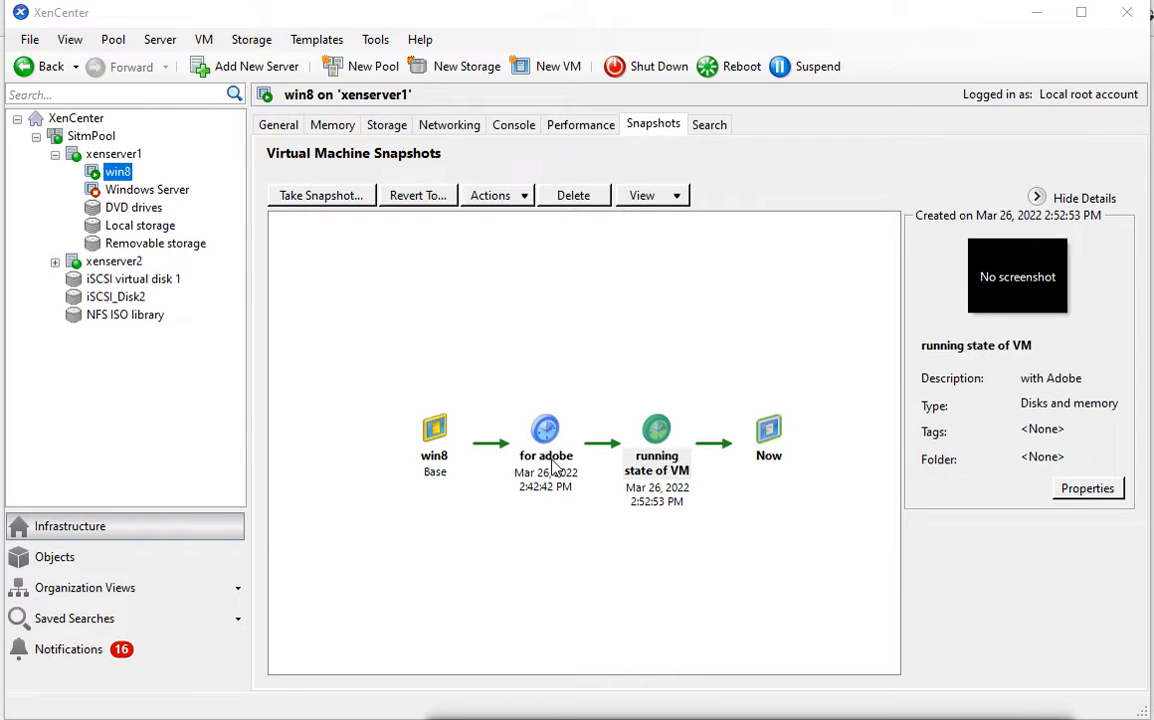
# Compare the screenshot, type and description of the "for adobe" and "running state of VM" snapshots.
pyautogui.click(500, 424)
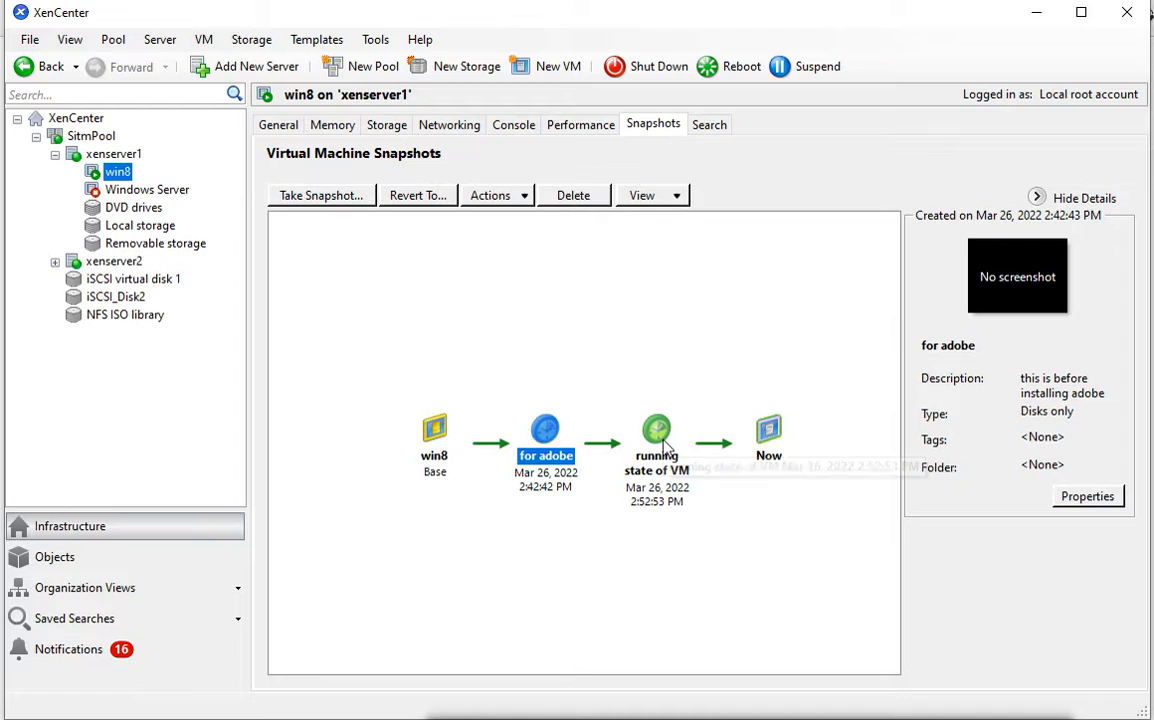
pyautogui.click(666, 447)
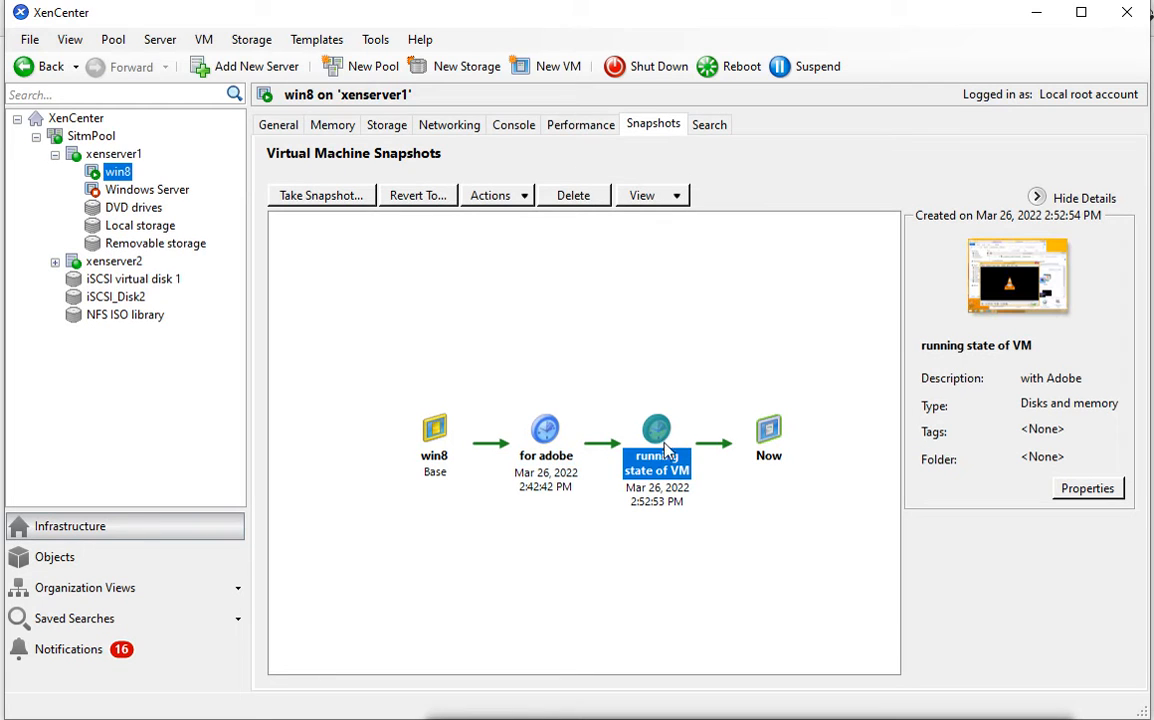
pyautogui.click(540, 458)
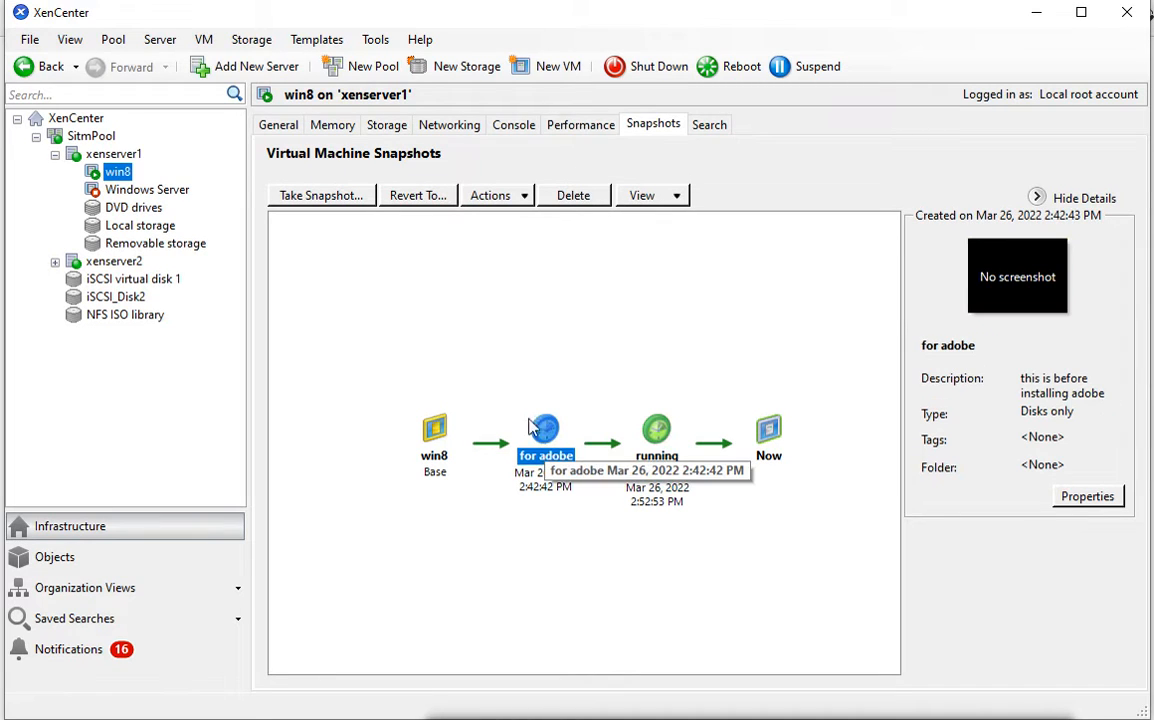
pyautogui.click(661, 455)
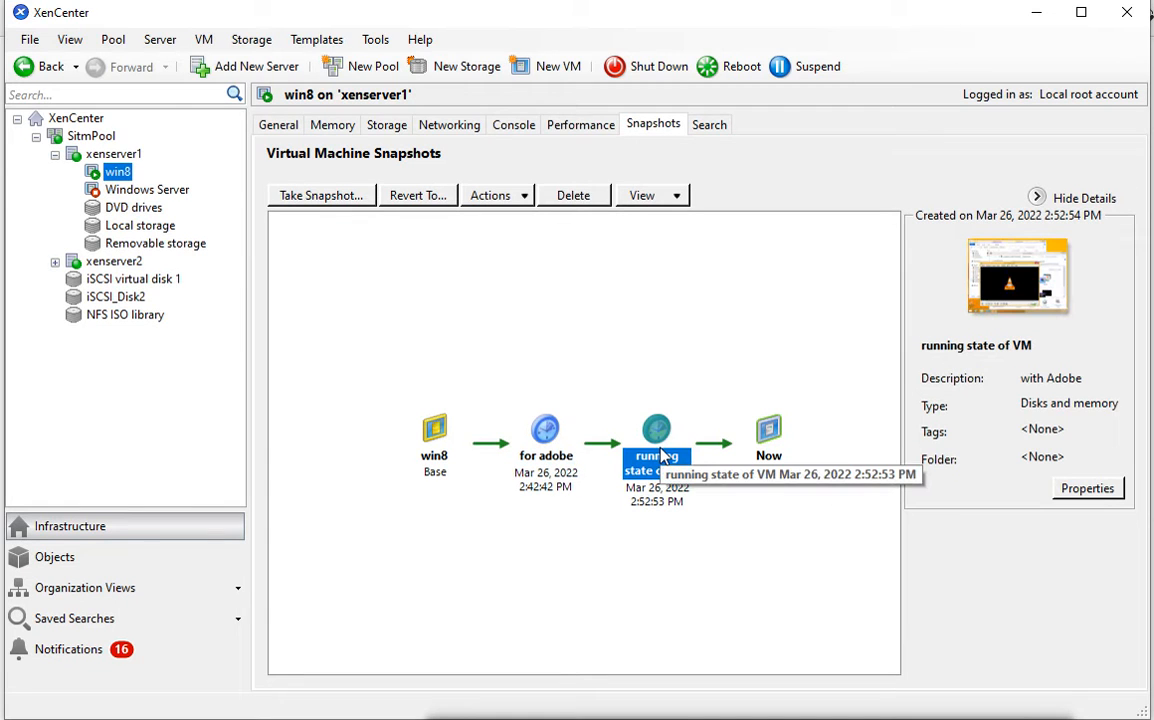
pyautogui.click(547, 448)
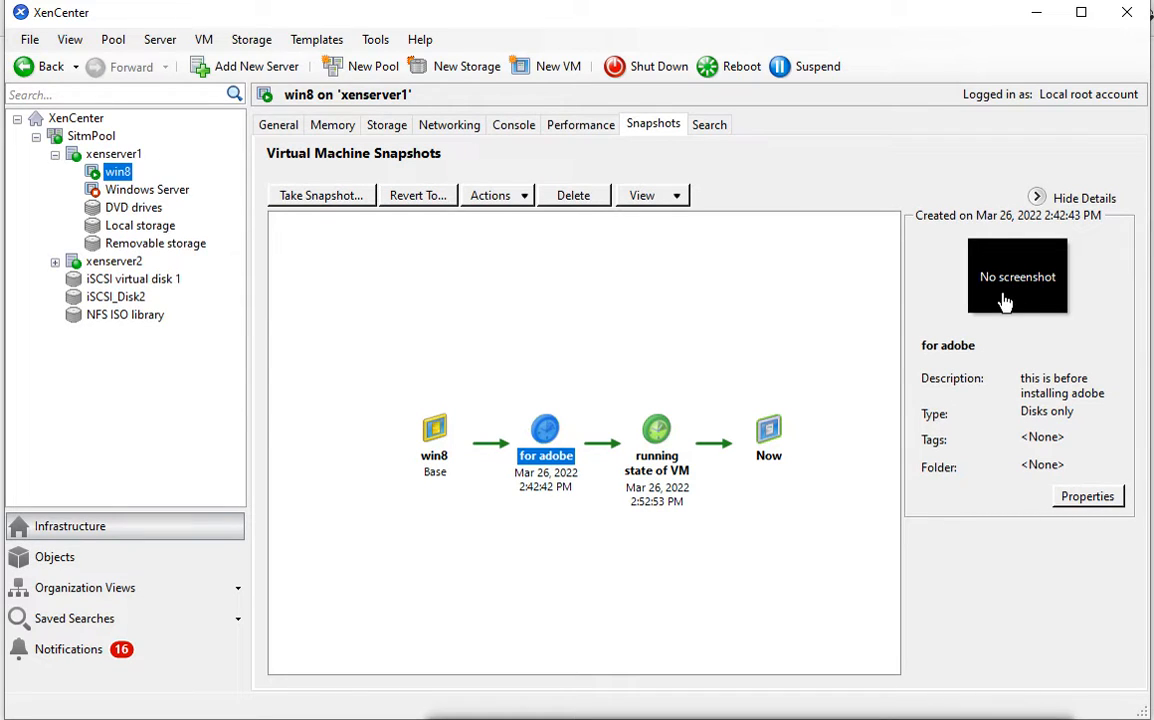
pyautogui.click(666, 456)
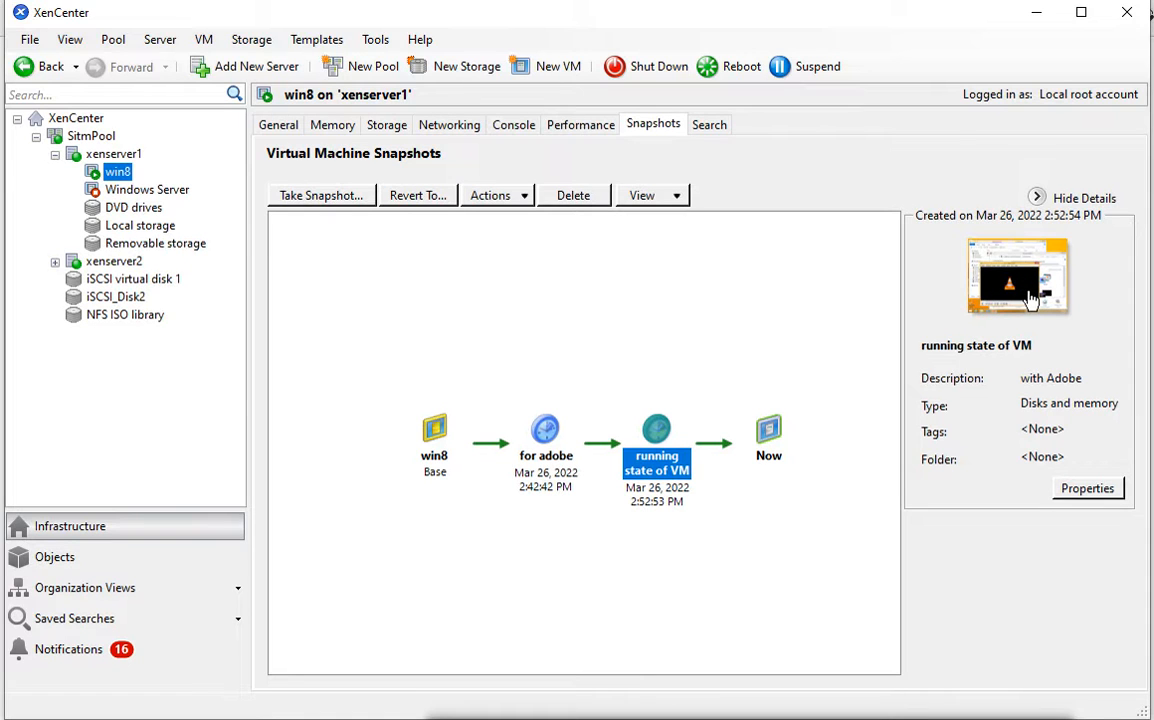
# Review the general properties and custom fields of the "running state of VM" snapshot and close them without changes.
pyautogui.click(1085, 490)
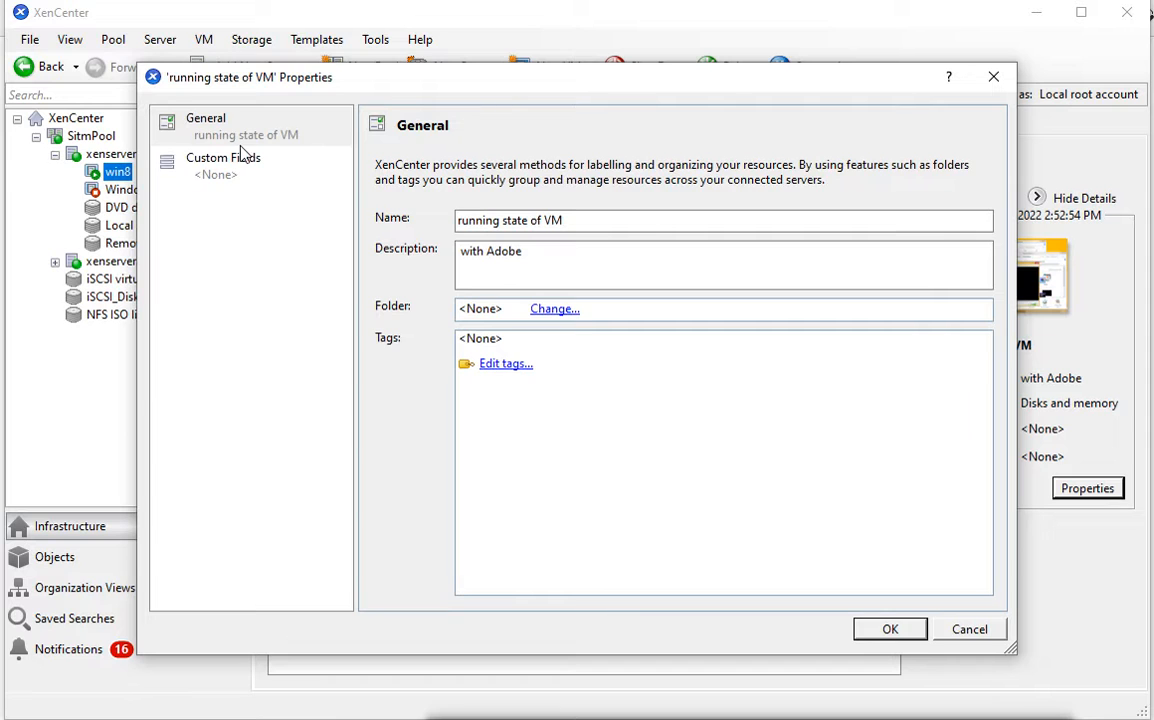
pyautogui.click(206, 170)
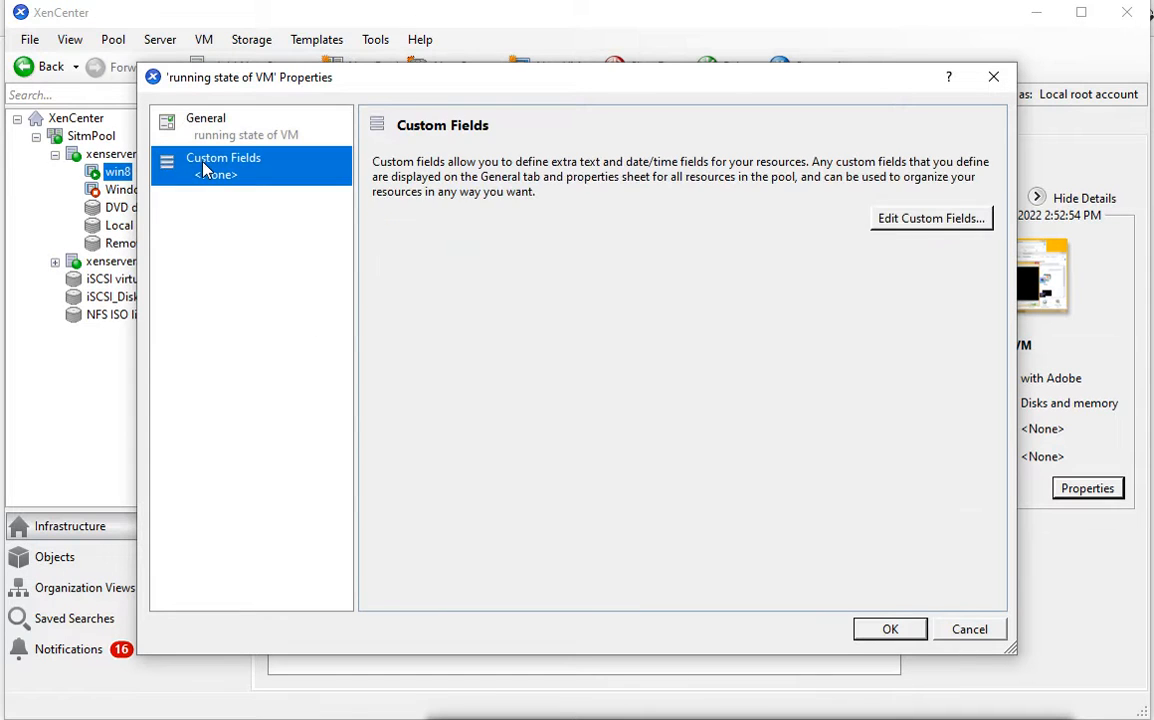
pyautogui.click(950, 630)
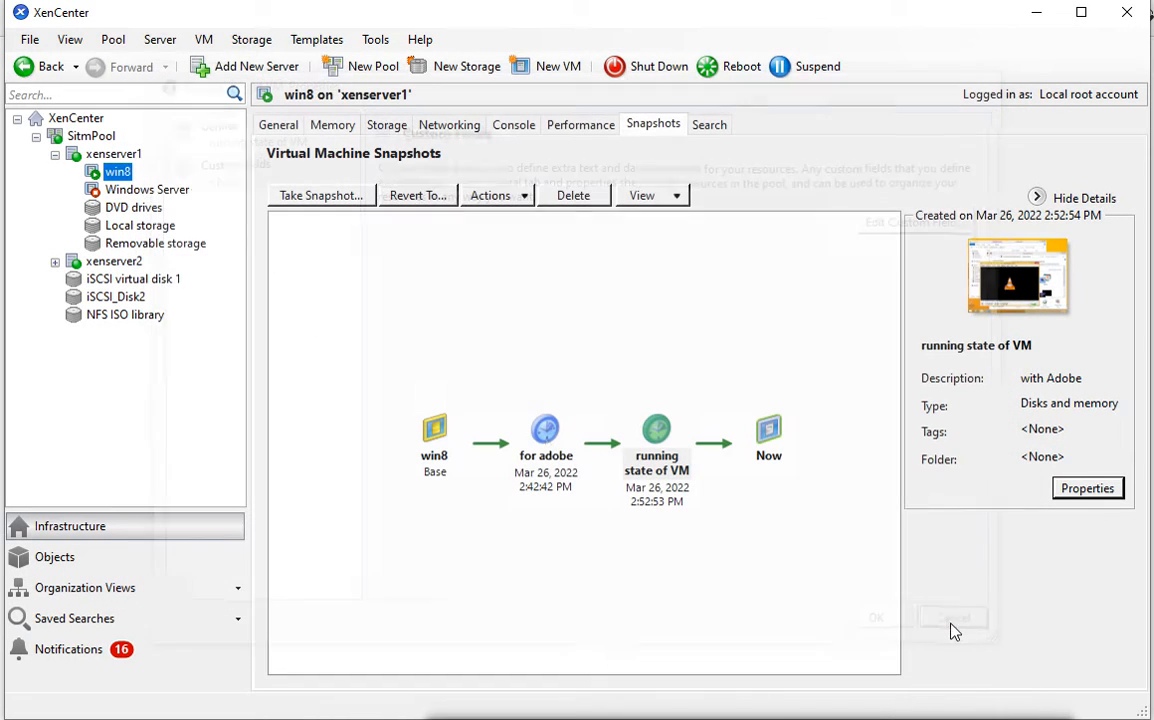
# Check which actions are available for the "for adobe" and "running state of VM" snapshots without running any.
pyautogui.click(546, 457)
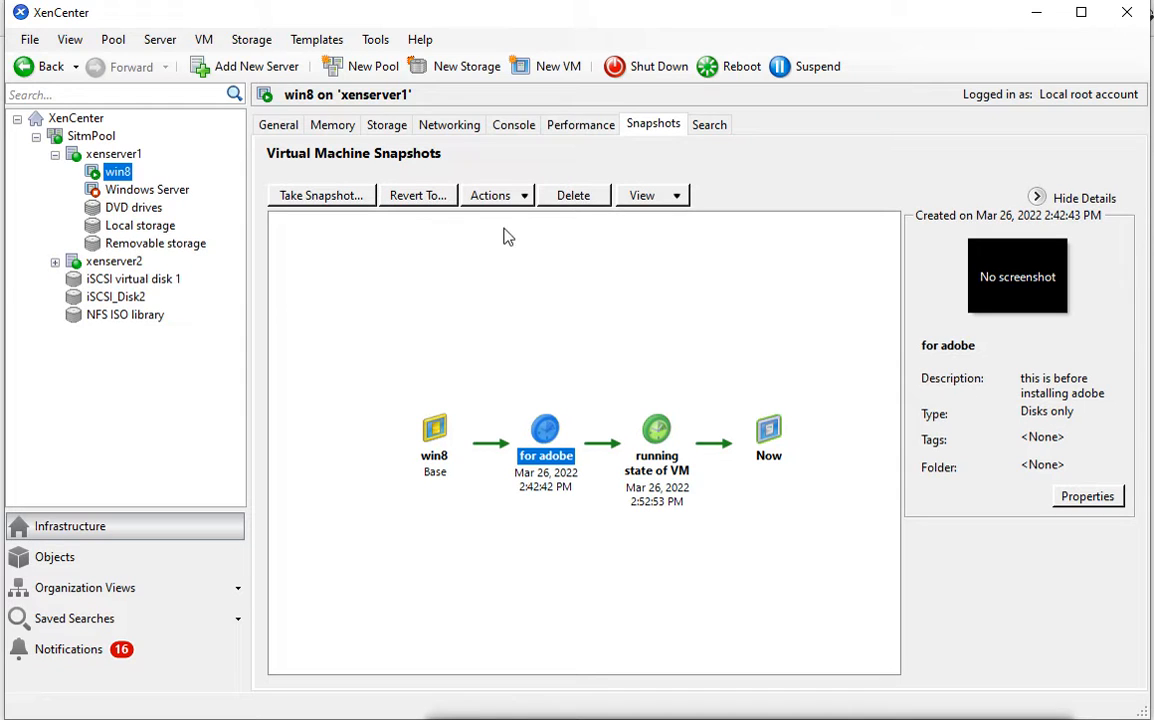
pyautogui.click(525, 197)
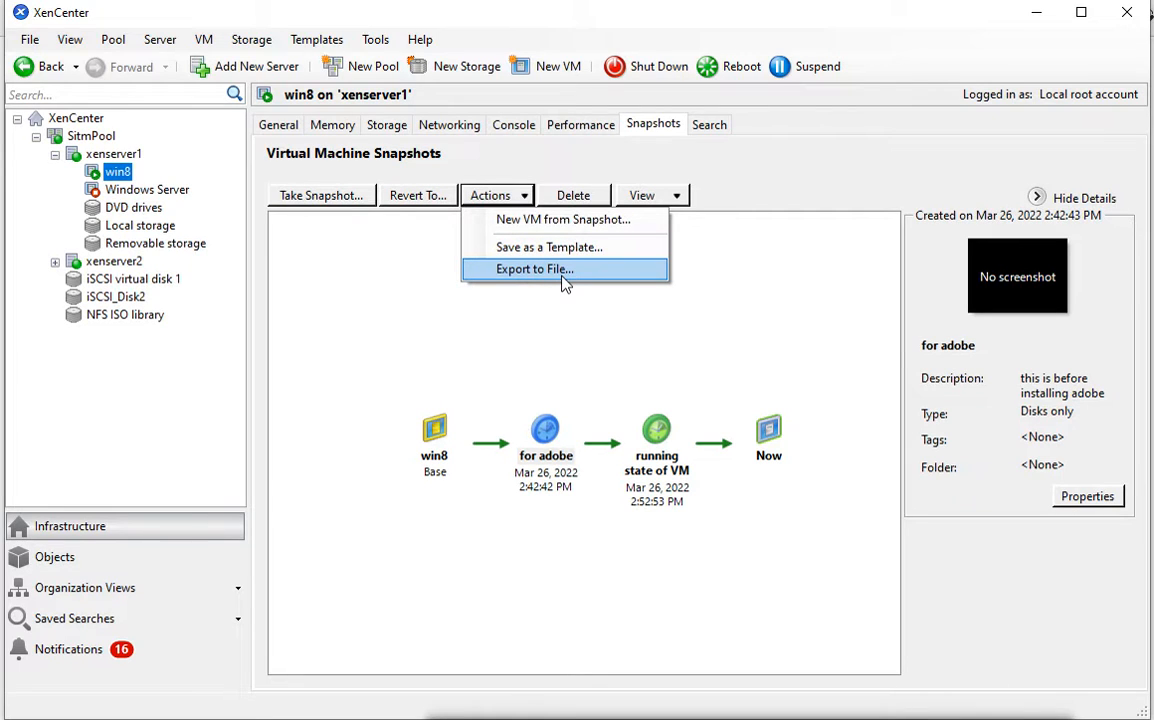
pyautogui.click(660, 437)
pyautogui.click(524, 198)
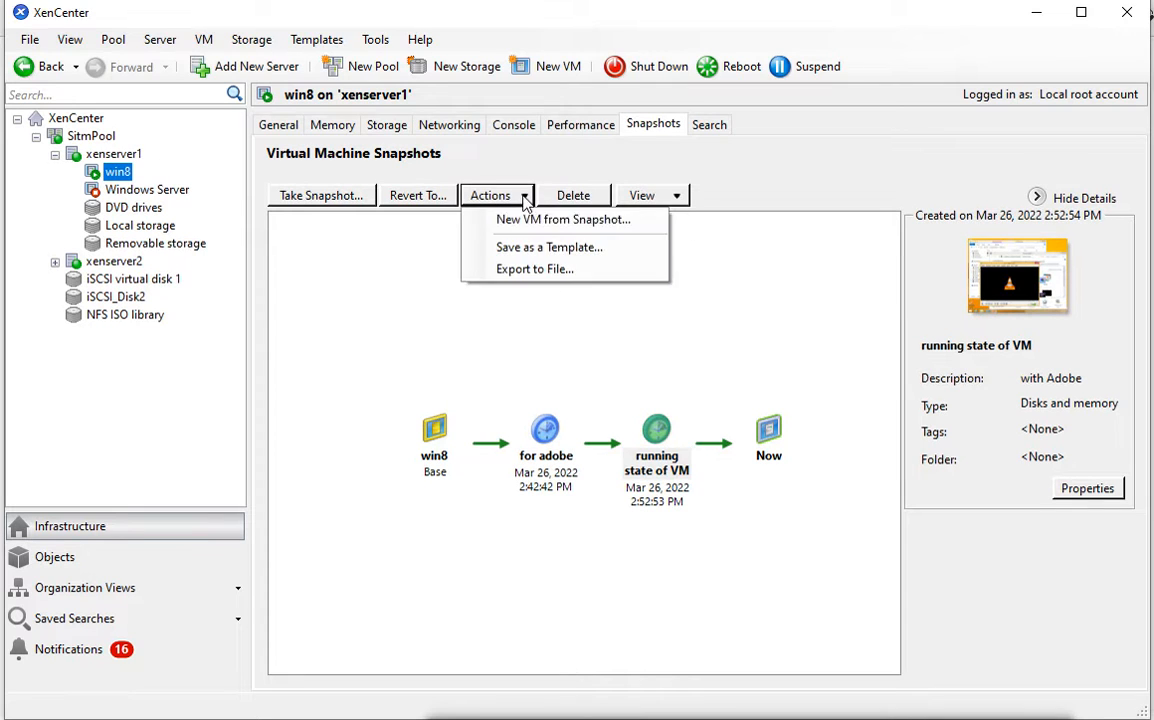
pyautogui.click(585, 360)
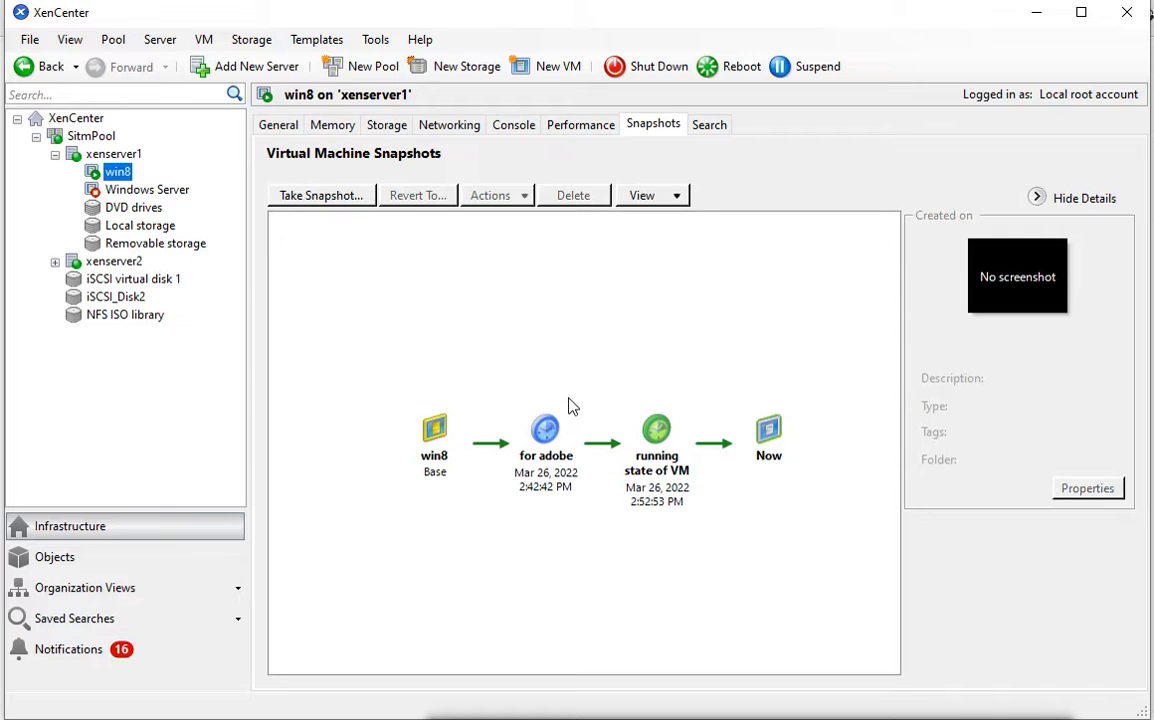
# Revert win8 to the "for adobe" snapshot without taking a snapshot of its current state.
pyautogui.click(507, 133)
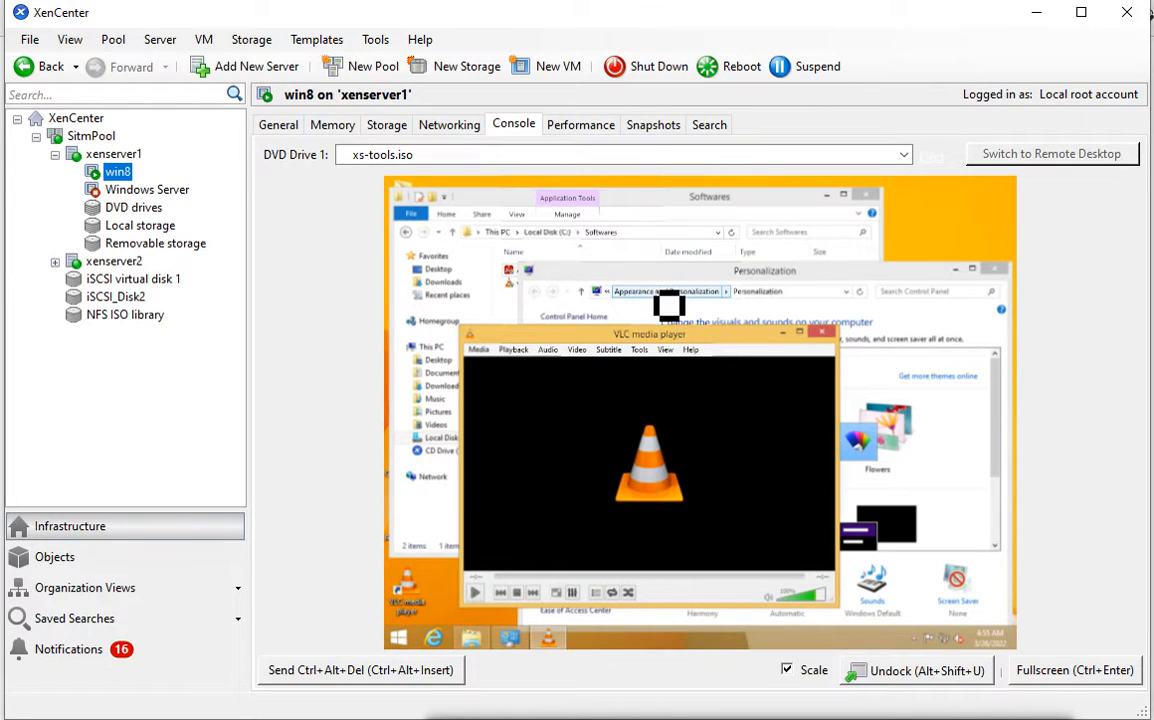
pyautogui.click(648, 130)
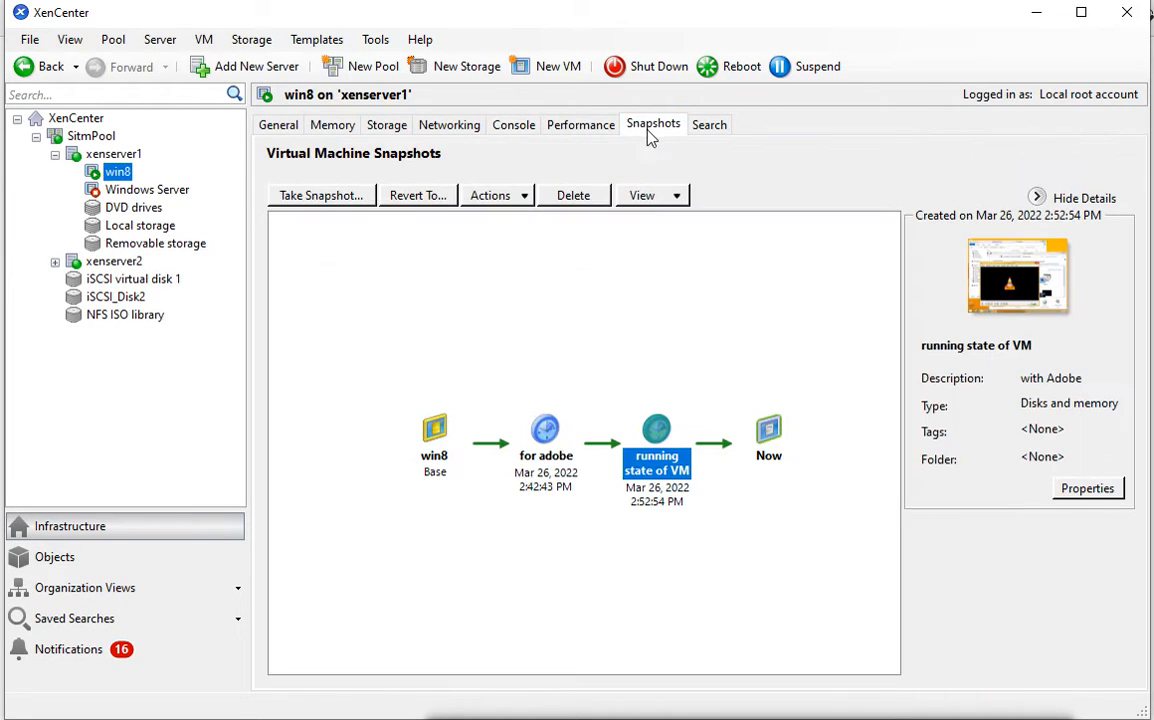
pyautogui.click(560, 437)
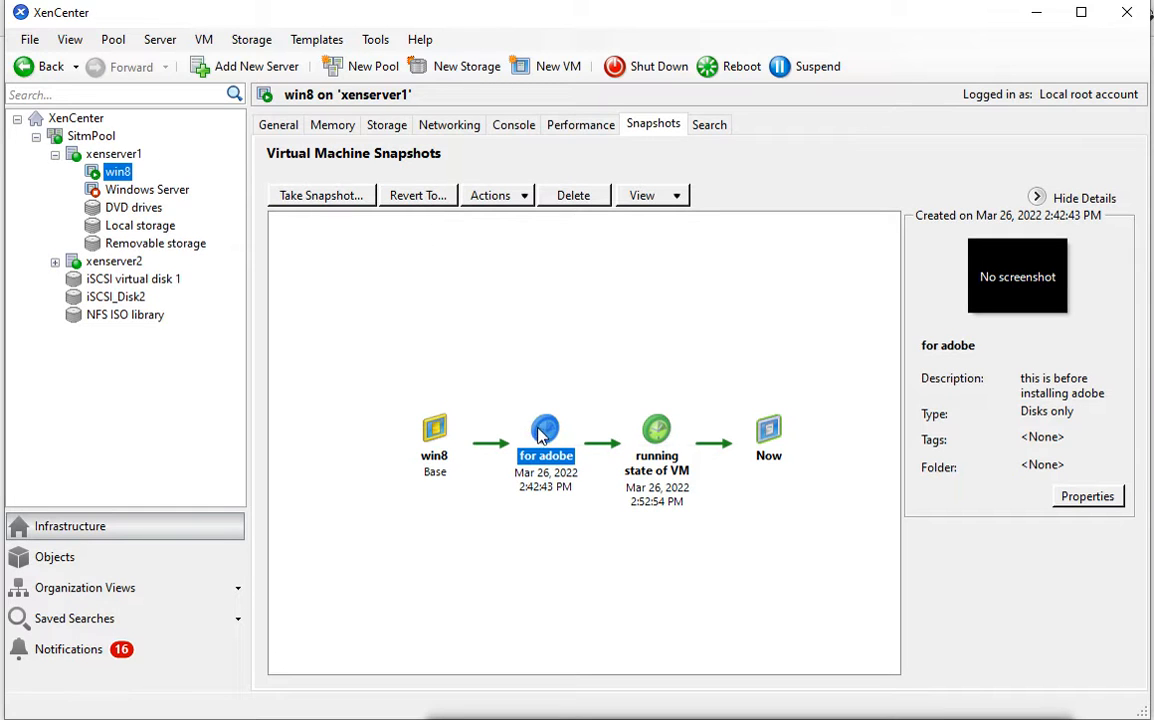
pyautogui.click(416, 195)
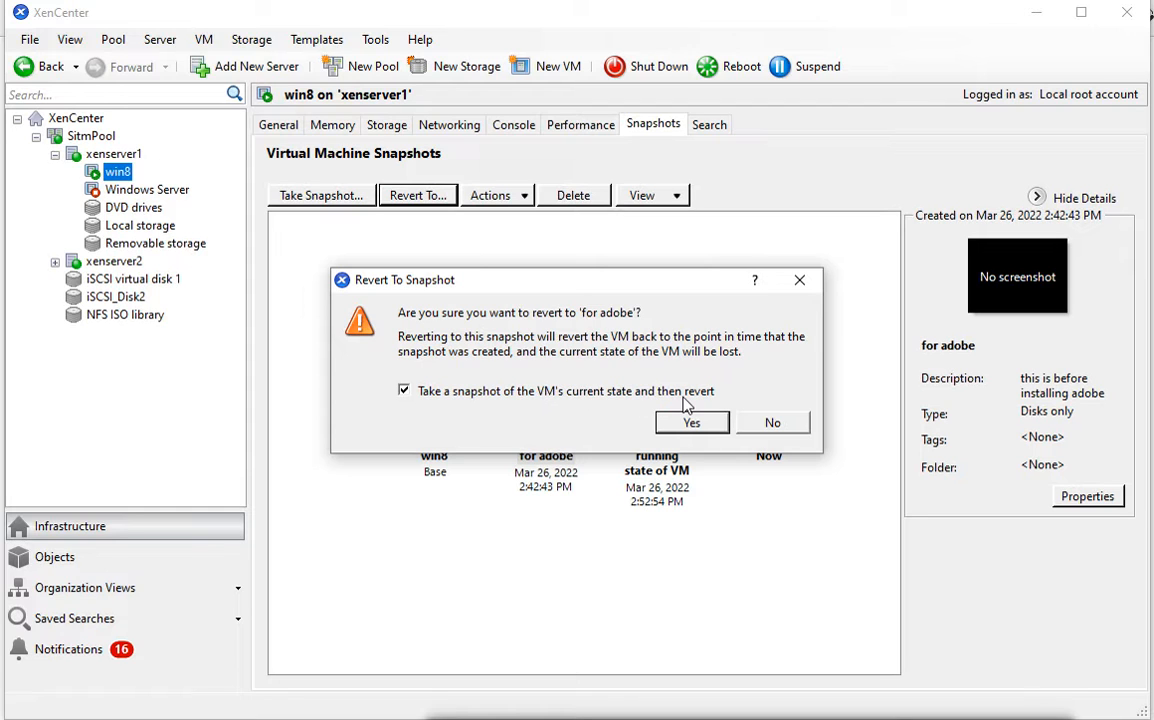
pyautogui.moveTo(513, 285); pyautogui.dragTo(626, 230)
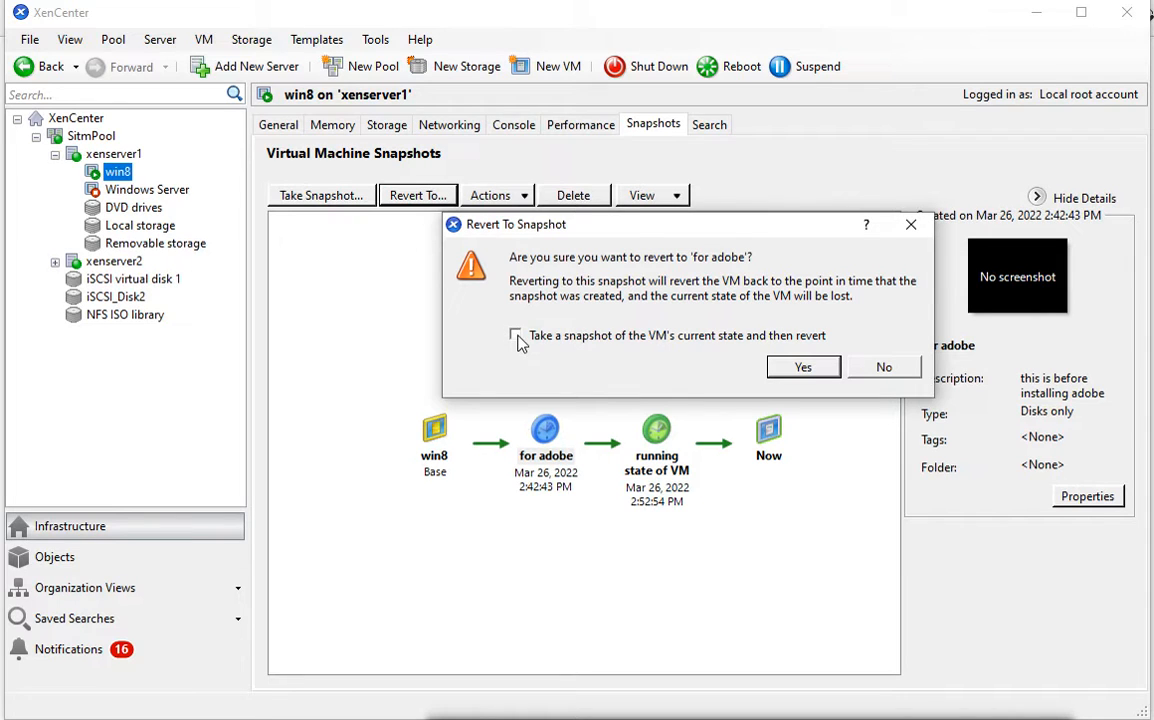
pyautogui.click(801, 370)
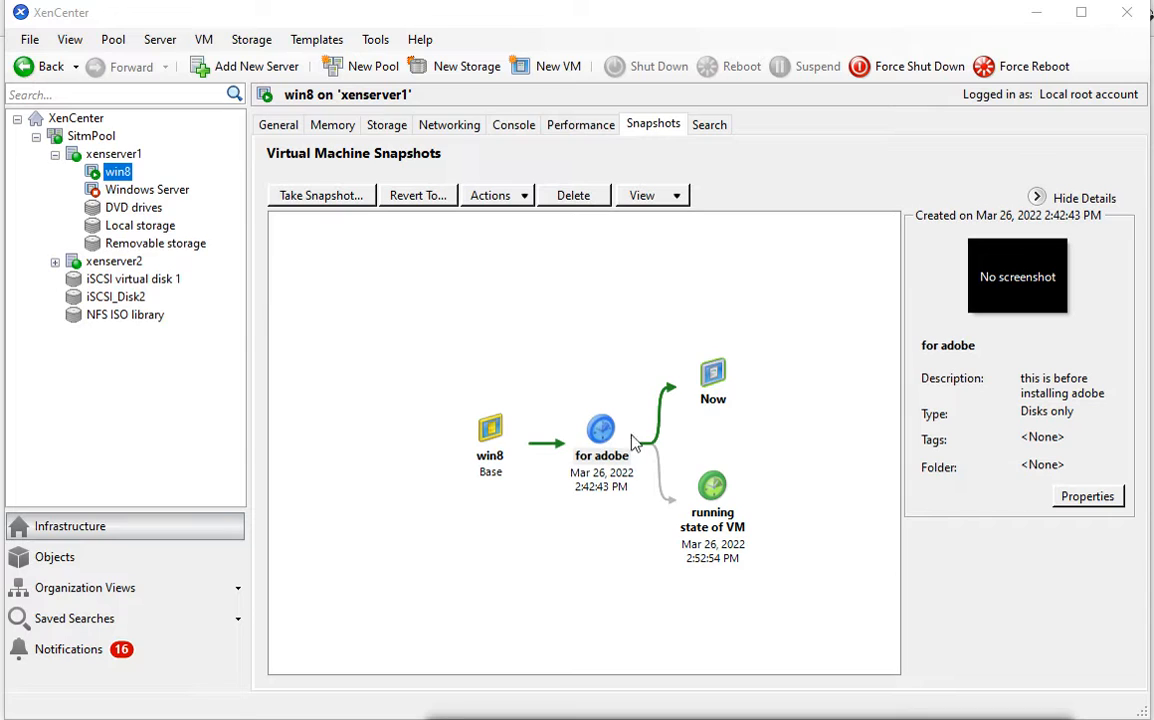
# Check the reverted snapshot tree and watch win8 start up in its console.
pyautogui.click(597, 453)
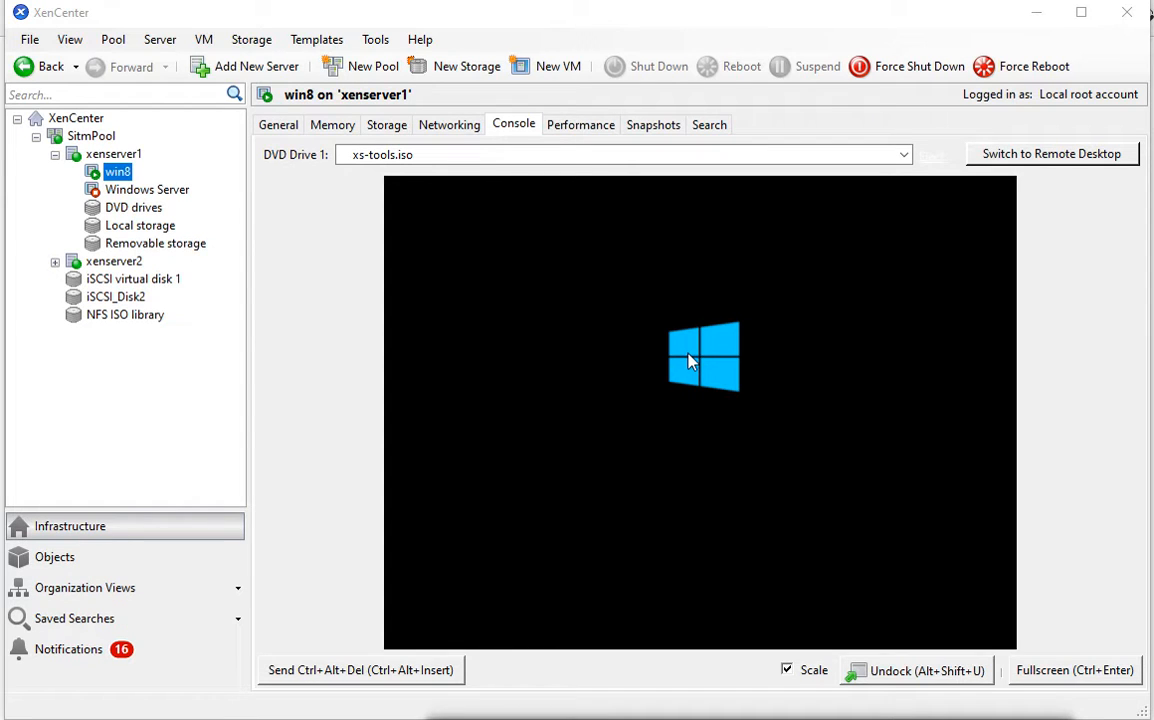
pyautogui.click(656, 130)
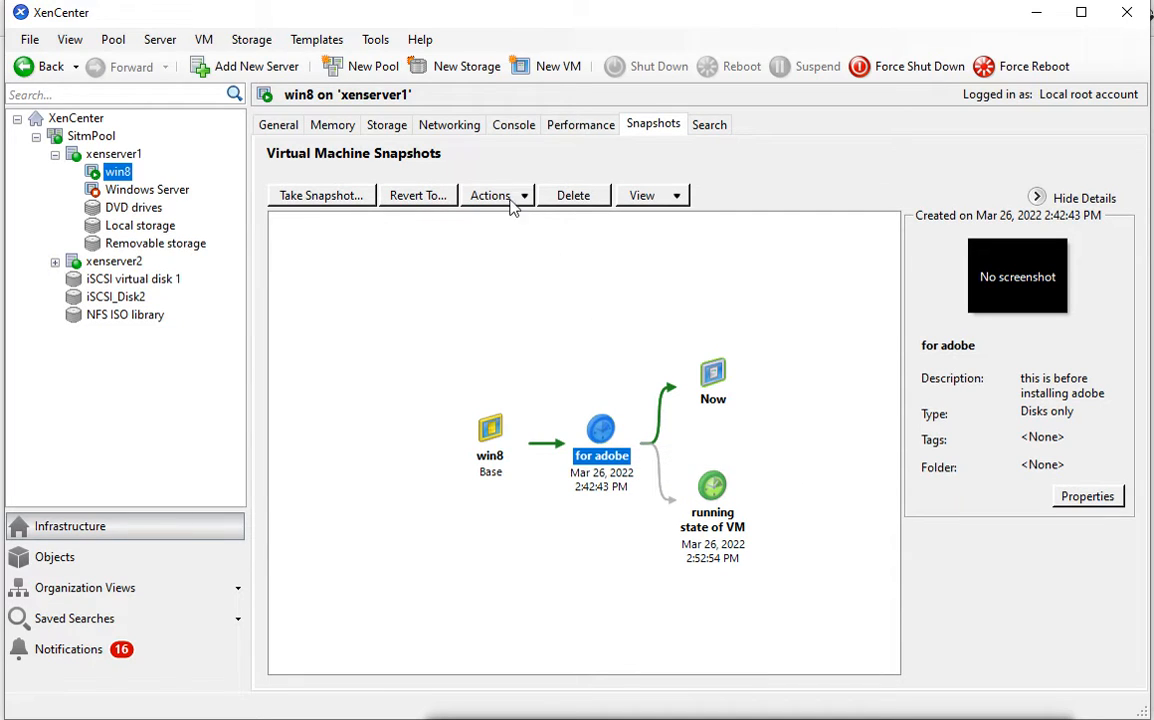
pyautogui.click(513, 126)
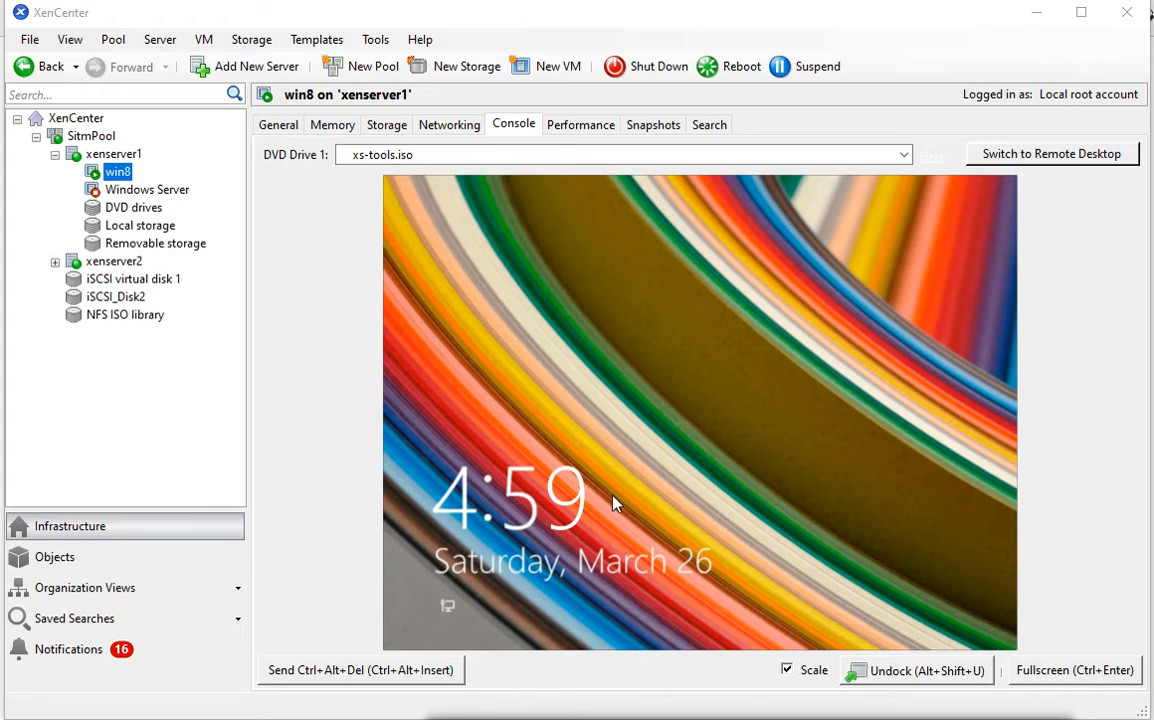
# Sign in to win8 from its lock screen with the account password and open the Windows desktop.
pyautogui.click(781, 388)
pyautogui.click(793, 400)
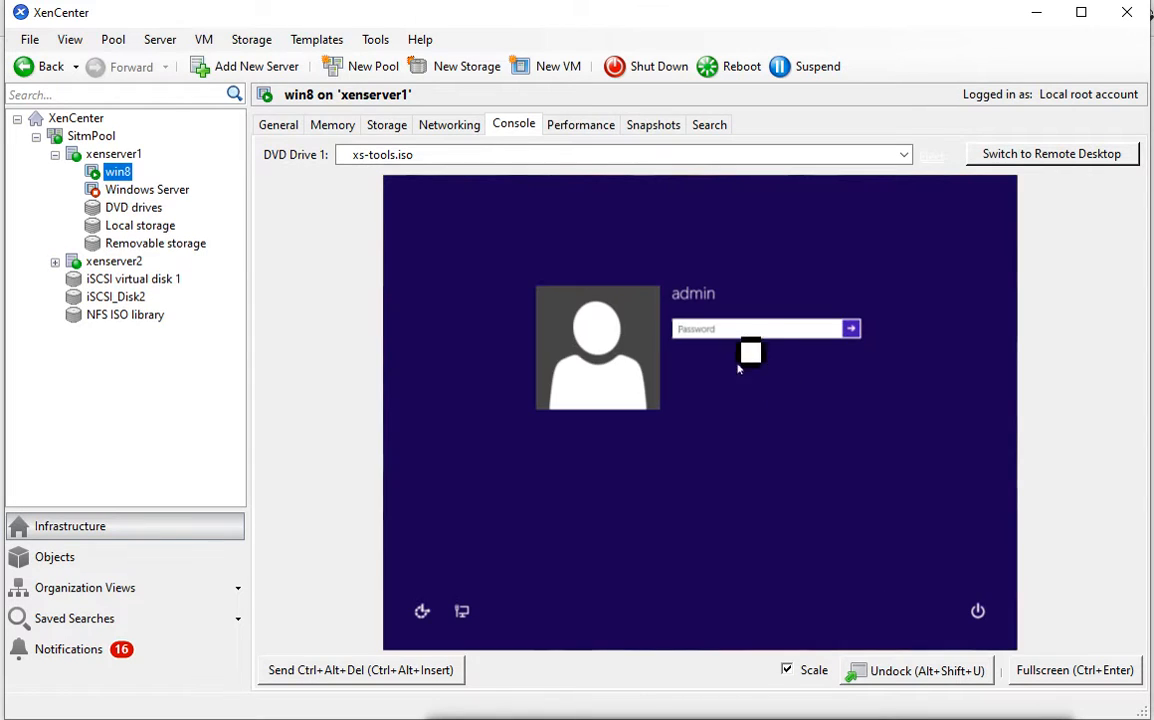
pyautogui.write('***')
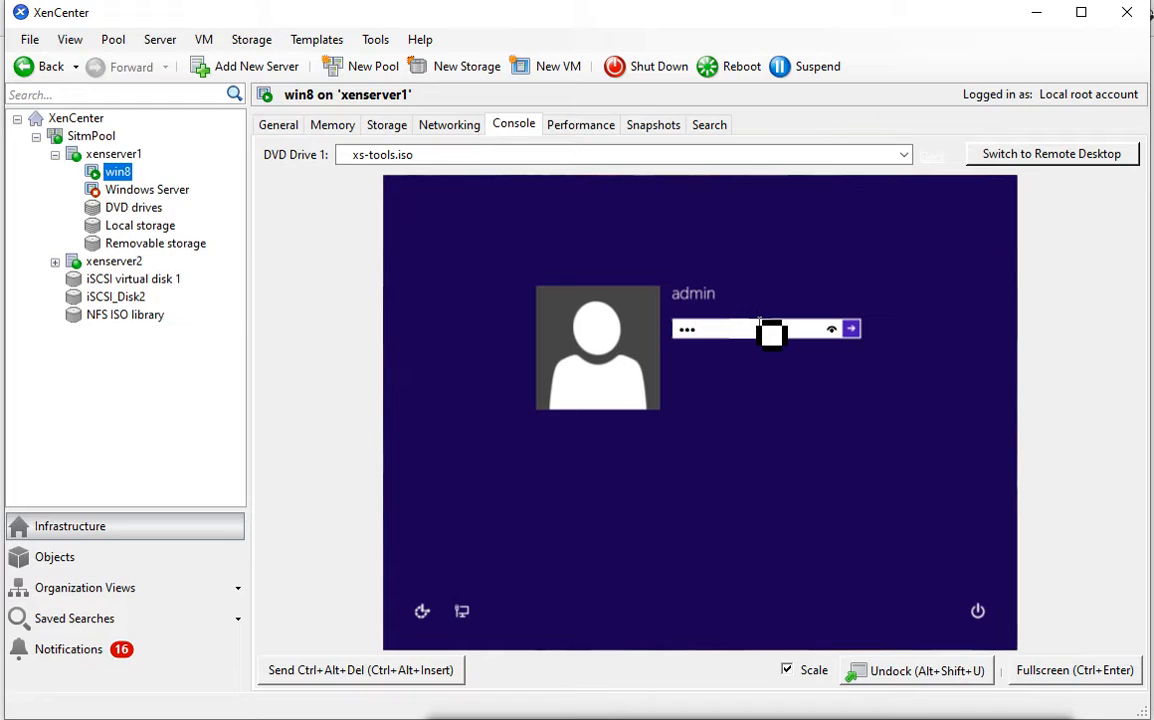
pyautogui.write('****')
pyautogui.press('Return')
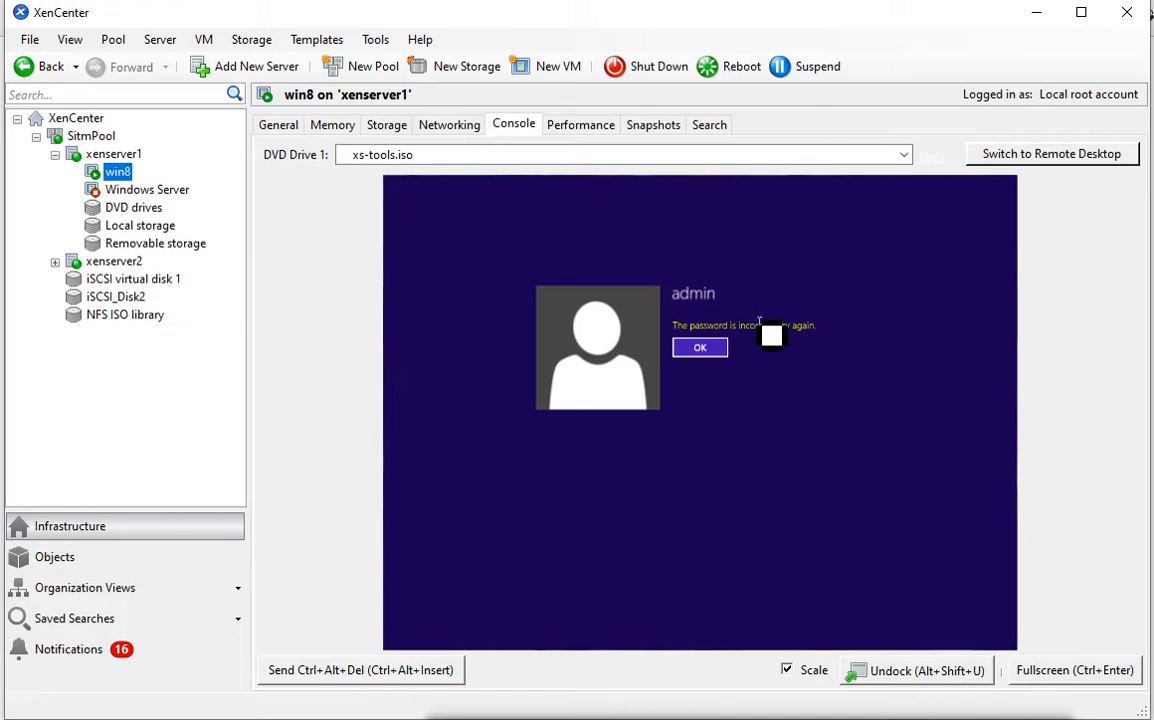
pyautogui.click(697, 348)
pyautogui.write('*')
pyautogui.press('Return')
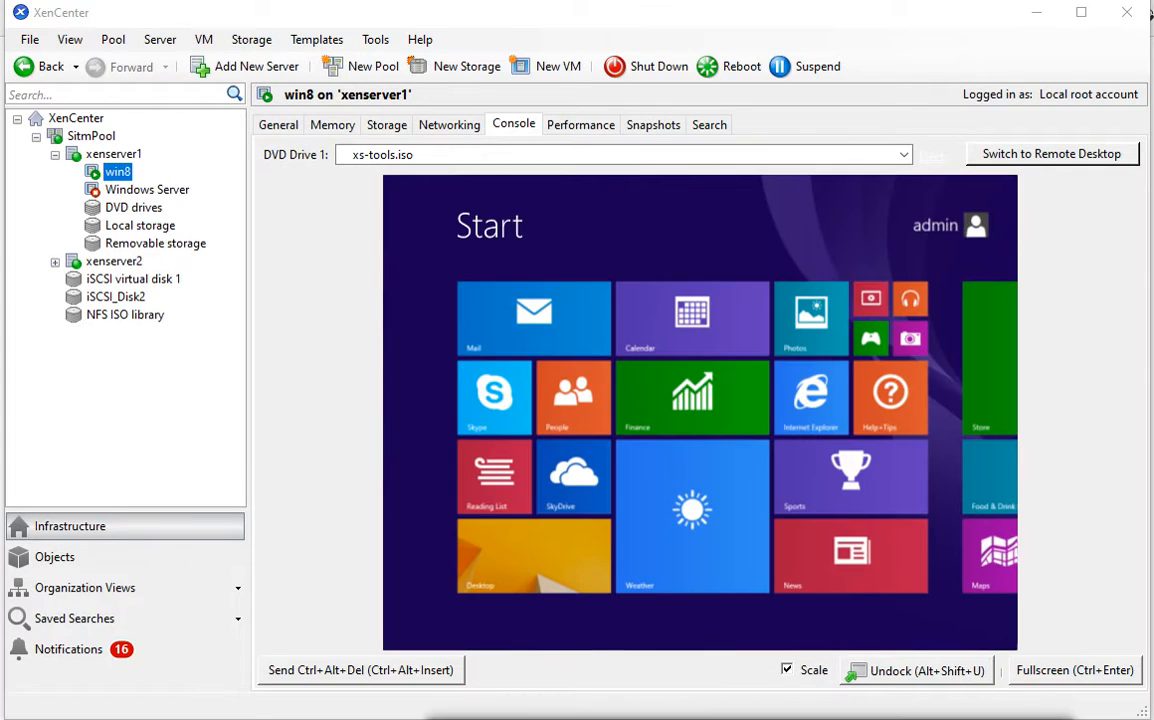
pyautogui.click(556, 562)
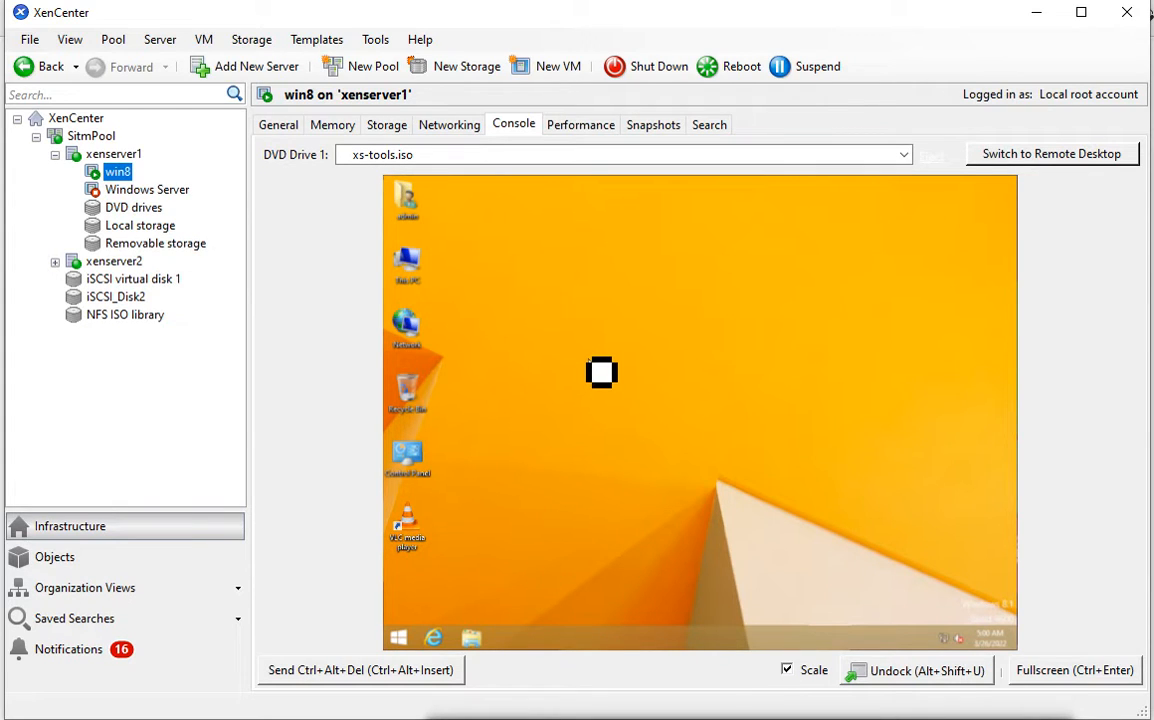
# View the enlarged screenshot of "running state of VM" and revert win8 to that snapshot without taking a snapshot of its current state.
pyautogui.click(654, 128)
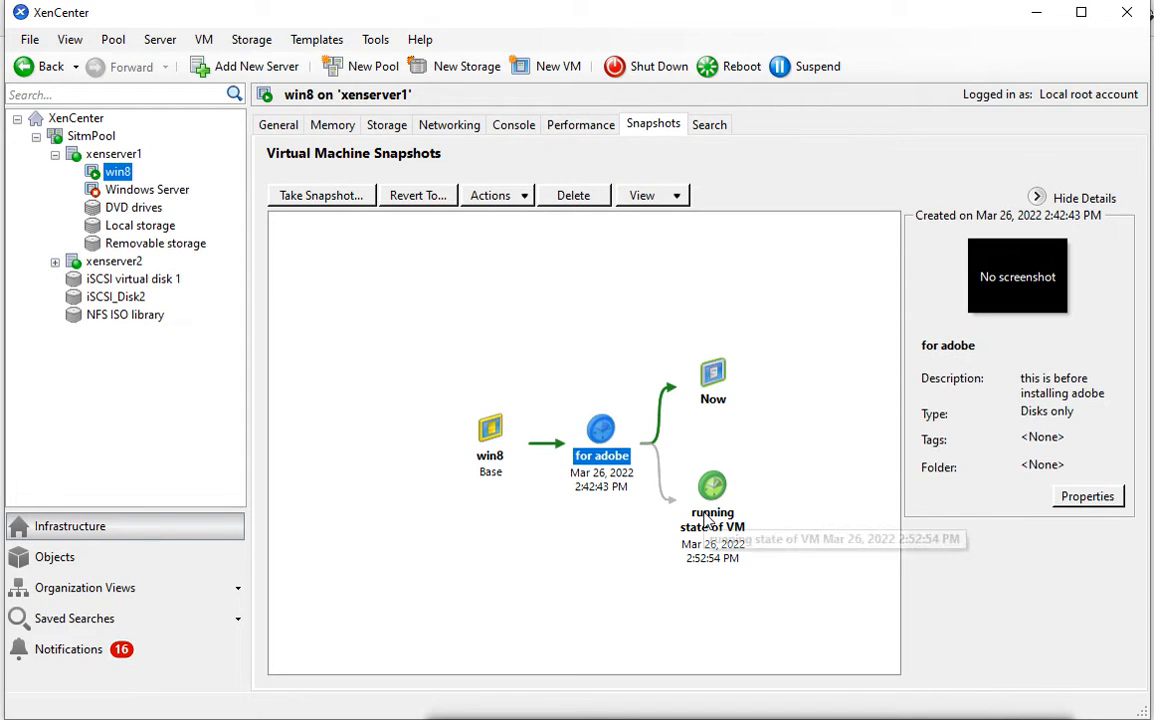
pyautogui.click(706, 520)
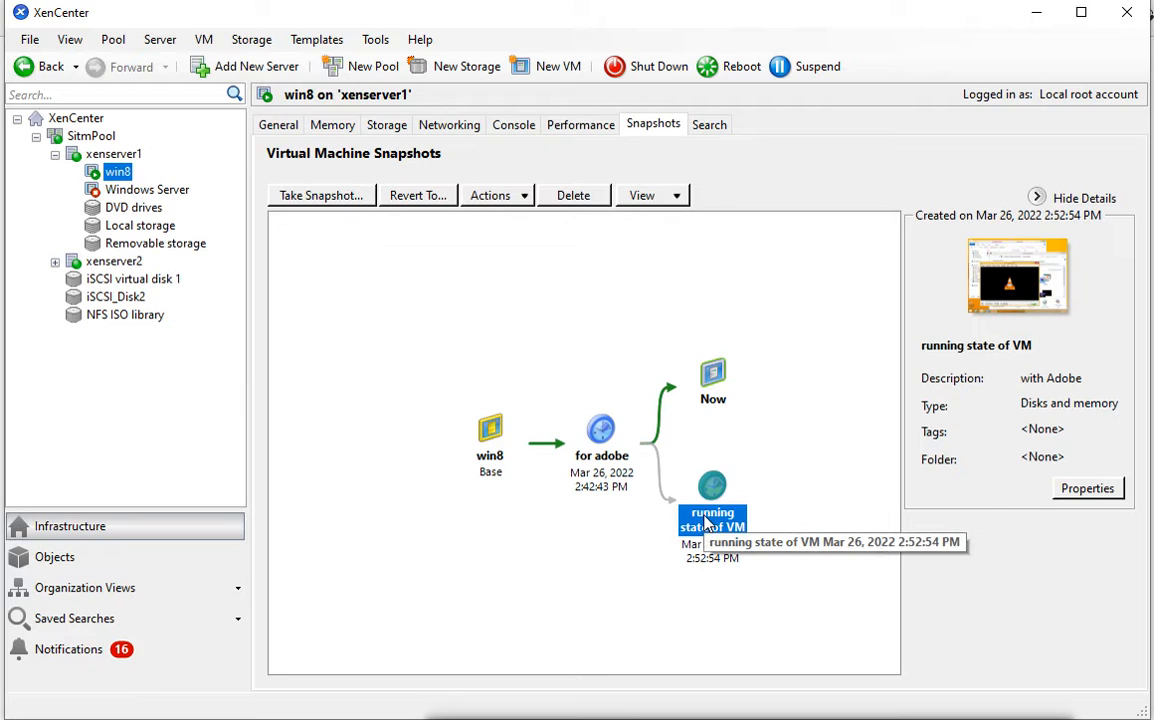
pyautogui.click(1011, 276)
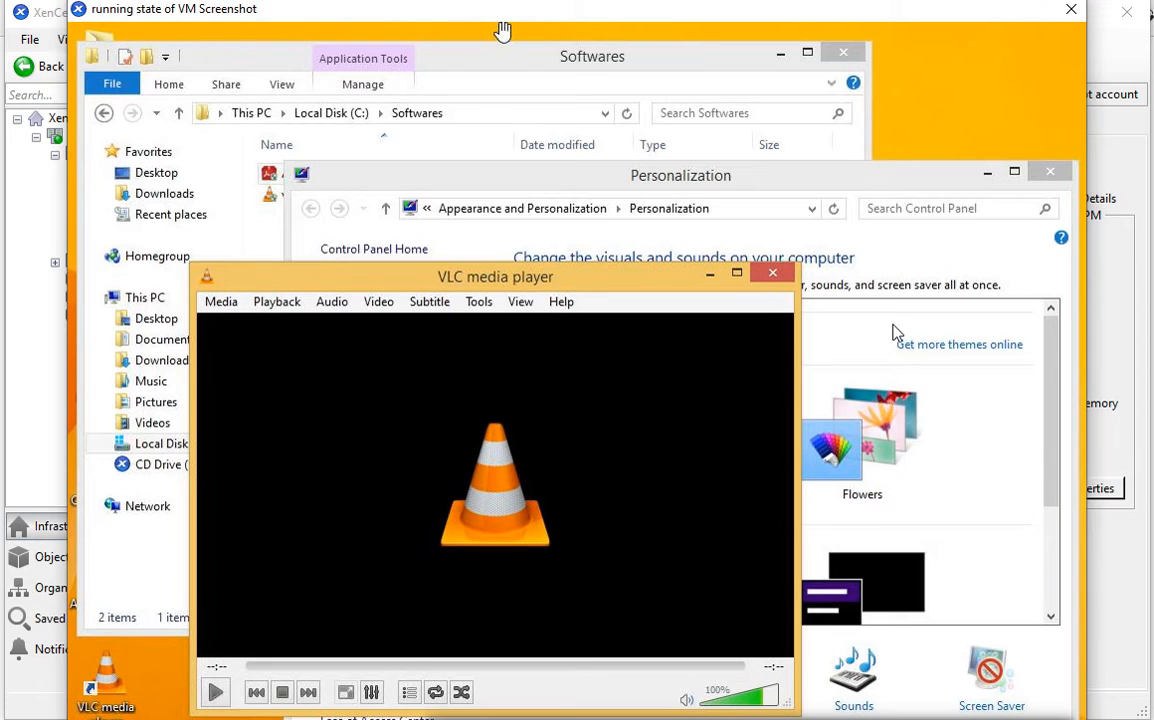
pyautogui.click(1073, 10)
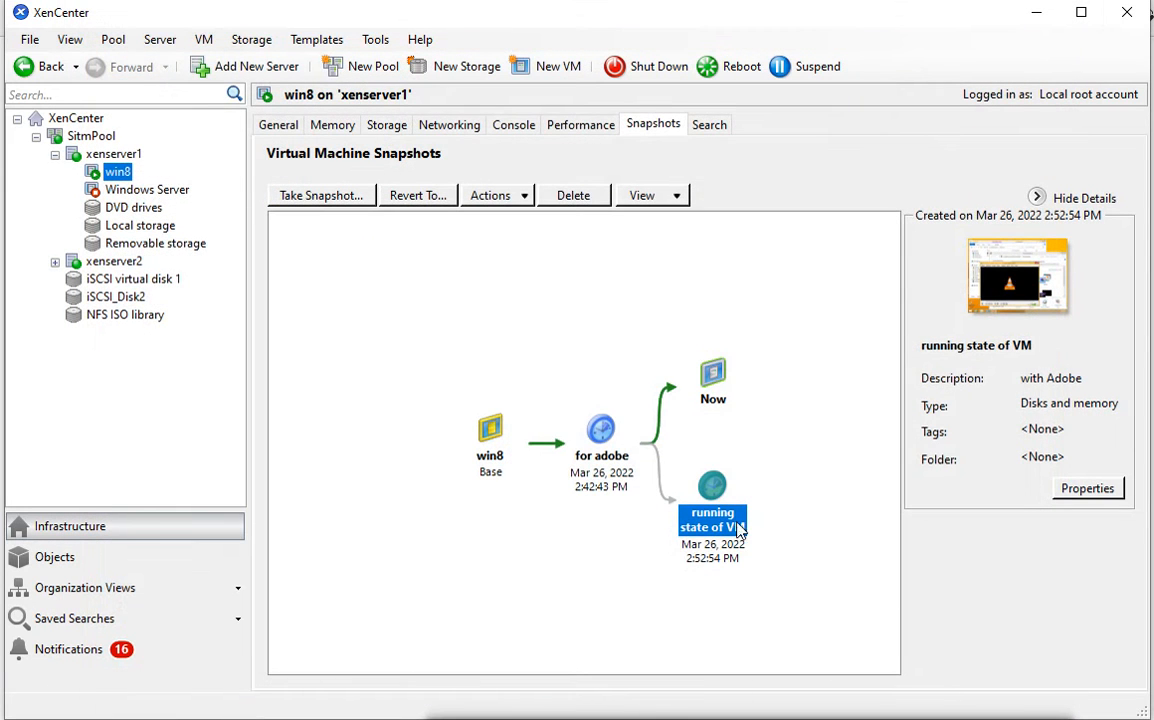
pyautogui.click(418, 197)
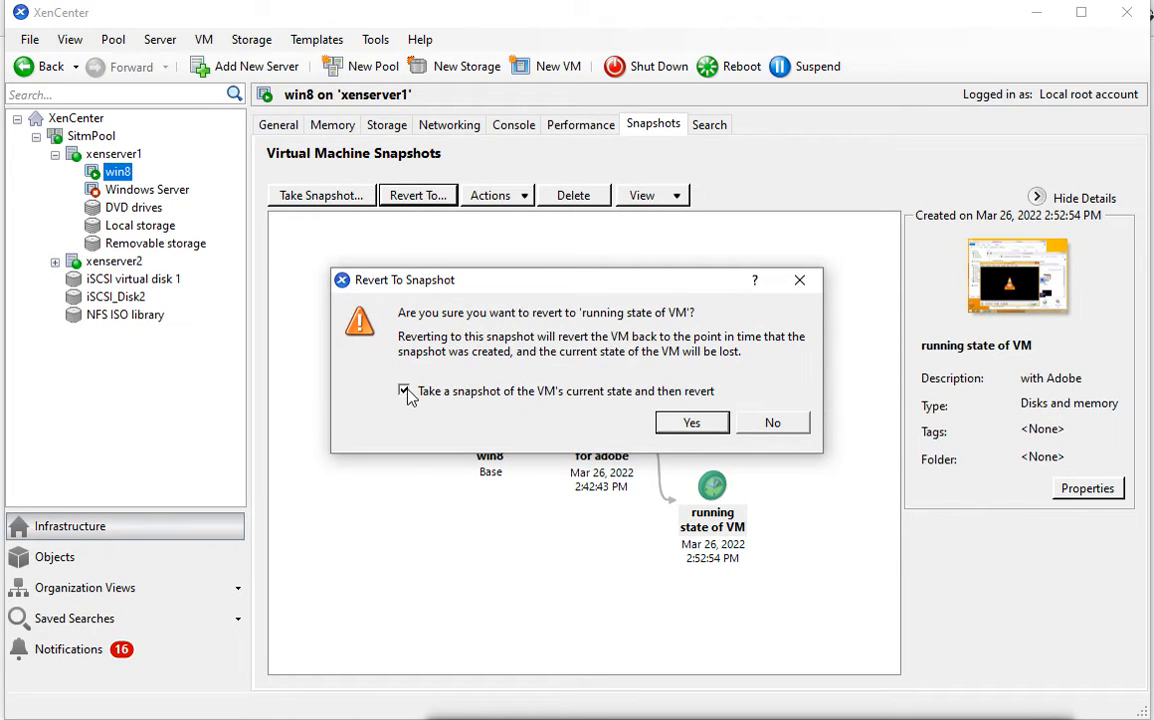
pyautogui.click(692, 422)
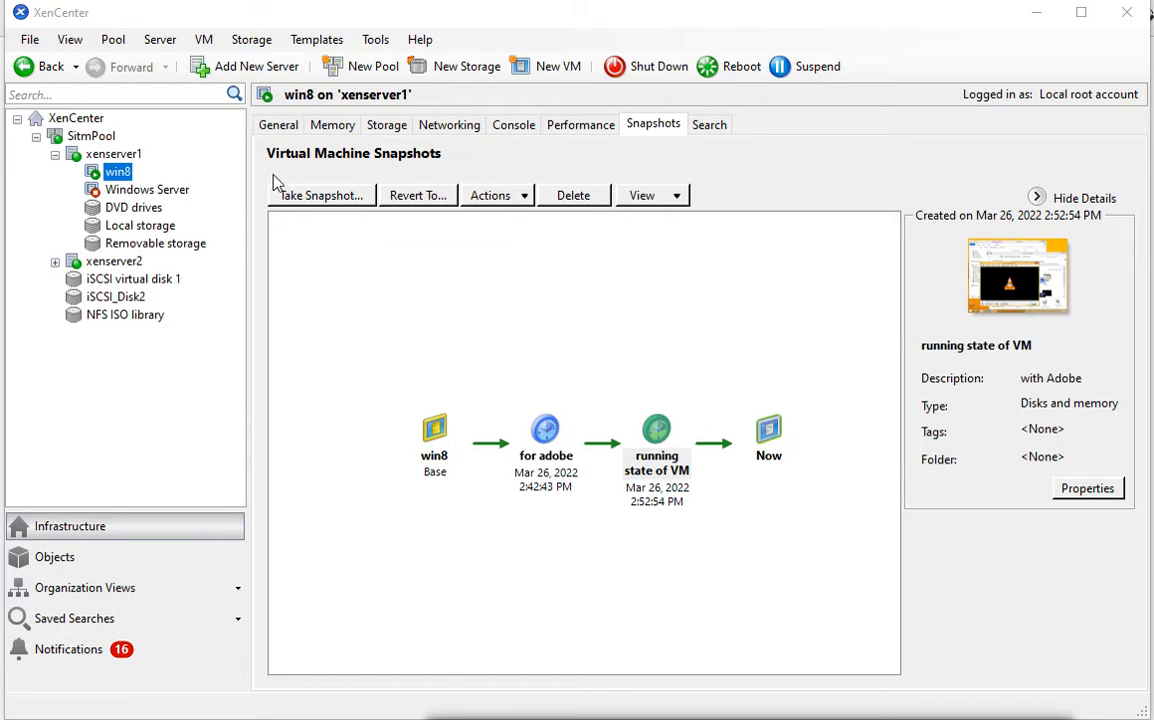
# Close the VLC media player, Personalization and Softwares windows in the win8 console and return to the VM's snapshots.
pyautogui.click(515, 126)
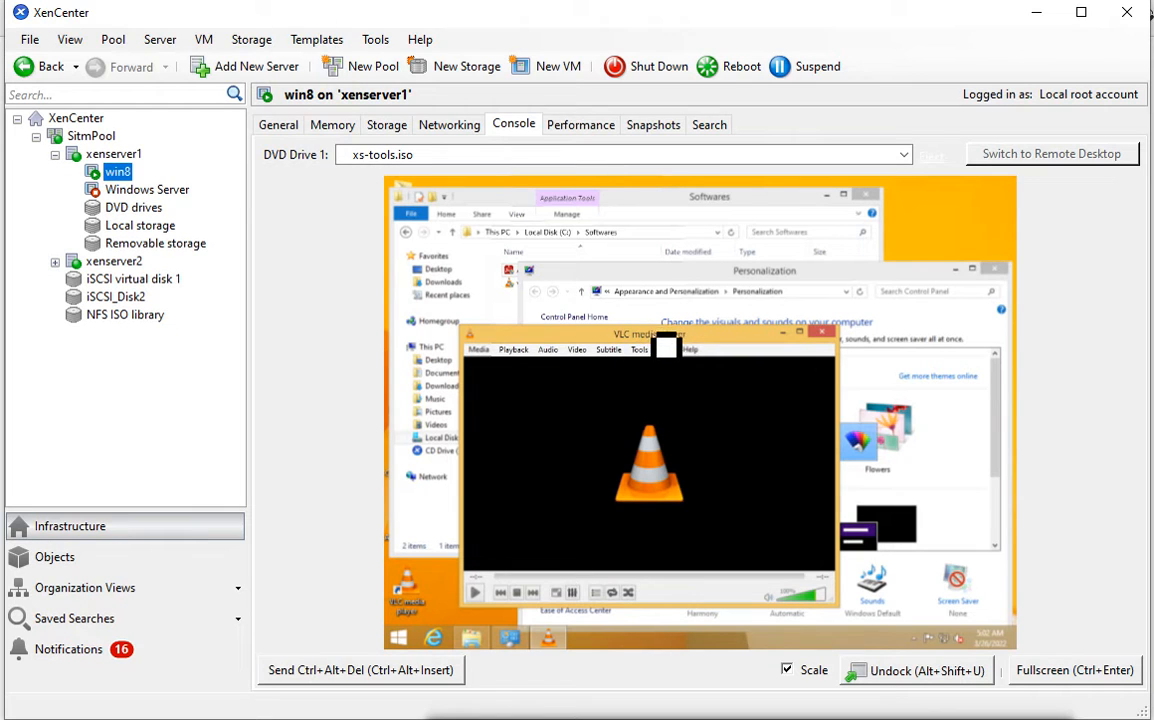
pyautogui.click(820, 333)
pyautogui.click(998, 270)
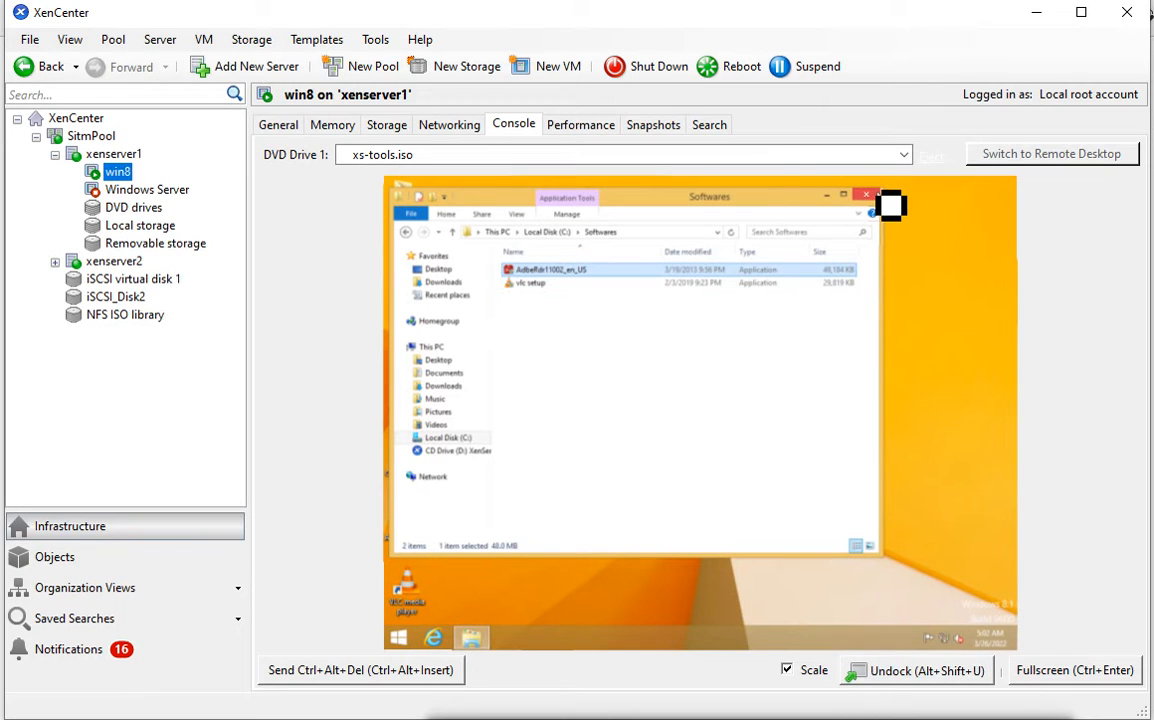
pyautogui.click(888, 204)
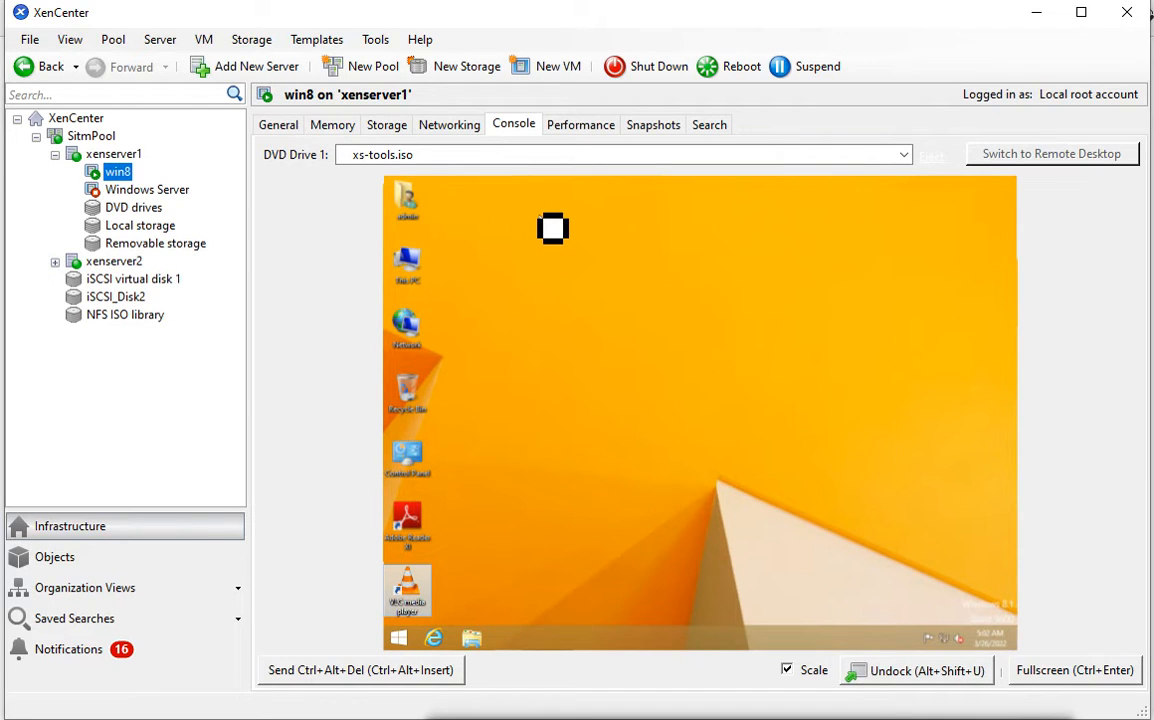
pyautogui.click(656, 124)
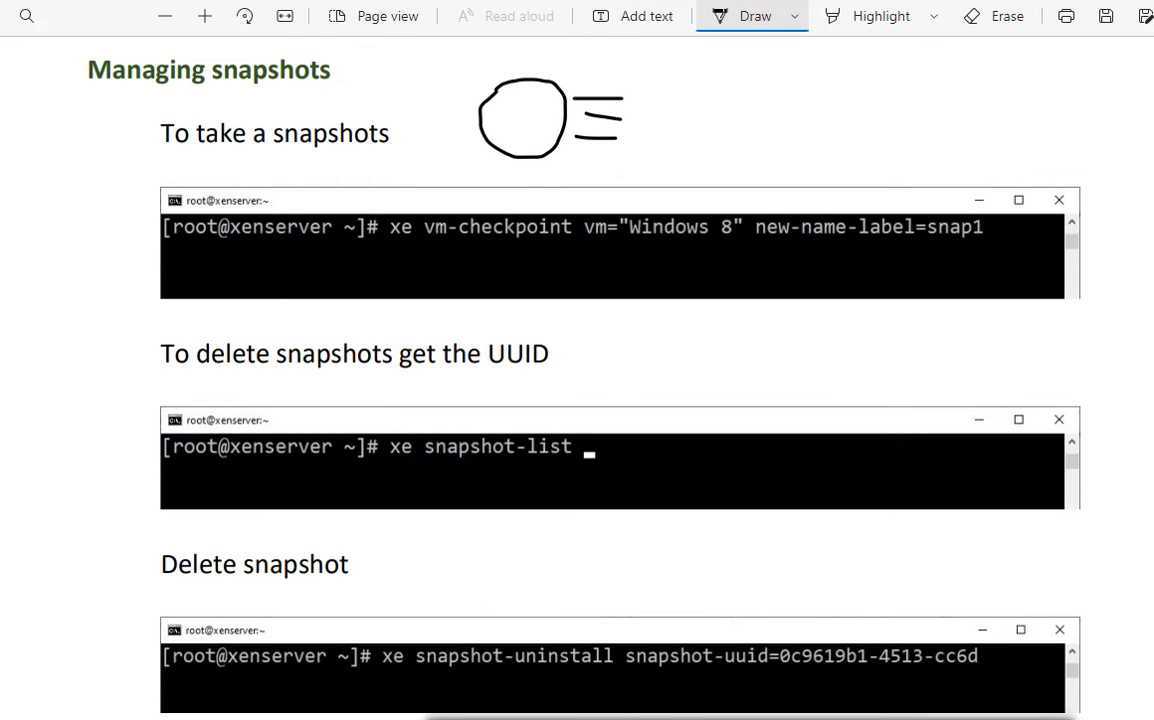
# Switch to the xenserver1 terminal and list the snapshots with xe snapshot-list.
pyautogui.hotkey('alt', 'Tab')
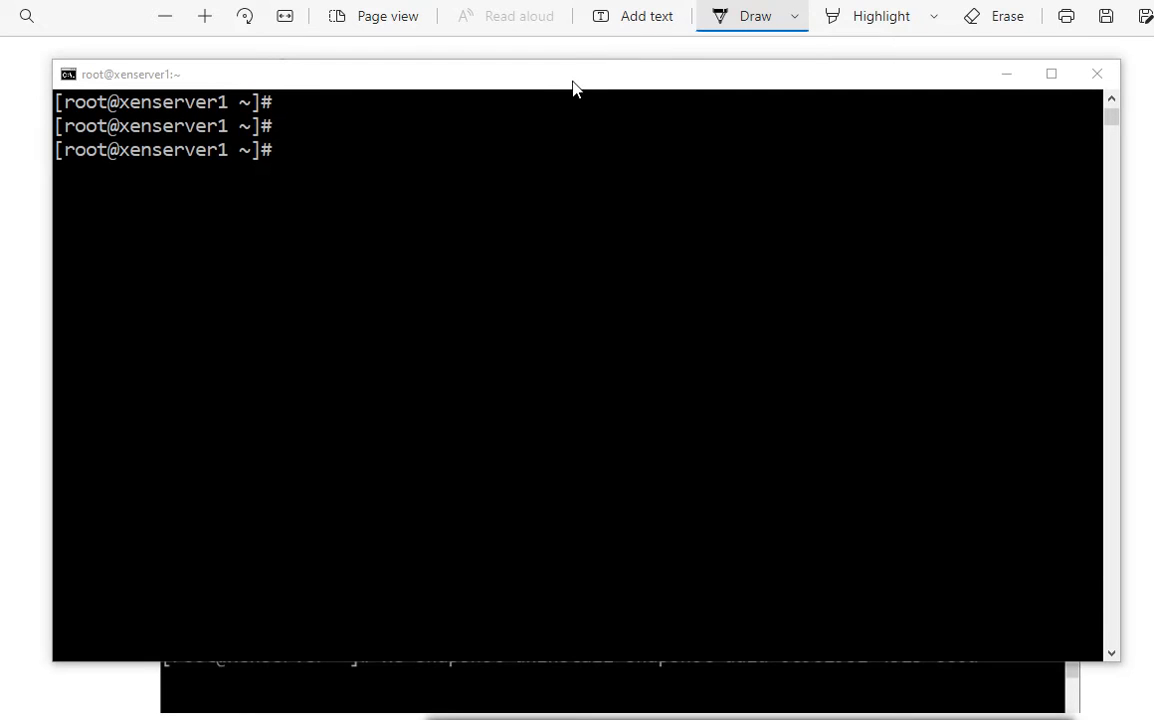
pyautogui.moveTo(573, 88); pyautogui.dragTo(582, 98)
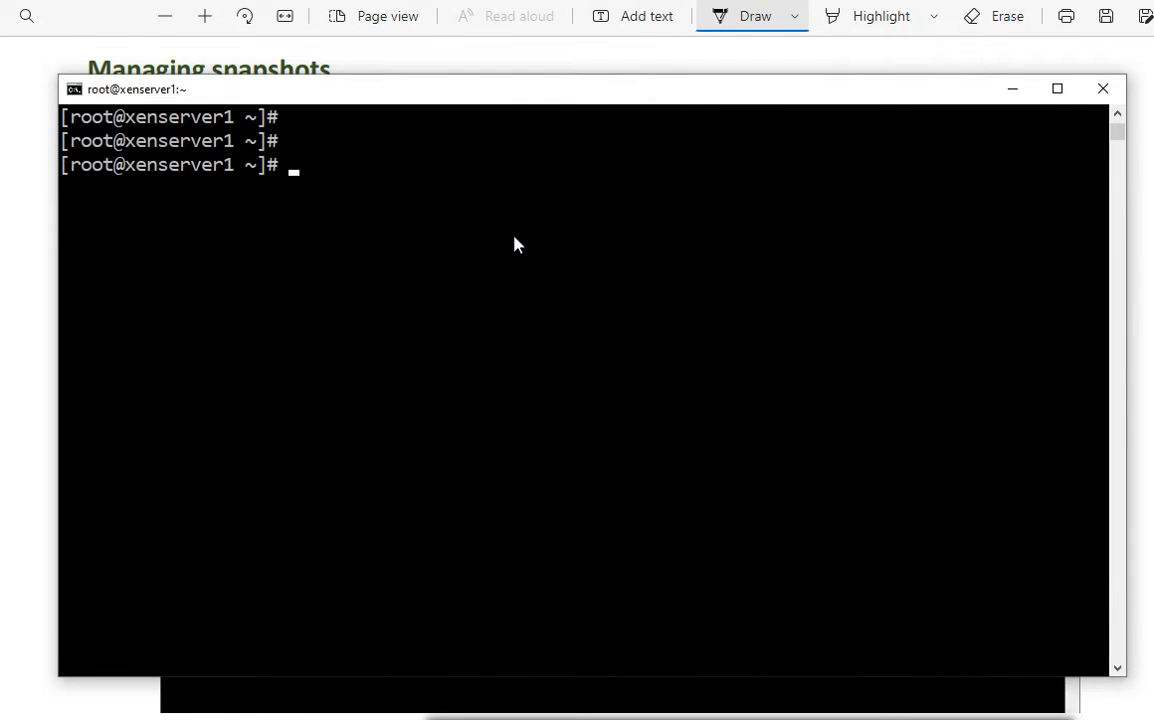
pyautogui.write('xe sn')
pyautogui.press('Tab')
pyautogui.write('lis')
pyautogui.press('Tab')
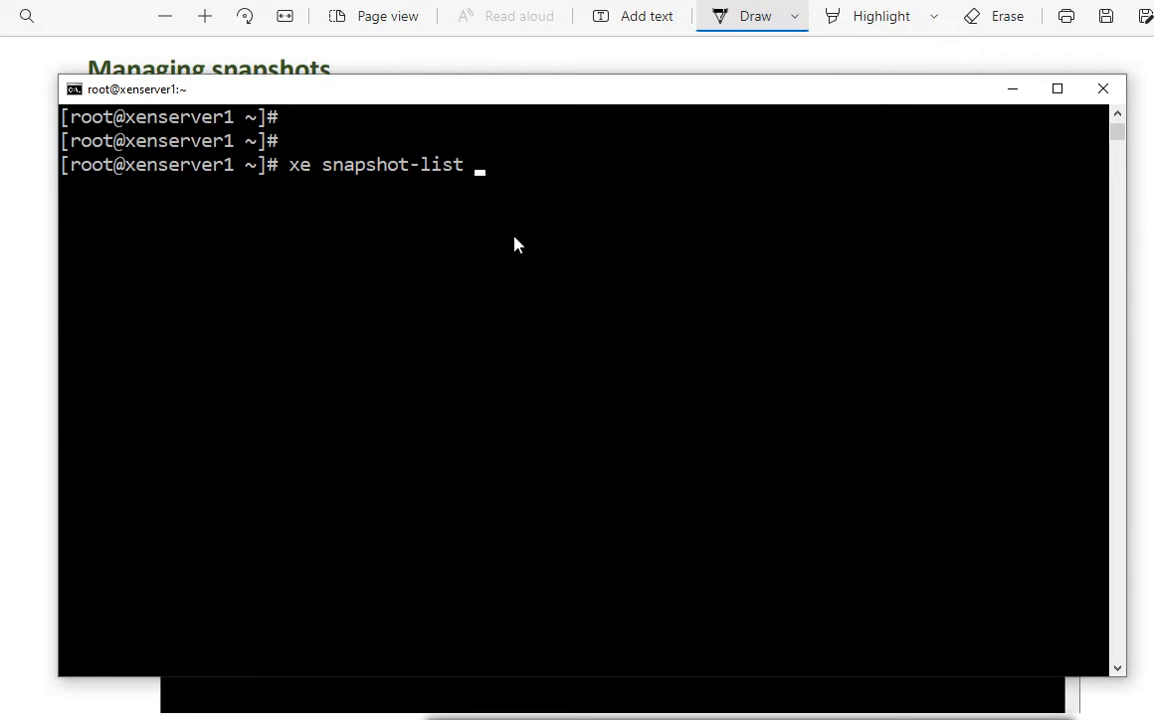
pyautogui.press('Return')
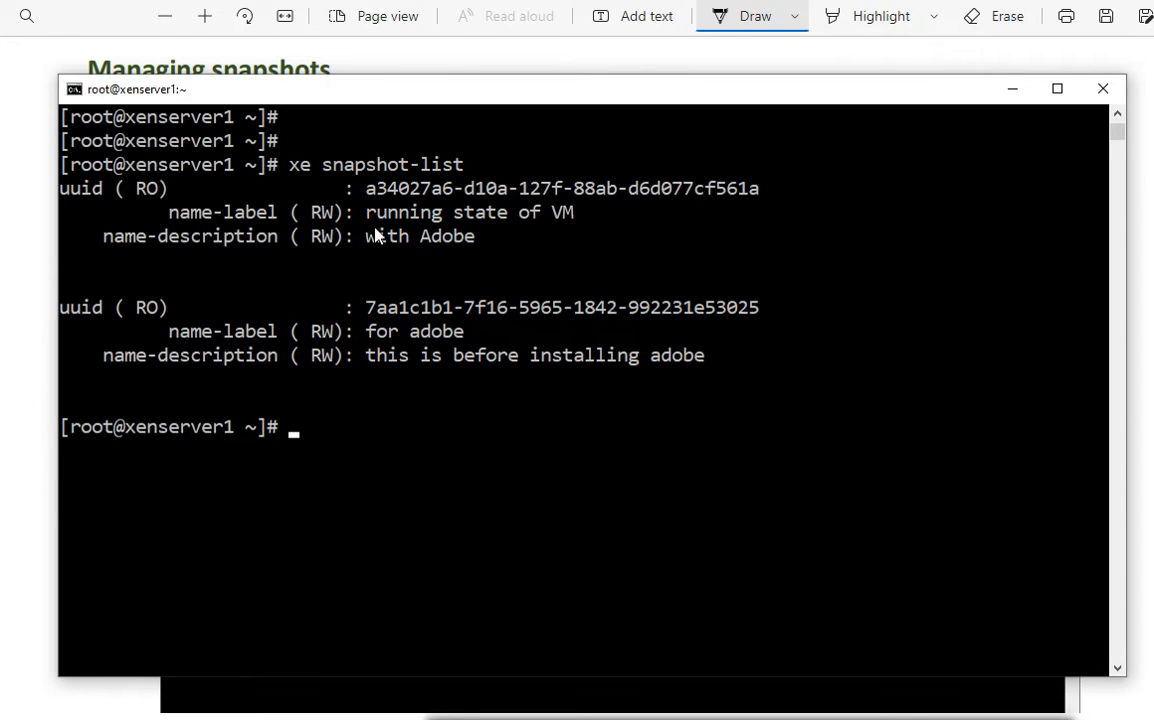
# Examine the name labels and descriptions of the snapshots in the terminal listing.
pyautogui.moveTo(372, 214); pyautogui.dragTo(574, 216)
pyautogui.moveTo(376, 238); pyautogui.dragTo(456, 244)
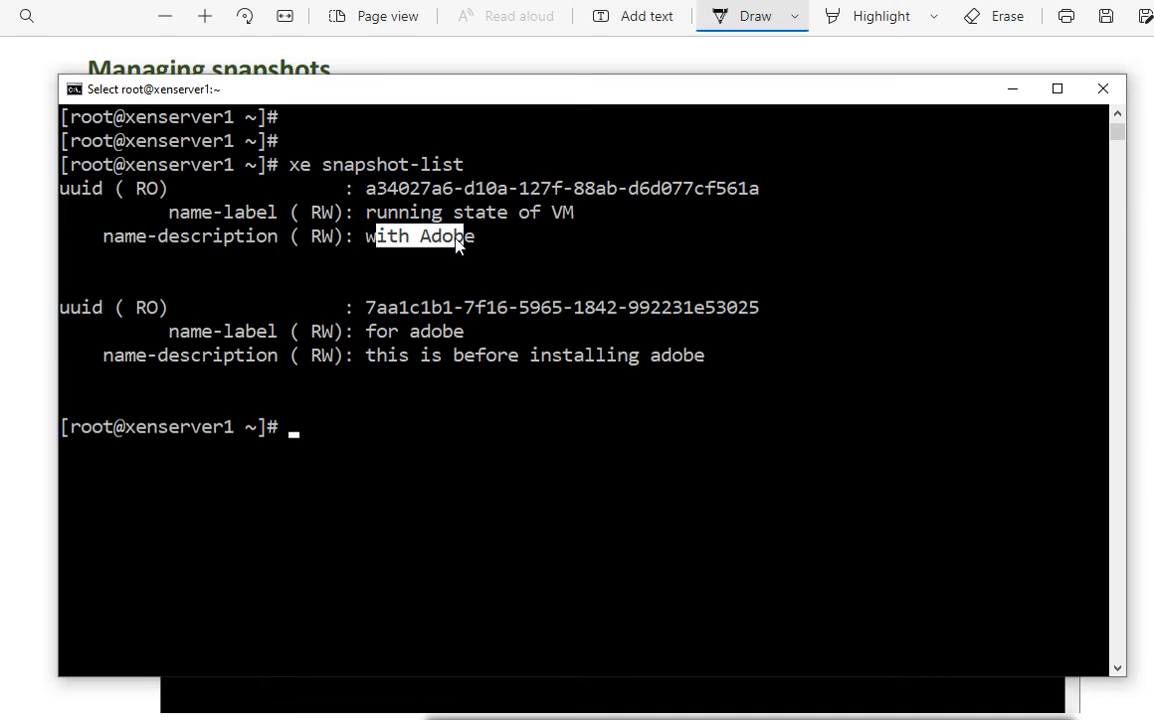
pyautogui.click(370, 335)
pyautogui.moveTo(370, 335); pyautogui.dragTo(467, 333)
pyautogui.moveTo(379, 357); pyautogui.dragTo(708, 368)
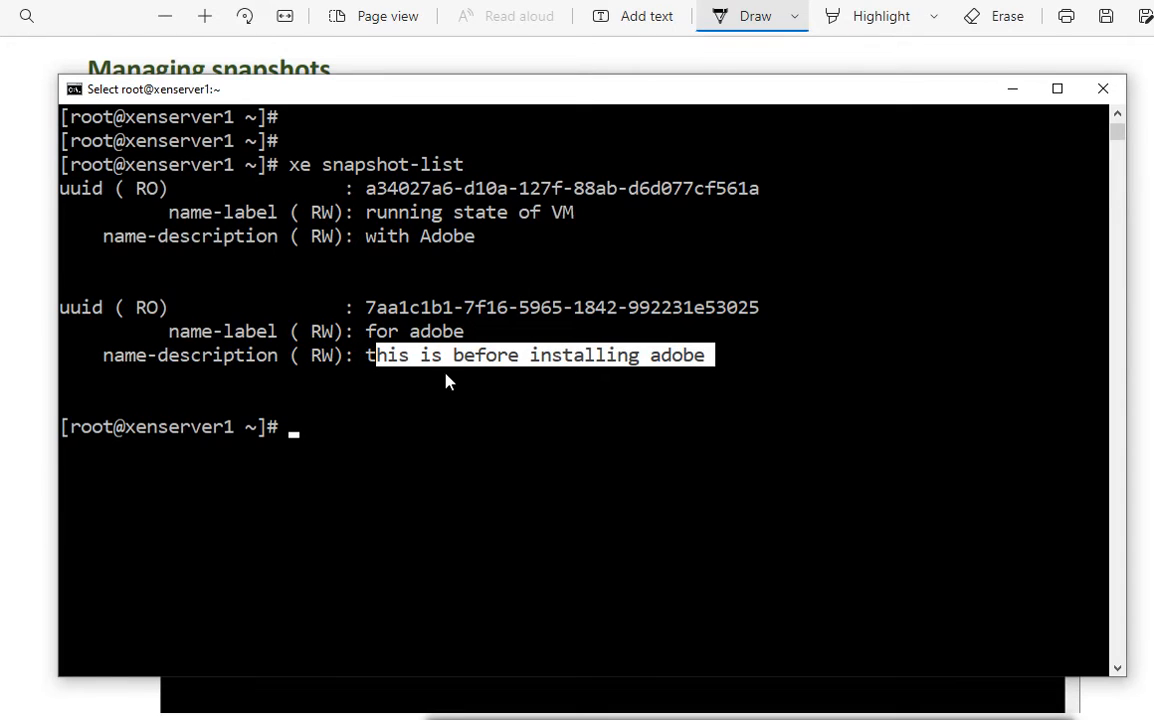
# Try to take a checkpoint of win8 with the command xe vm-checkpoint vm=win8 name-label=snap3.
pyautogui.write('xe ')
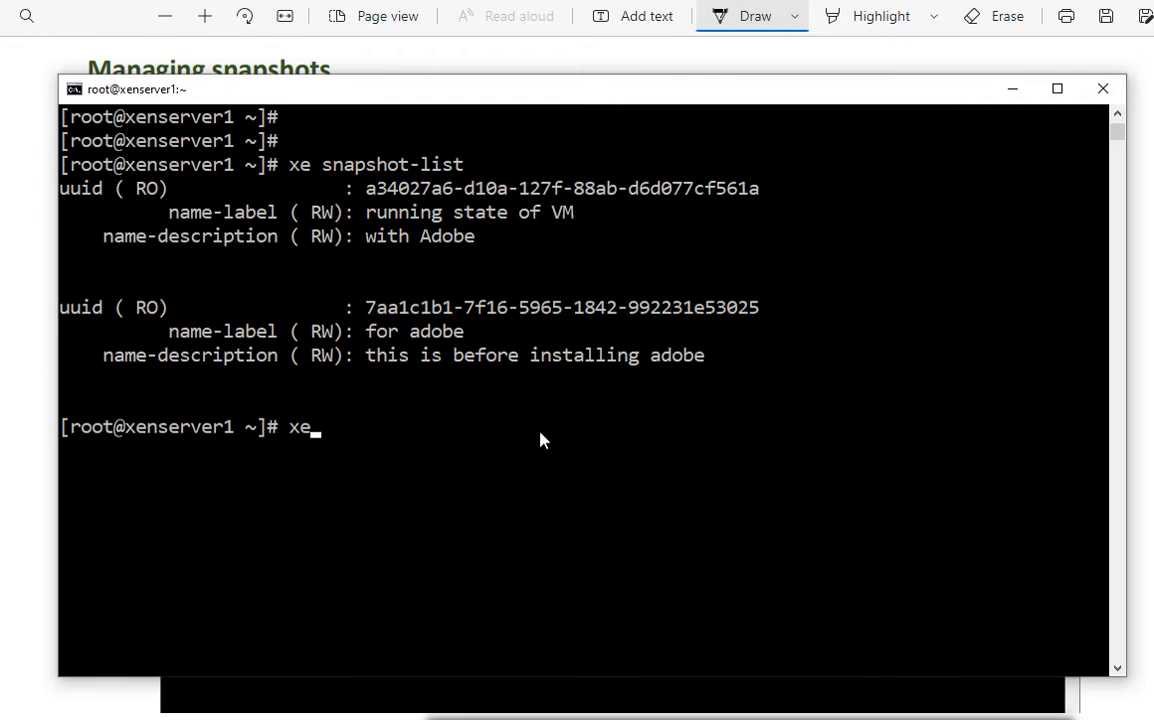
pyautogui.write('vm-checkpoint')
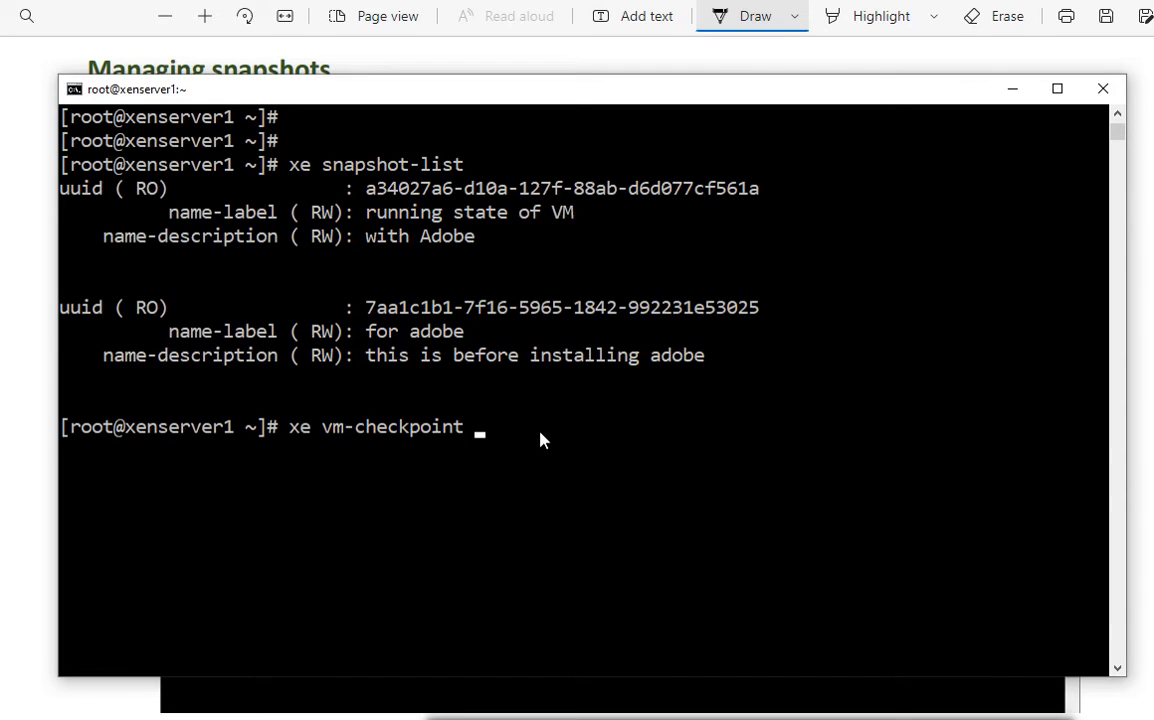
pyautogui.write('vm=win8 name-')
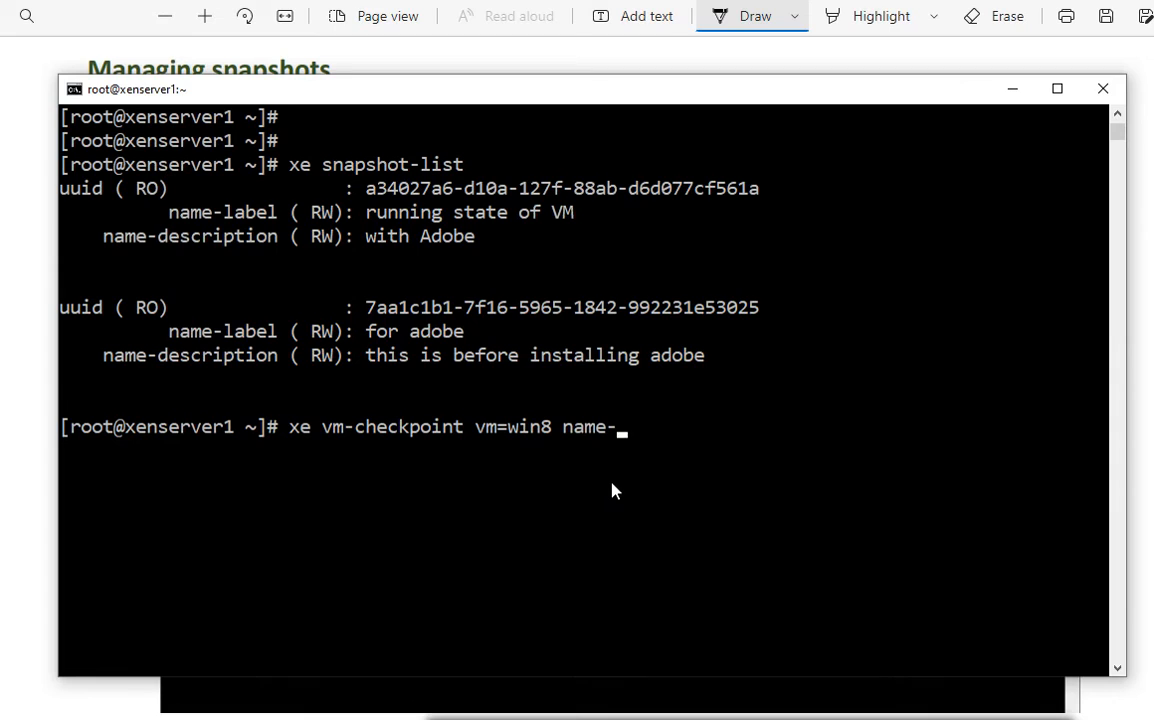
pyautogui.write('label=')
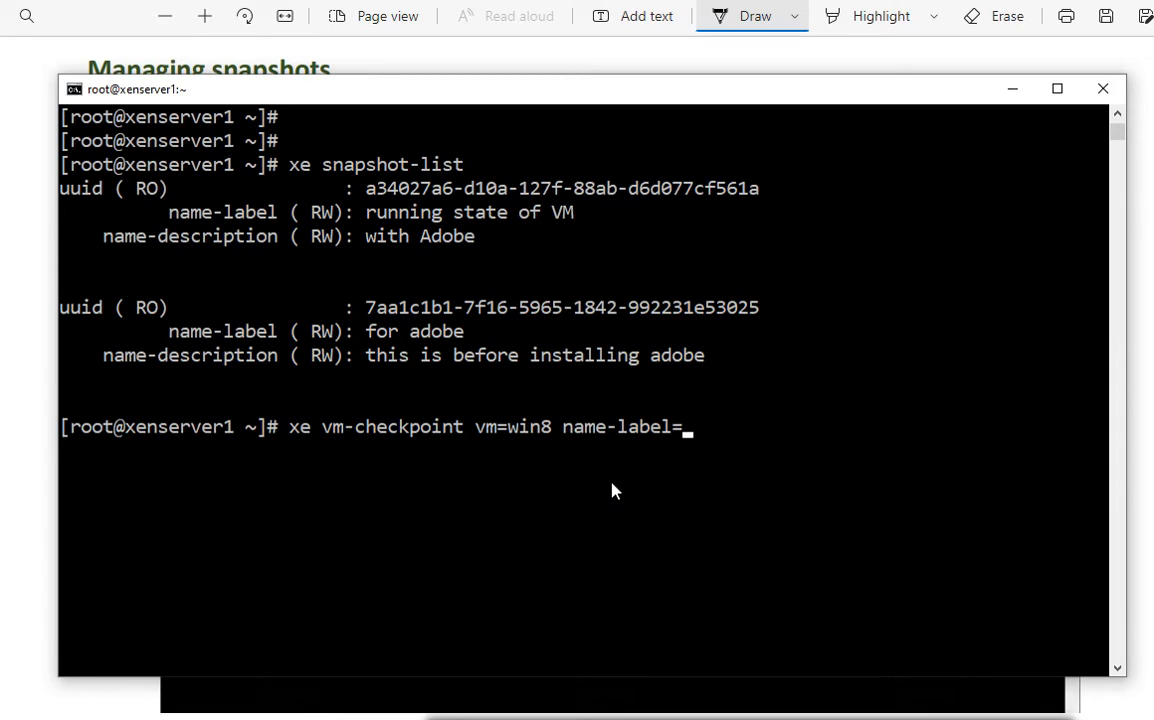
pyautogui.moveTo(197, 340); pyautogui.dragTo(296, 346)
pyautogui.moveTo(367, 333); pyautogui.dragTo(466, 338)
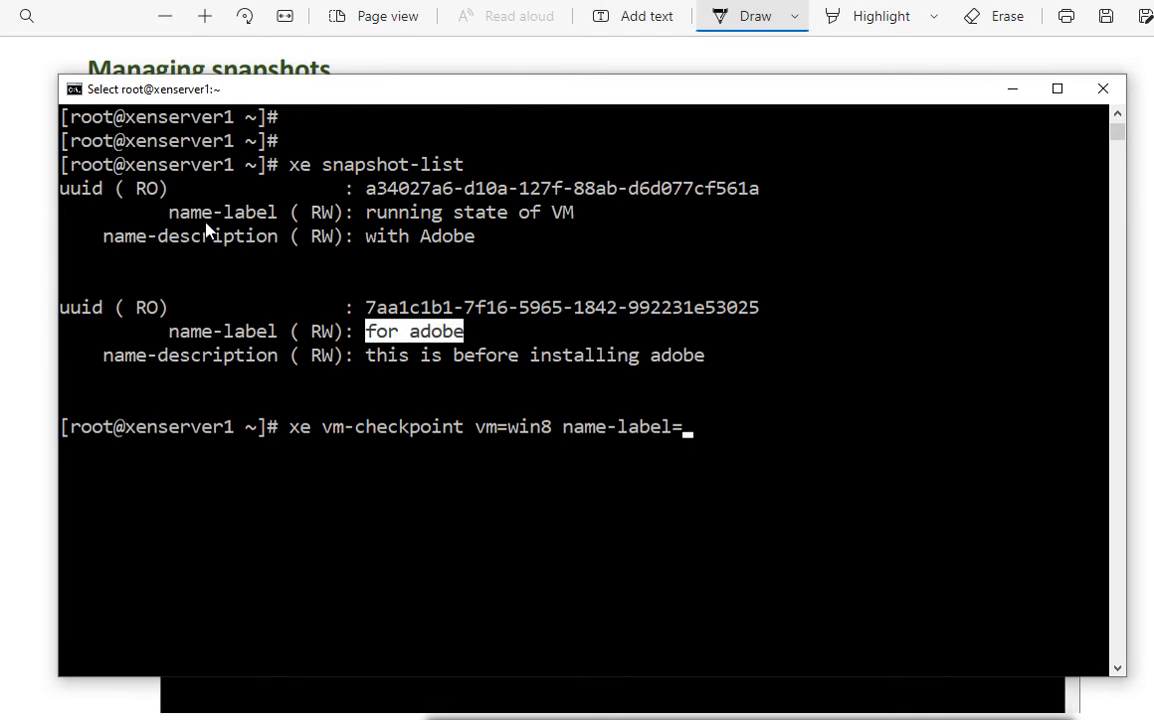
pyautogui.moveTo(191, 214); pyautogui.dragTo(546, 234)
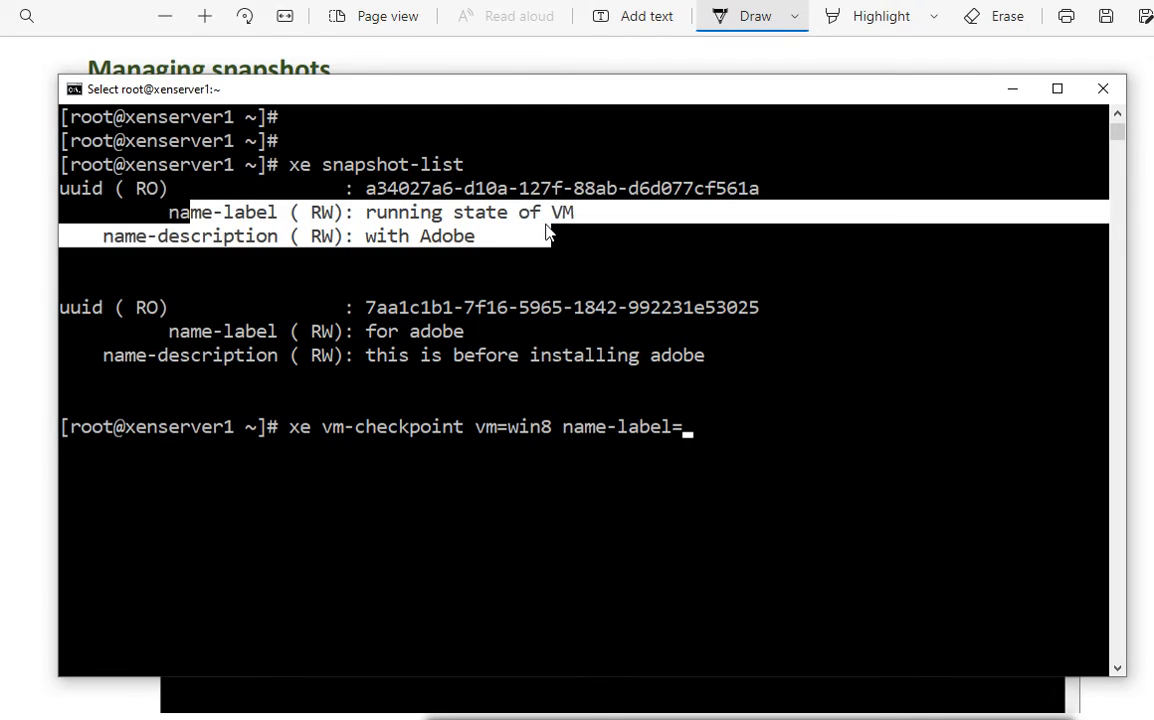
pyautogui.click(742, 428)
pyautogui.write('snap3')
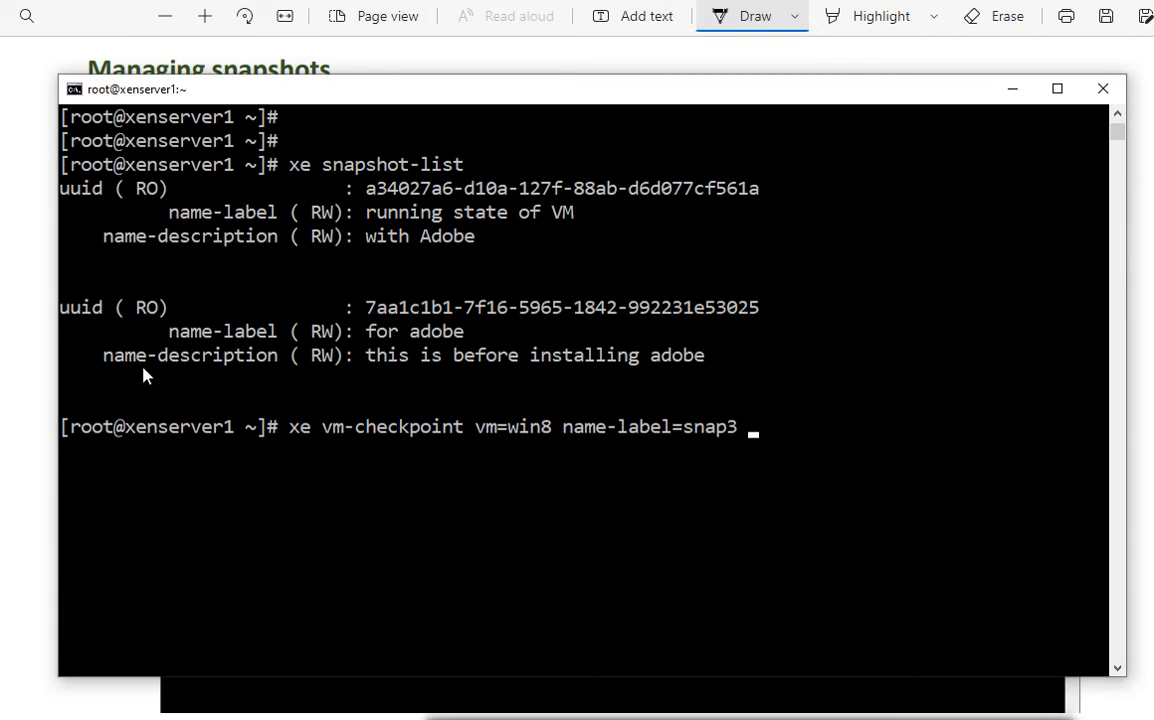
pyautogui.write(' name-description=')
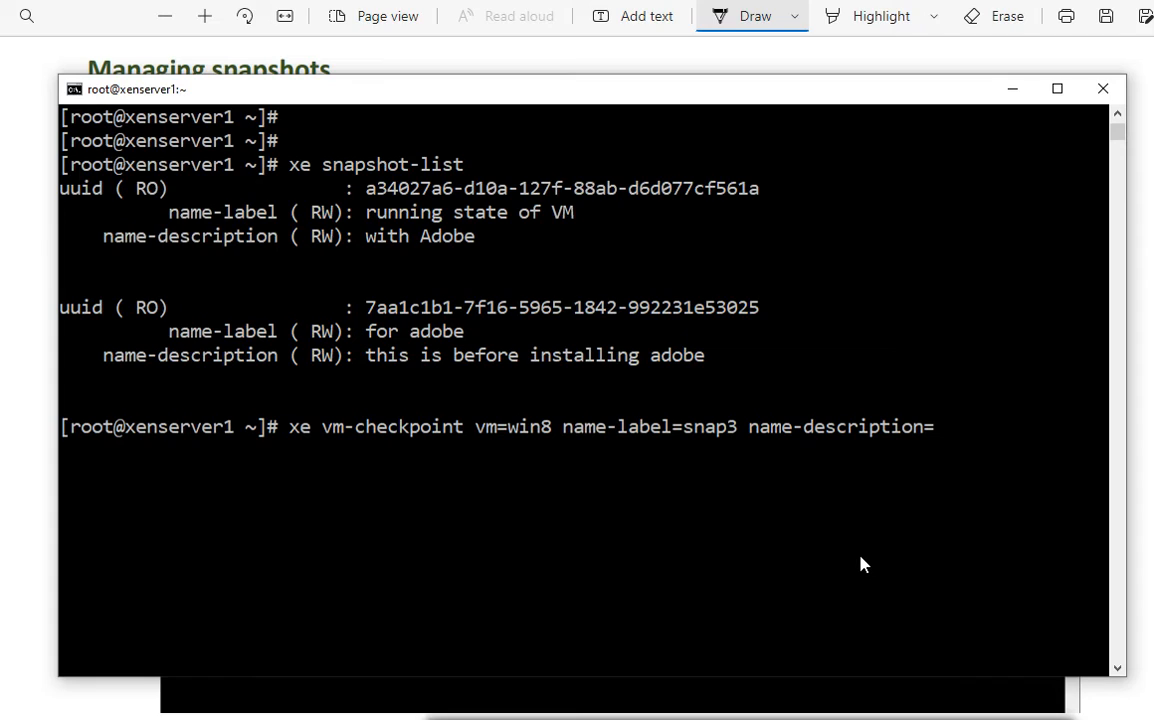
pyautogui.press('BackSpace')
pyautogui.press('BackSpace')
pyautogui.press('BackSpace')
pyautogui.press('BackSpace')
pyautogui.press('BackSpace')
pyautogui.press('BackSpace')
pyautogui.press('BackSpace')
pyautogui.press('BackSpace')
pyautogui.press('BackSpace')
pyautogui.press('BackSpace')
pyautogui.press('BackSpace')
pyautogui.press('BackSpace')
pyautogui.press('BackSpace')
pyautogui.press('BackSpace')
pyautogui.press('BackSpace')
pyautogui.press('BackSpace')
pyautogui.press('BackSpace')
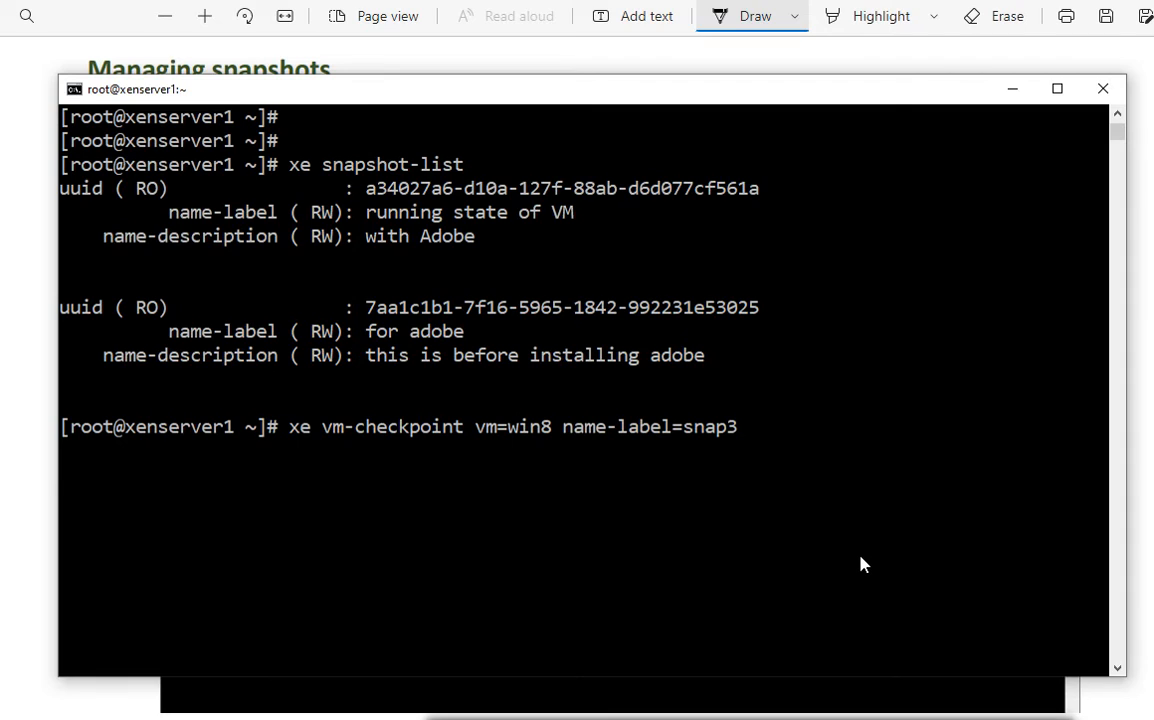
pyautogui.press('Return')
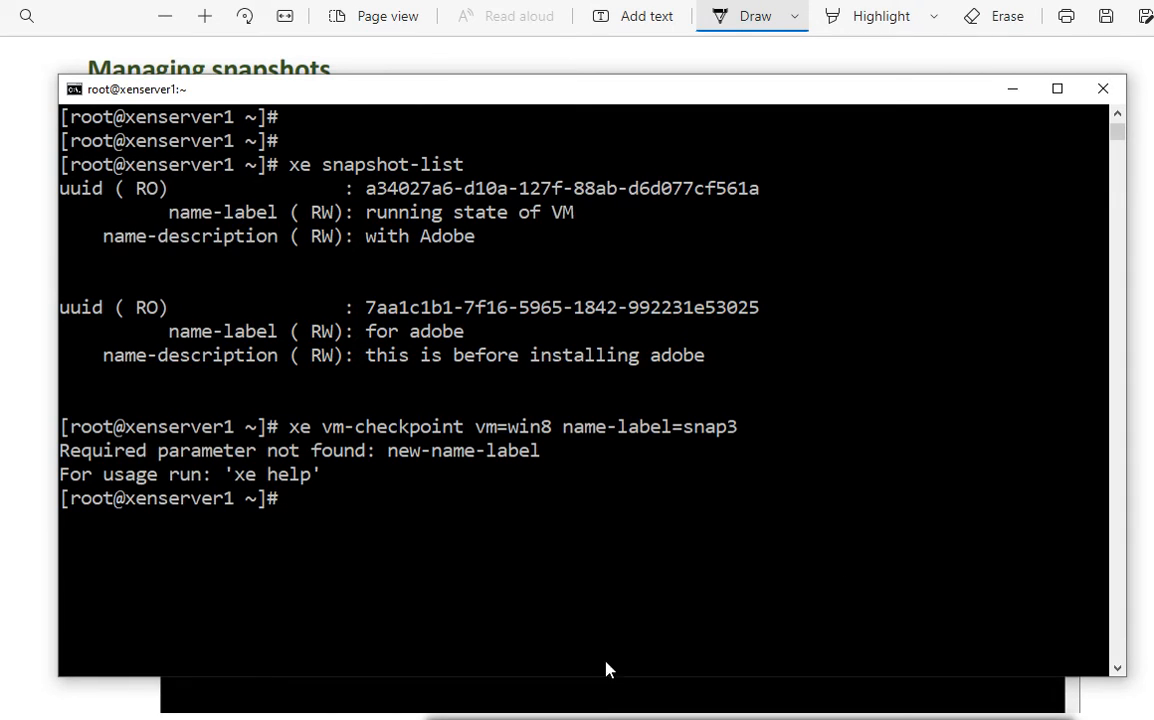
# Correct the checkpoint command's label parameter and run it as xe vm-checkpoint vm=win8 new-name-label=snap3.
pyautogui.click(687, 480)
pyautogui.moveTo(565, 428); pyautogui.dragTo(671, 432)
pyautogui.moveTo(390, 451); pyautogui.dragTo(668, 440)
pyautogui.moveTo(478, 428); pyautogui.dragTo(782, 440)
pyautogui.click(665, 472)
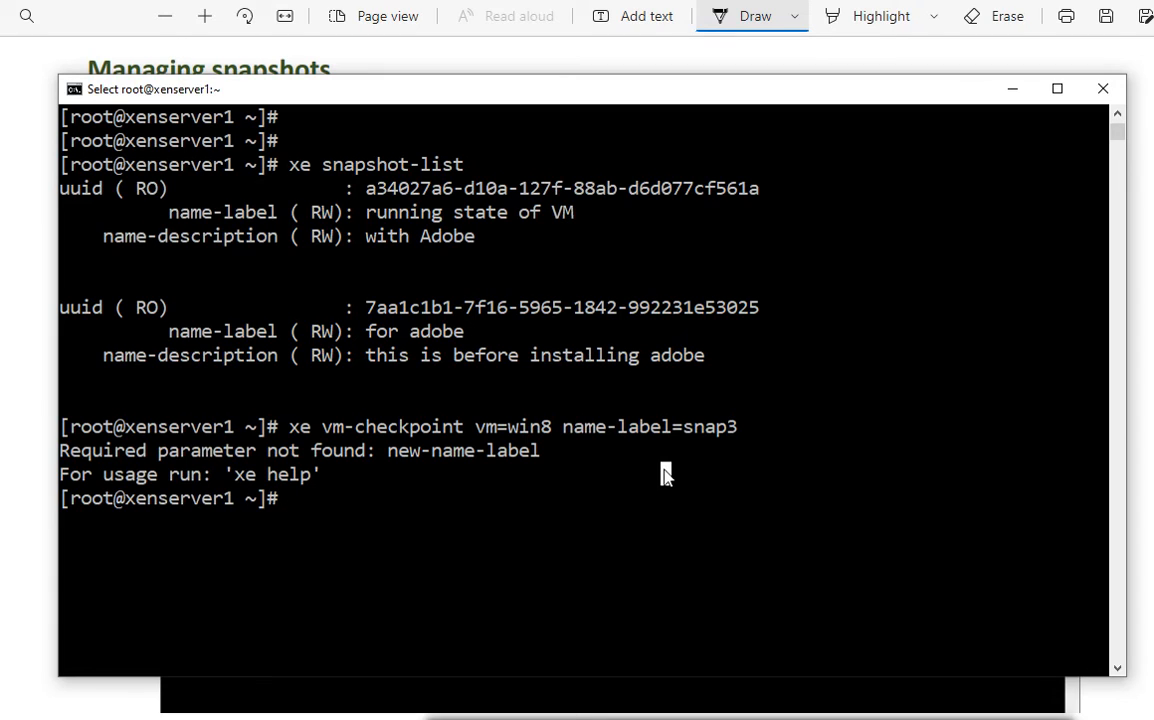
pyautogui.press('Up')
pyautogui.press('BackSpace')
pyautogui.press('BackSpace')
pyautogui.press('BackSpace')
pyautogui.press('BackSpace')
pyautogui.press('BackSpace')
pyautogui.press('BackSpace')
pyautogui.press('BackSpace')
pyautogui.press('BackSpace')
pyautogui.press('BackSpace')
pyautogui.press('BackSpace')
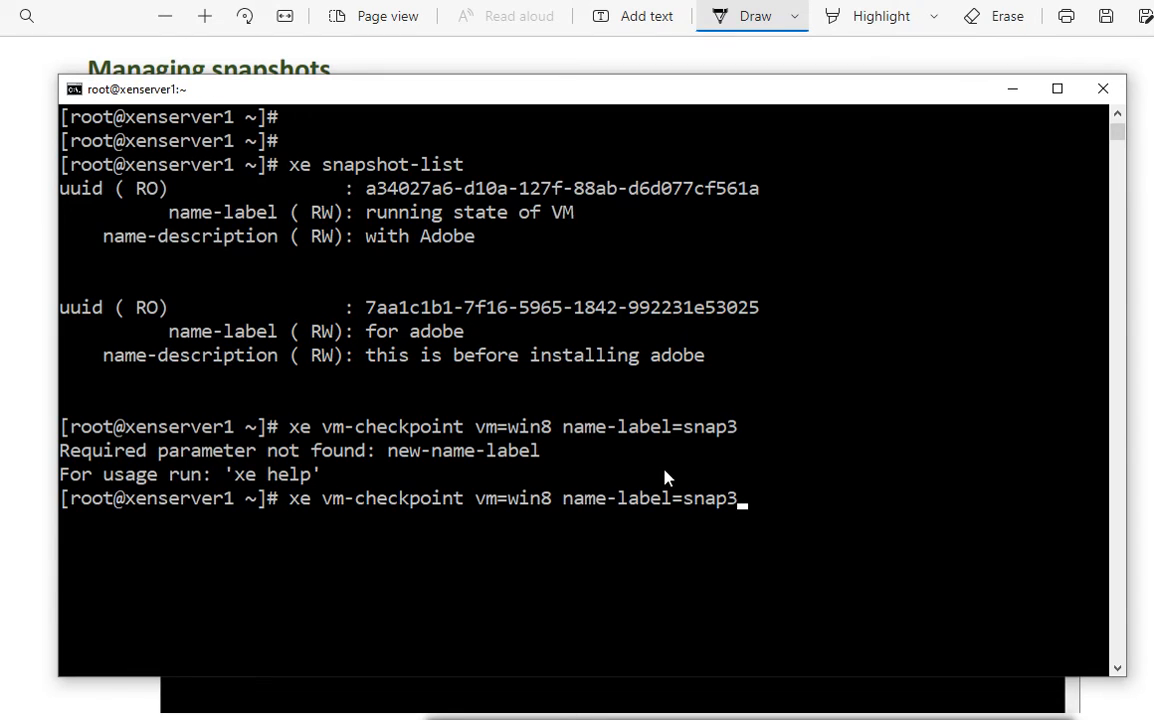
pyautogui.press('BackSpace')
pyautogui.press('BackSpace')
pyautogui.press('BackSpace')
pyautogui.press('BackSpace')
pyautogui.press('BackSpace')
pyautogui.press('BackSpace')
pyautogui.press('BackSpace')
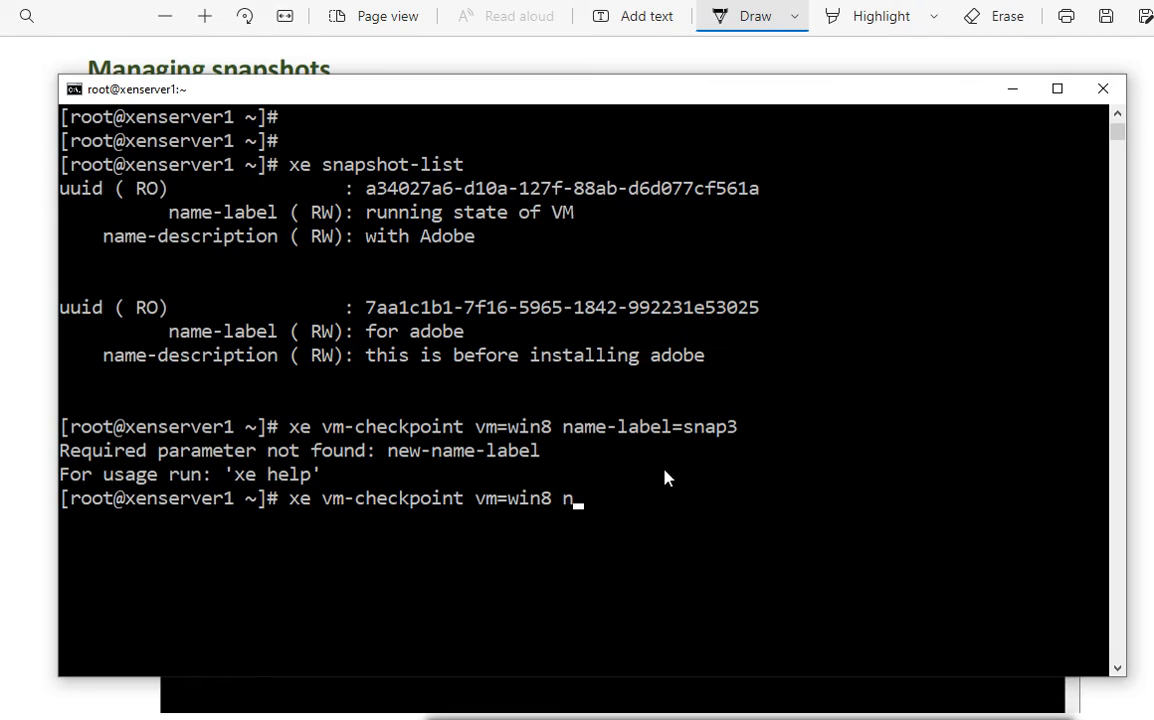
pyautogui.write('new-name-label=')
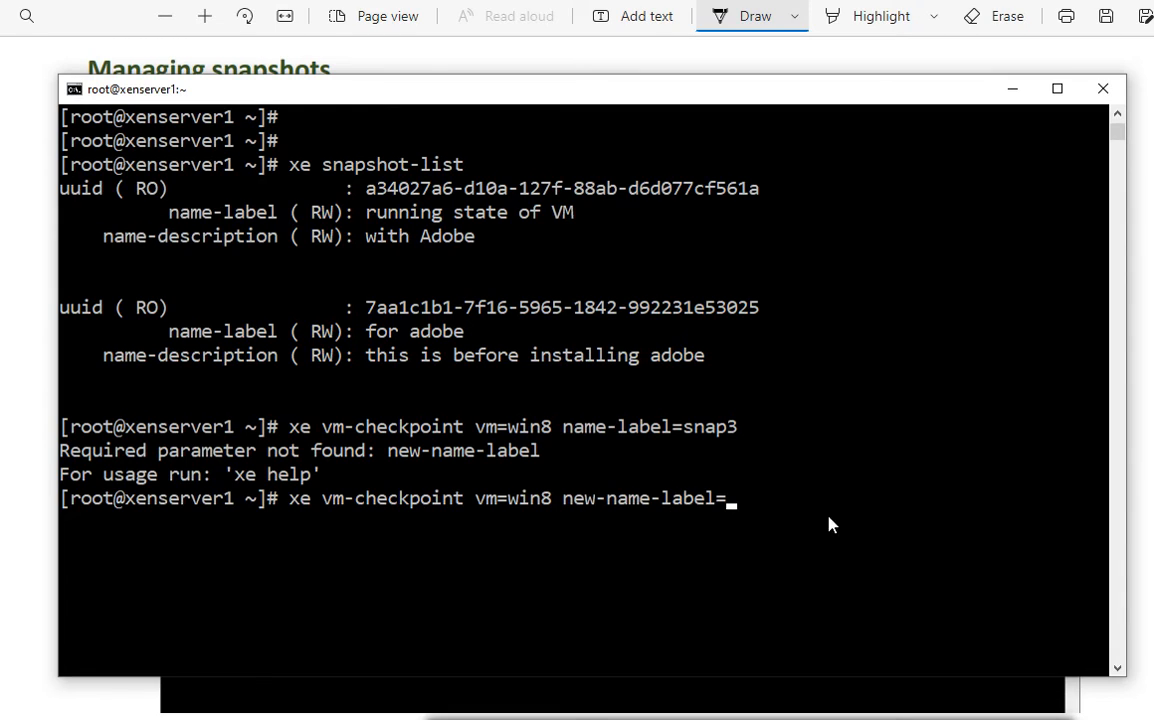
pyautogui.write('sm')
pyautogui.press('BackSpace')
pyautogui.write('nap3')
pyautogui.press('Return')
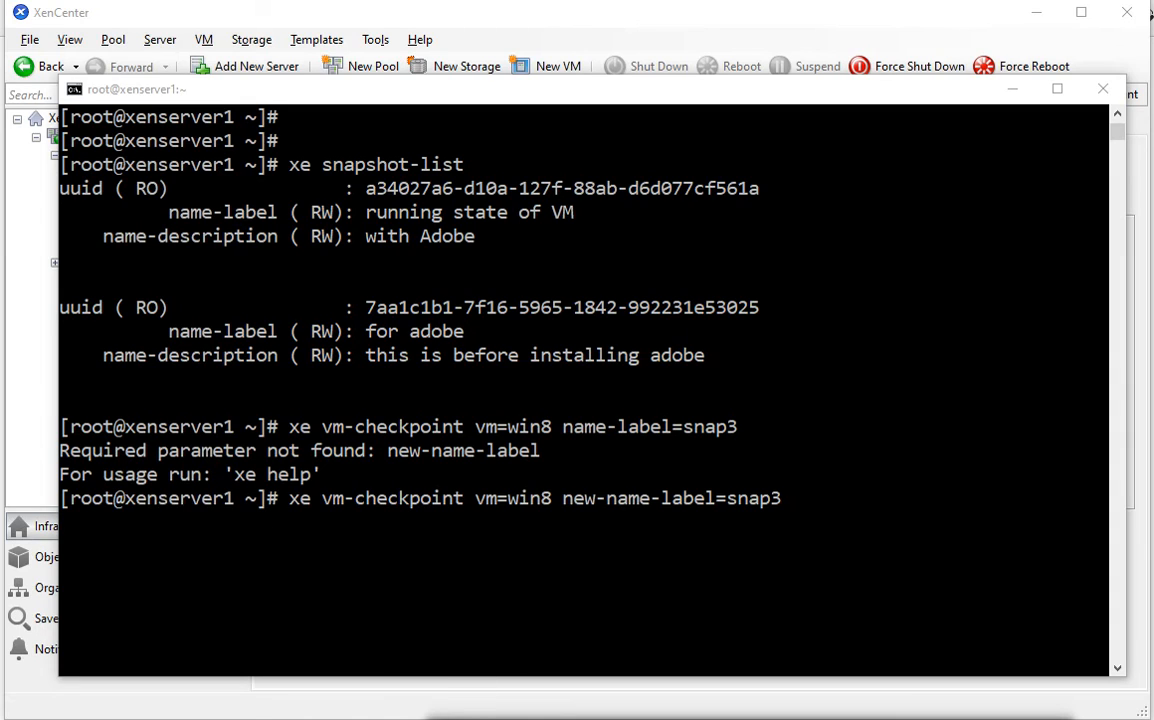
pyautogui.press('Return')
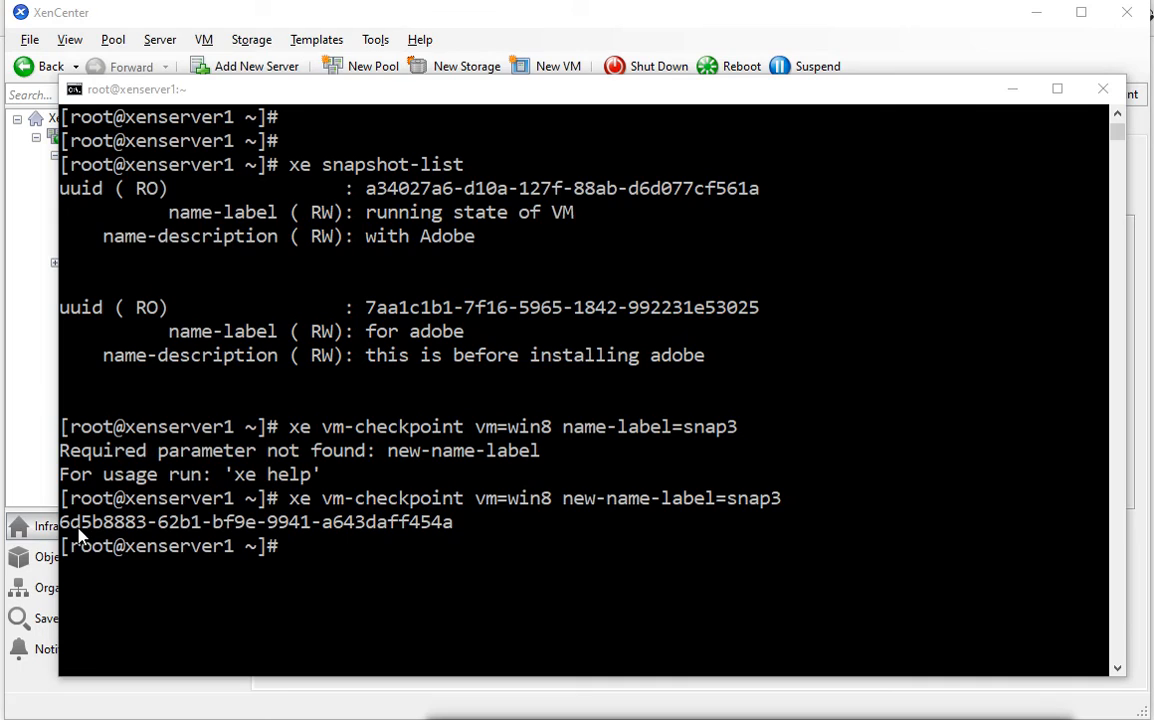
# Switch to XenCenter and view the details of the snap3 snapshot of win8.
pyautogui.moveTo(113, 525); pyautogui.dragTo(435, 537)
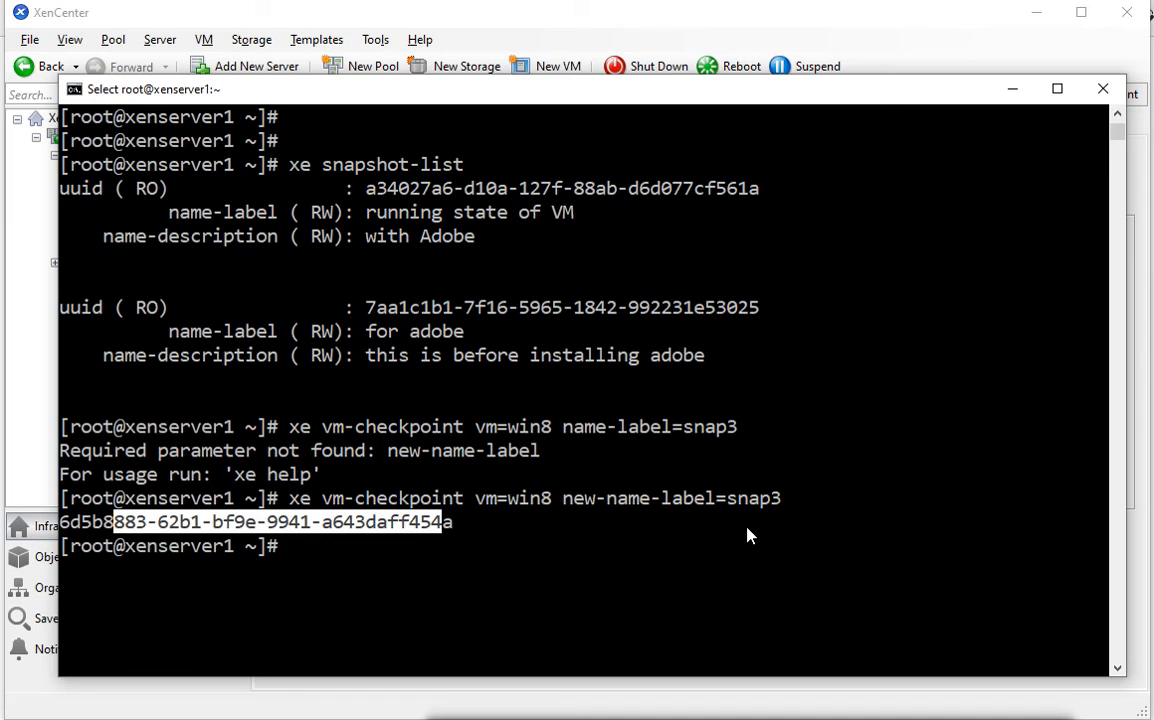
pyautogui.click(318, 700)
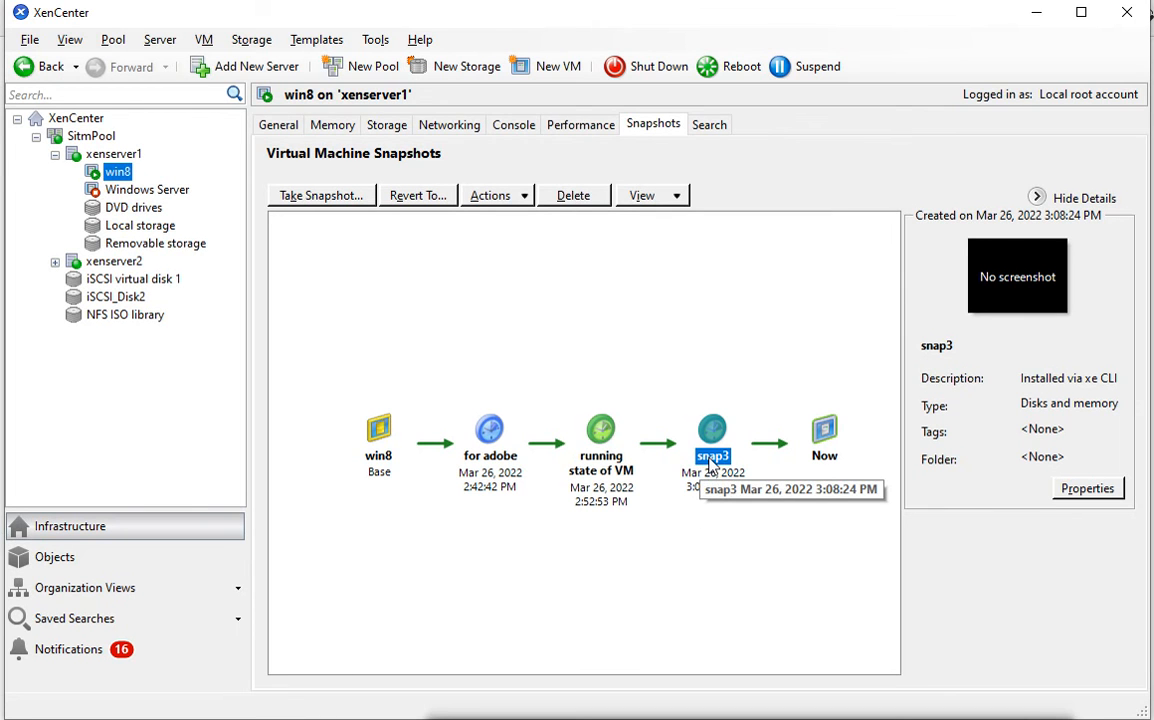
pyautogui.click(690, 537)
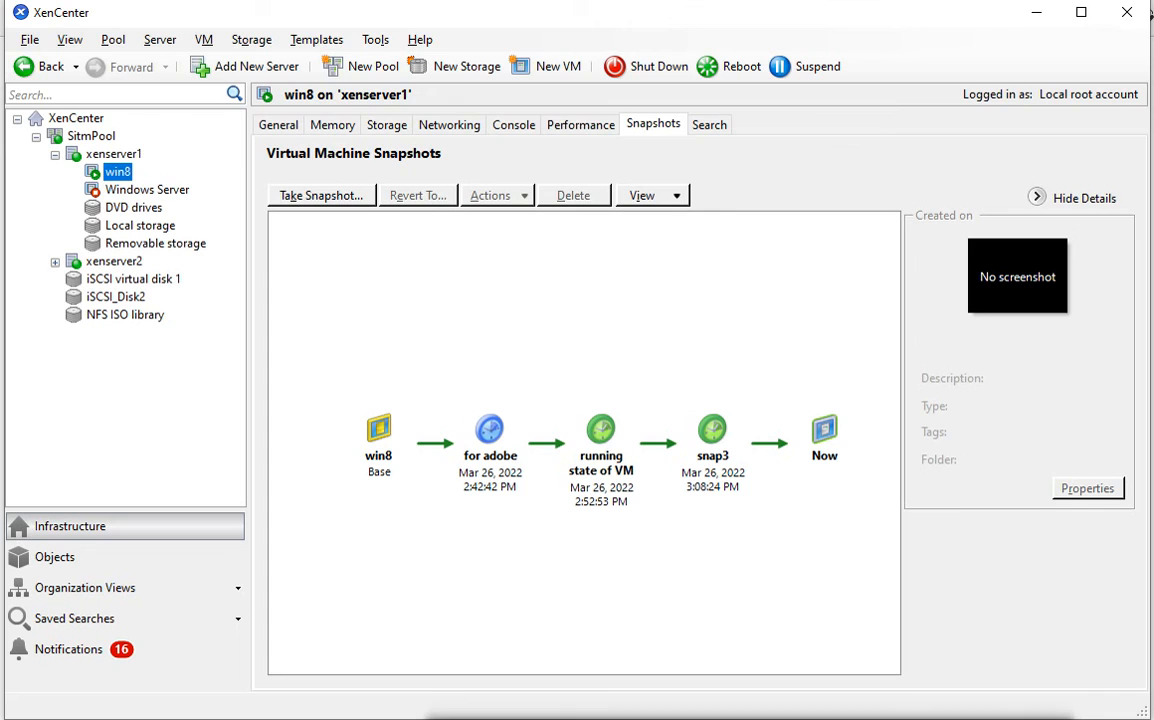
# Switch back to the xenserver1 terminal and list the snapshots again with xe snapshot-list.
pyautogui.hotkey('alt', 'Tab')
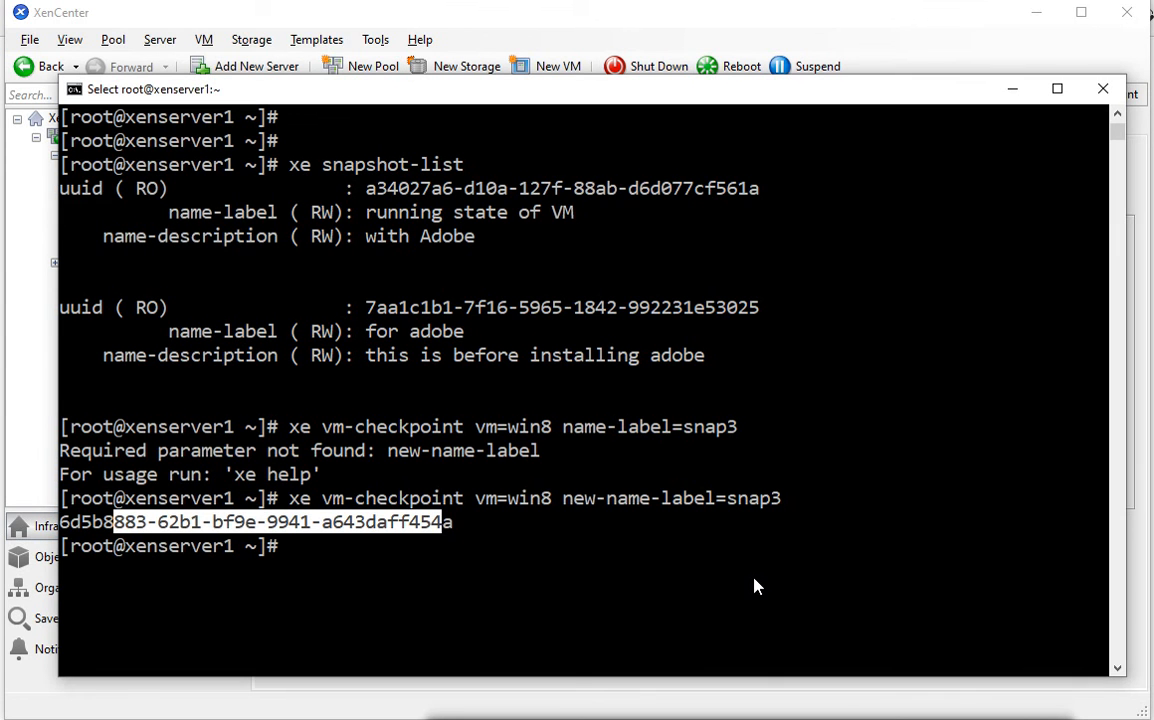
pyautogui.write('xe sna')
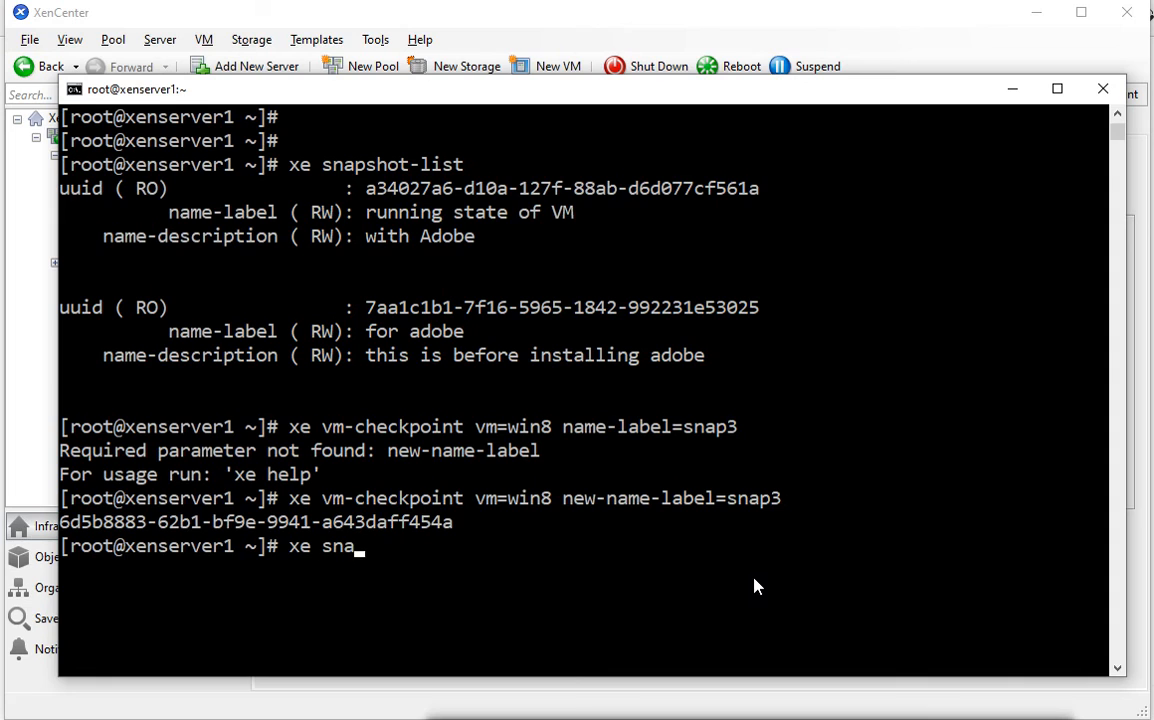
pyautogui.press('Tab')
pyautogui.write('li')
pyautogui.press('Tab')
pyautogui.press('Return')
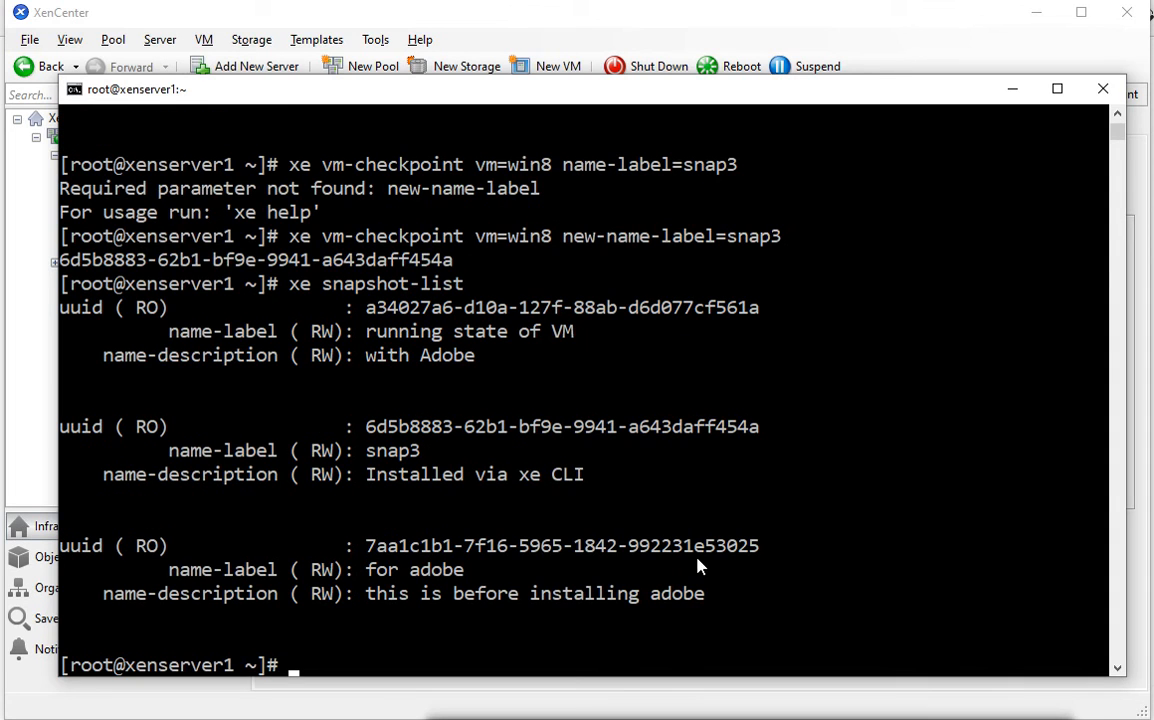
# Examine snap3's name label and description in the listing, and compare them with its details in XenCenter.
pyautogui.moveTo(378, 318); pyautogui.dragTo(732, 597)
pyautogui.click(534, 569)
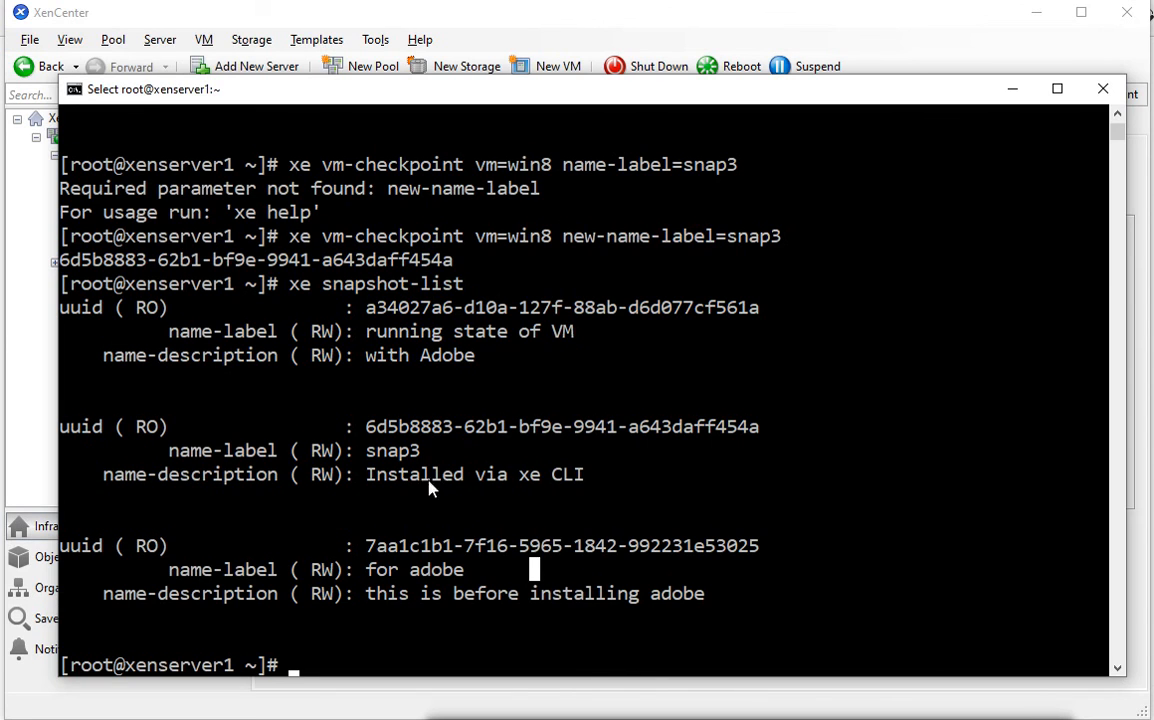
pyautogui.moveTo(366, 451); pyautogui.dragTo(463, 456)
pyautogui.moveTo(370, 485); pyautogui.dragTo(598, 485)
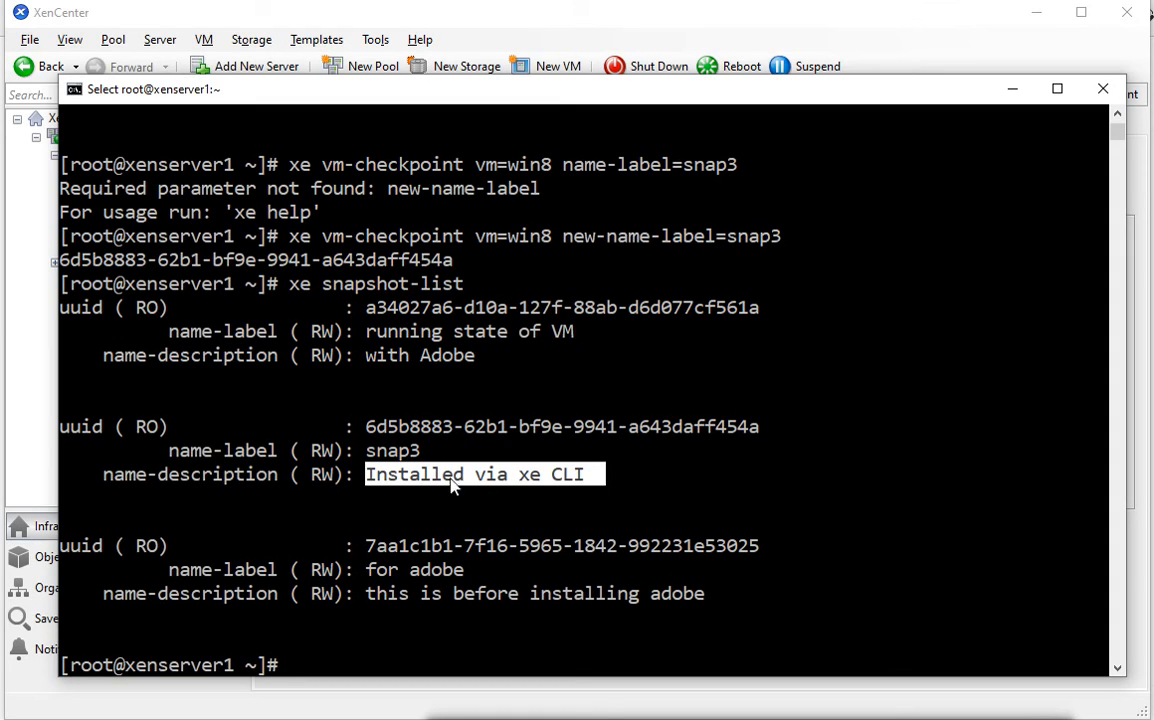
pyautogui.click(392, 476)
pyautogui.moveTo(369, 487); pyautogui.dragTo(578, 488)
pyautogui.click(632, 478)
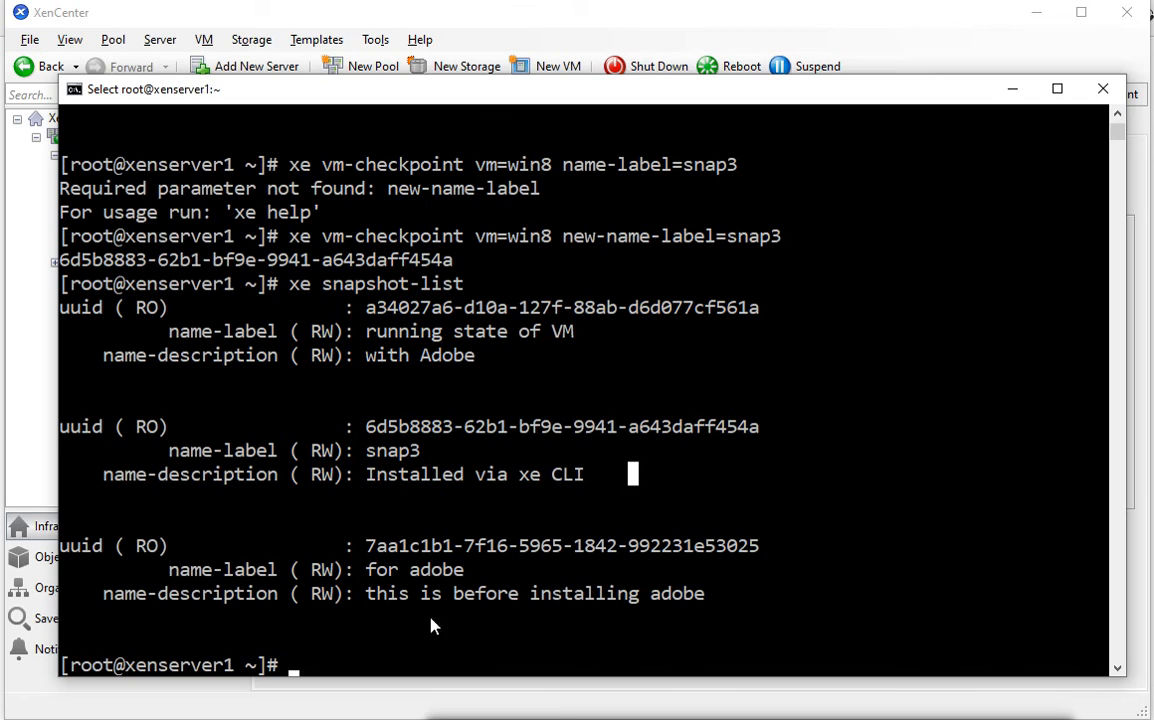
pyautogui.click(462, 690)
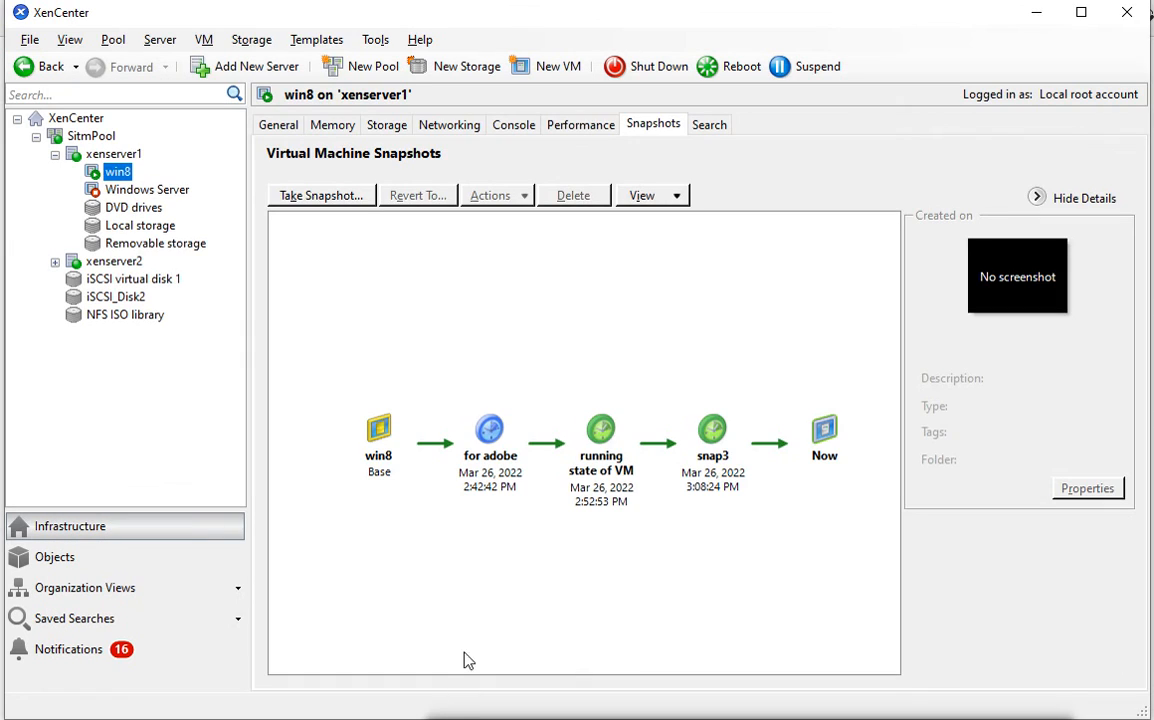
pyautogui.click(712, 440)
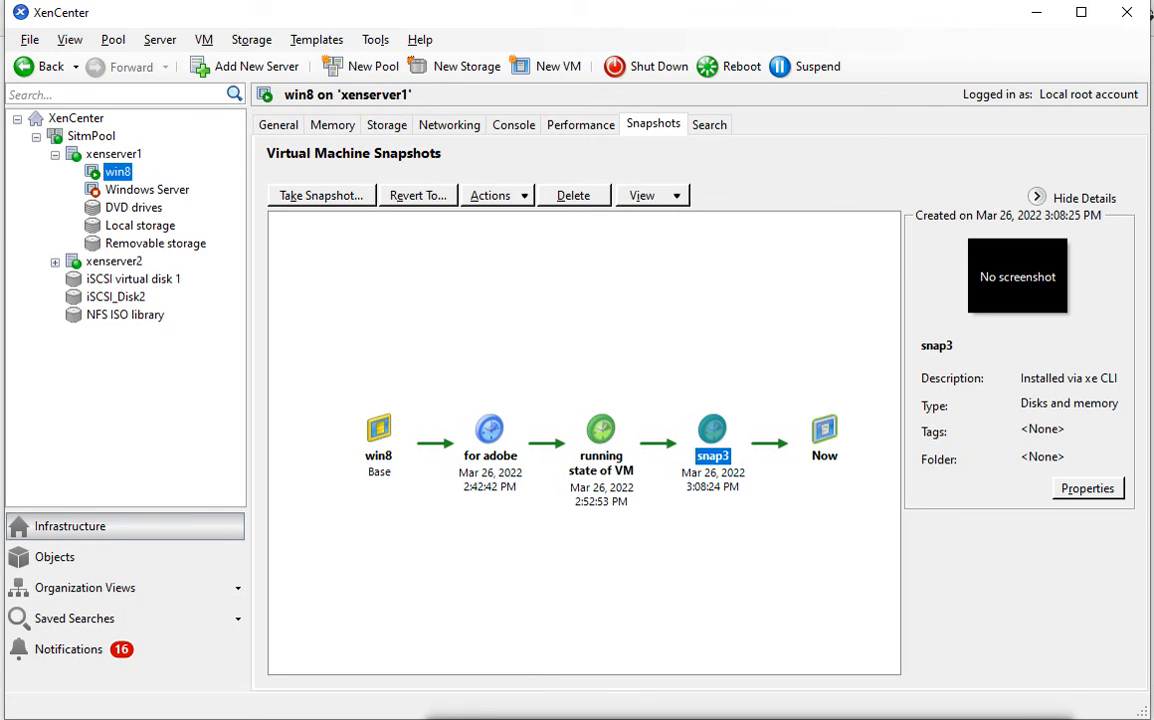
# Switch to the xenserver1 terminal and enter xe snapshot-uninstall with snapshot-uuid=6d5b8883-62b1-bf9e-9941-a643daff454a, the UUID of snap3.
pyautogui.hotkey('alt', 'Tab')
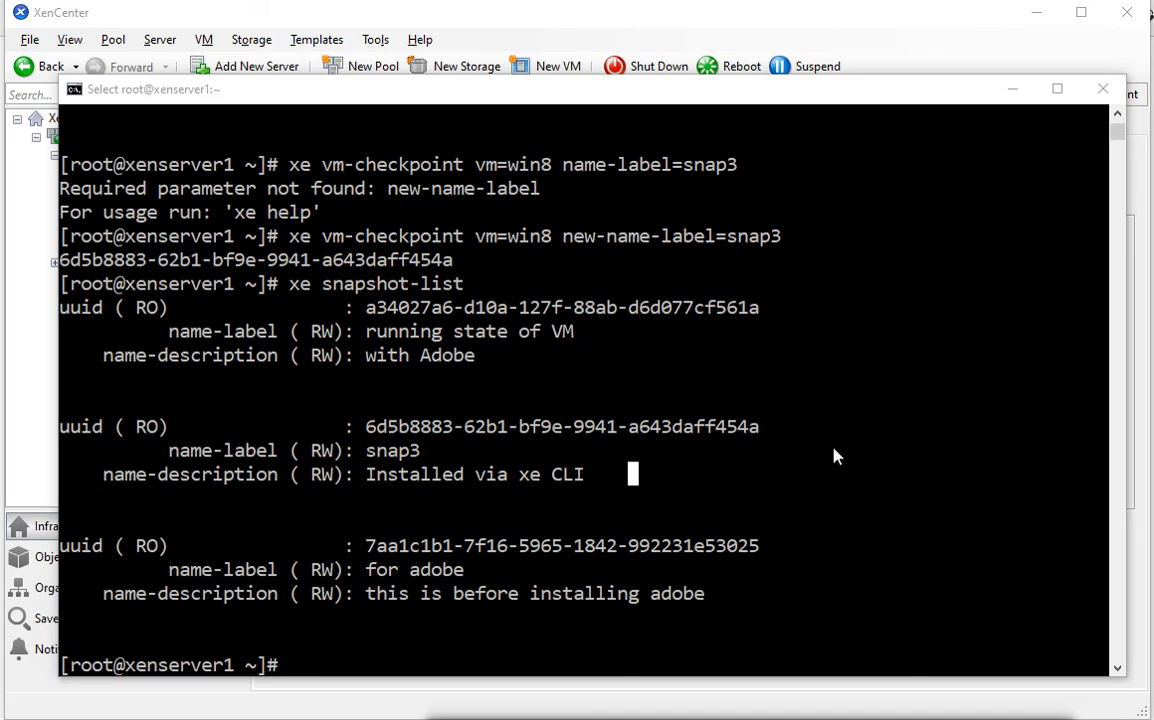
pyautogui.write('xe ')
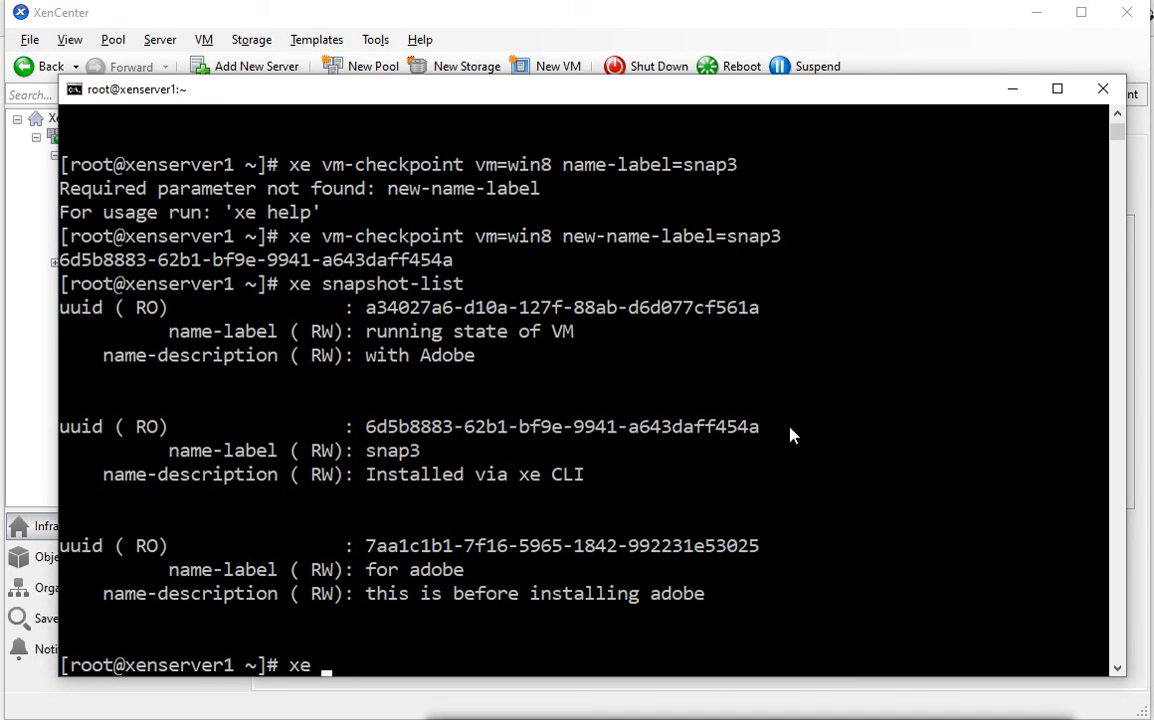
pyautogui.write('snapshot-')
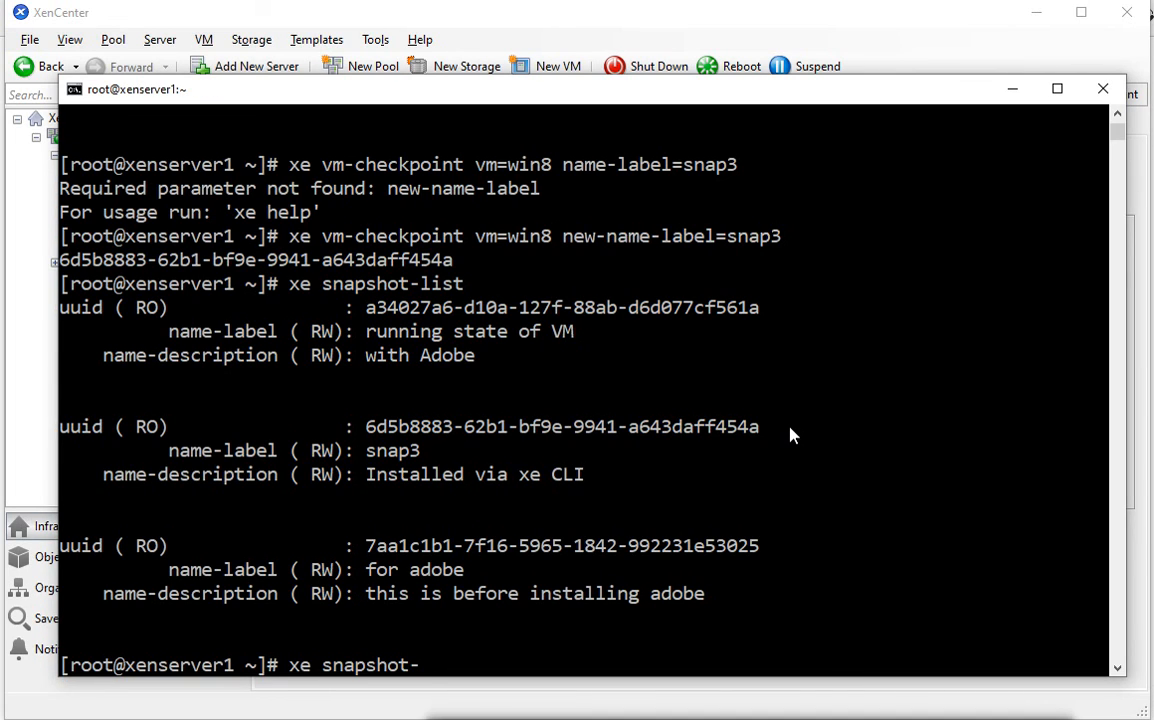
pyautogui.write('uninstall sn')
pyautogui.press('Tab')
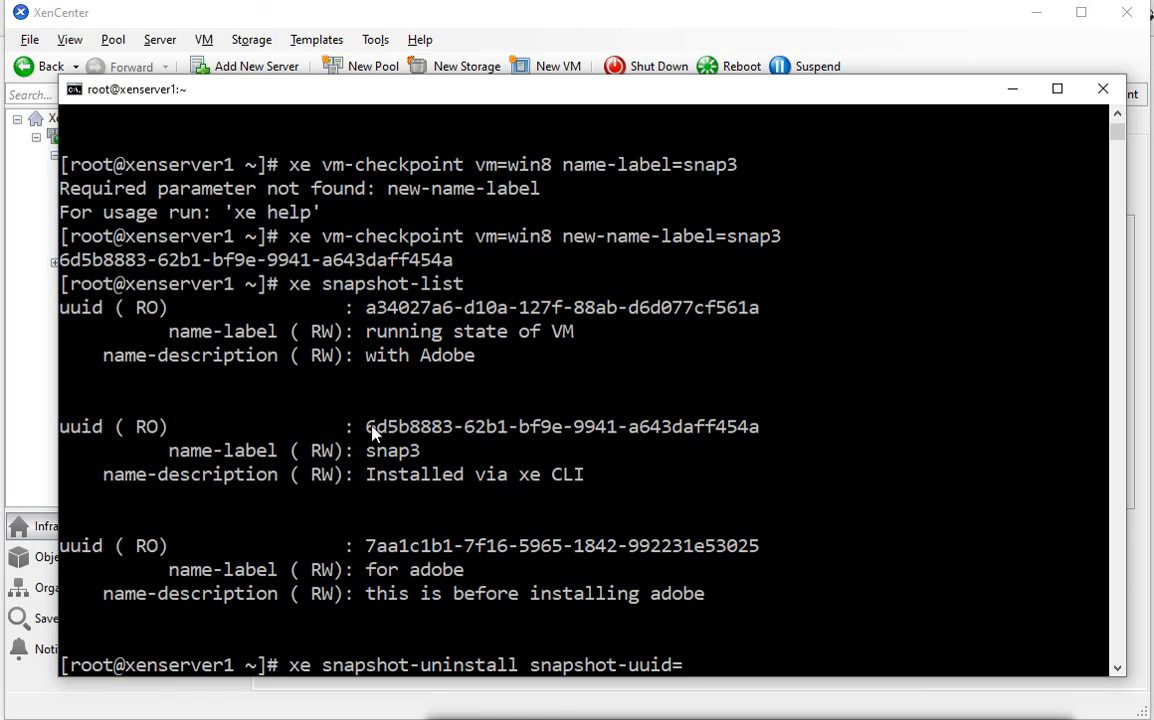
pyautogui.moveTo(368, 429); pyautogui.dragTo(752, 438)
pyautogui.click(788, 482)
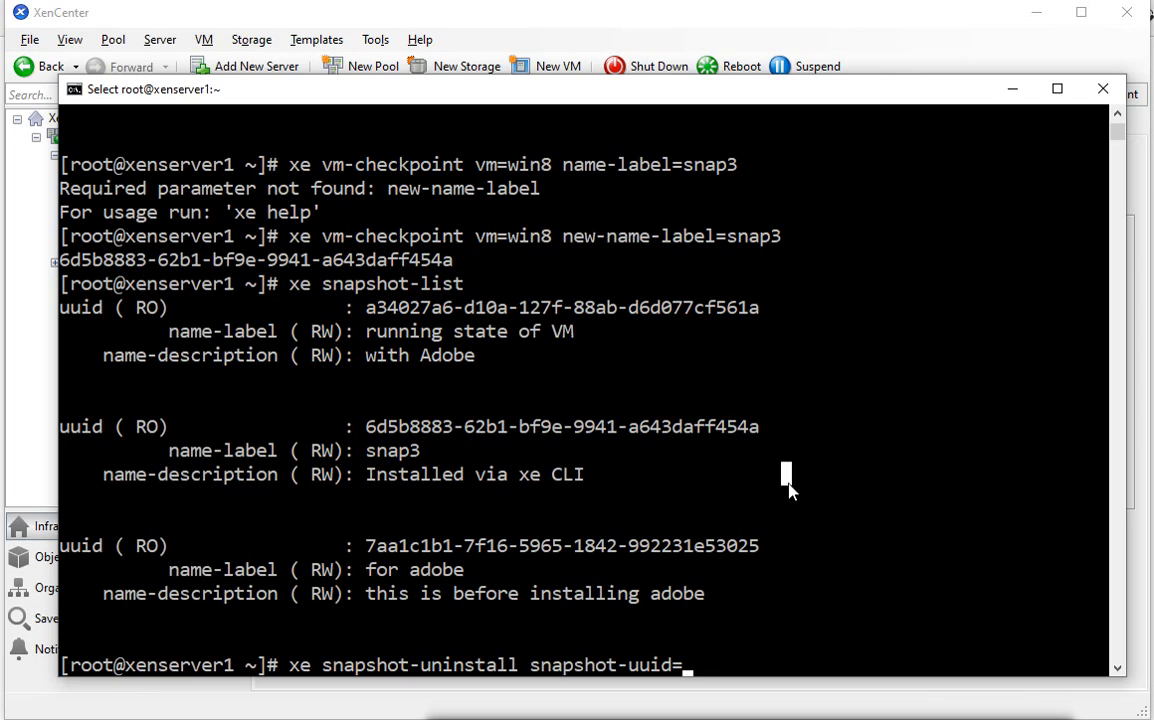
pyautogui.write('6d')
pyautogui.press('Tab')
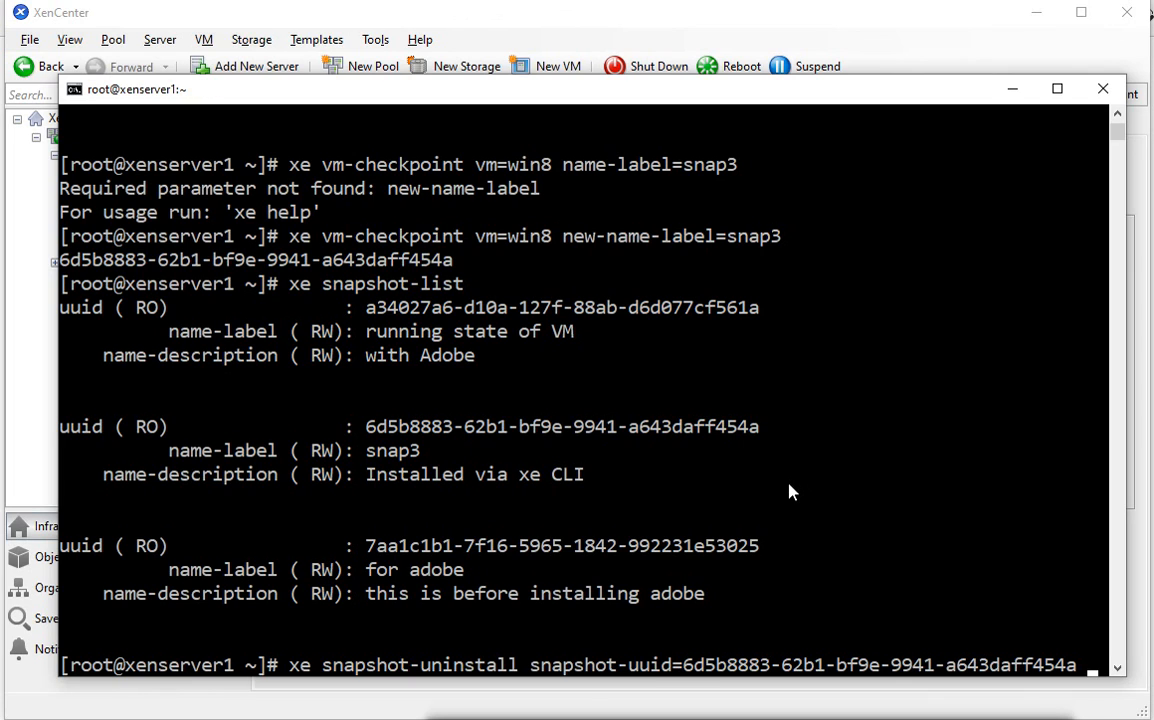
# Check the entered UUID against snap3's entry in the snapshot listing and run the snapshot-uninstall command.
pyautogui.moveTo(368, 430); pyautogui.dragTo(750, 437)
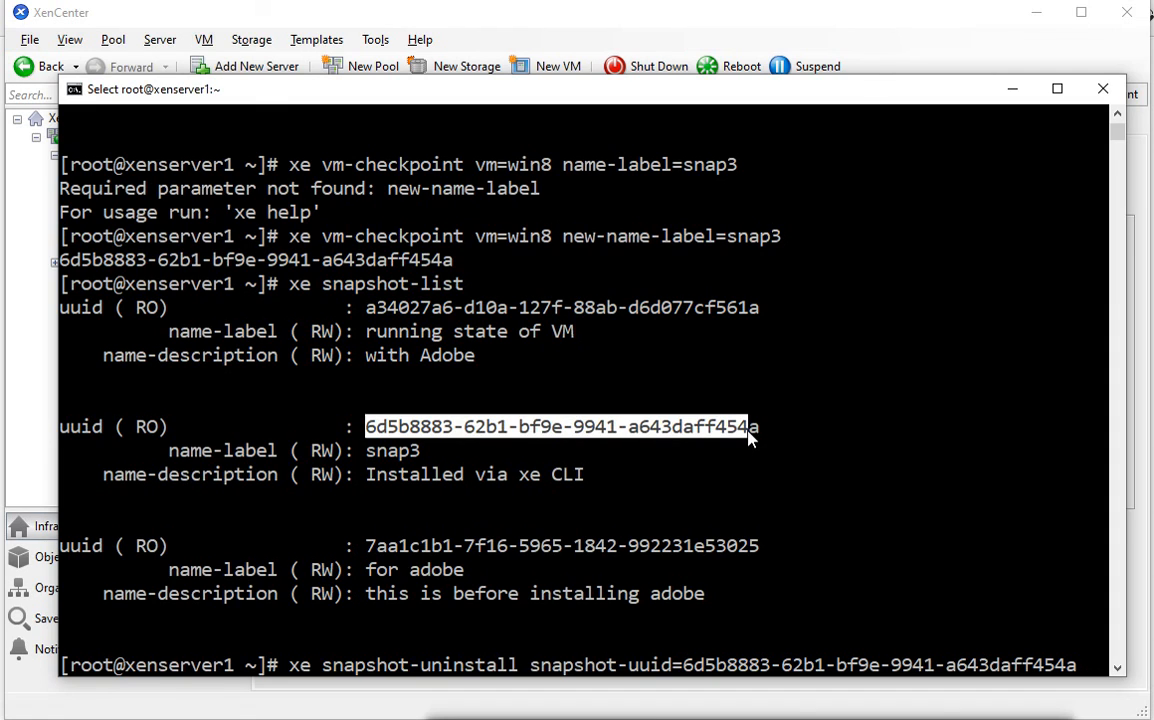
pyautogui.click(808, 477)
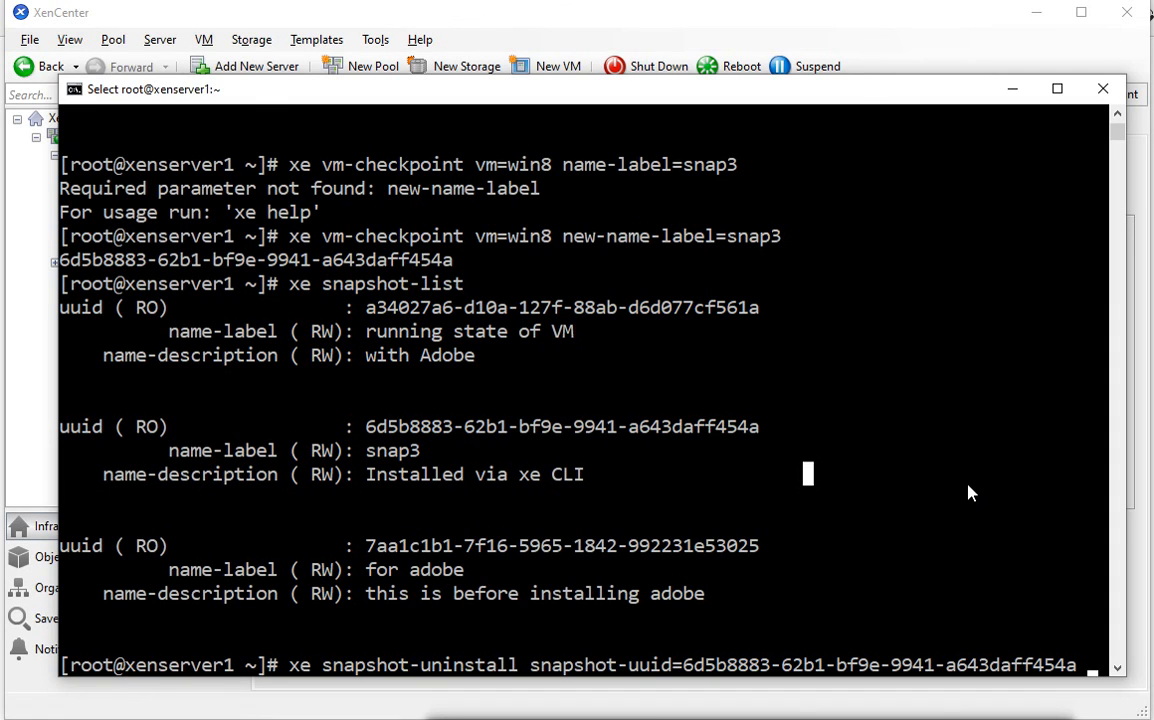
pyautogui.press('Escape')
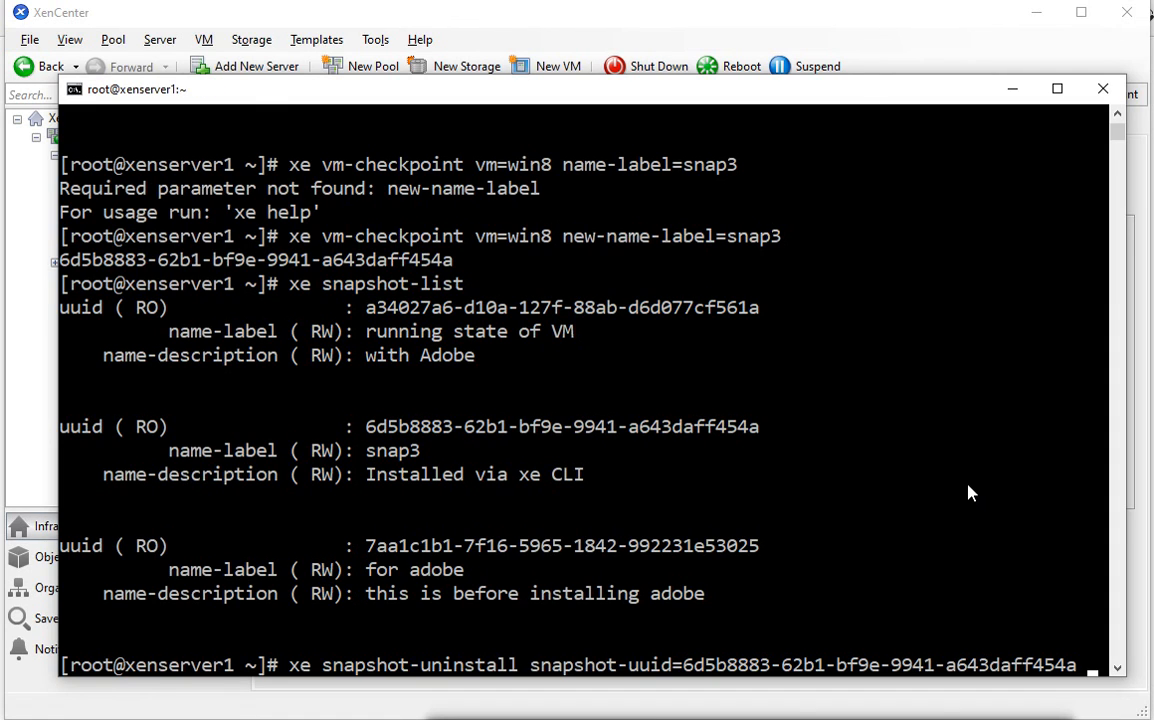
pyautogui.press('Return')
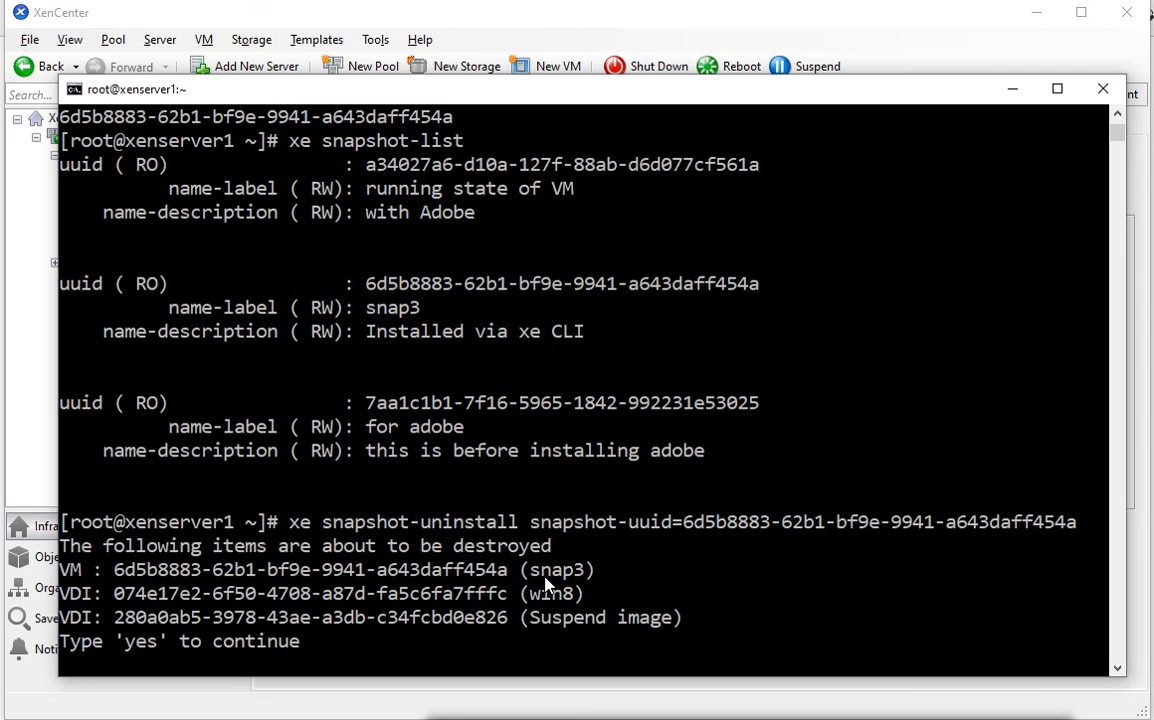
# Review the snap3 VM and win8 VDI entries about to be destroyed and confirm the removal with yes.
pyautogui.moveTo(114, 569); pyautogui.dragTo(320, 570)
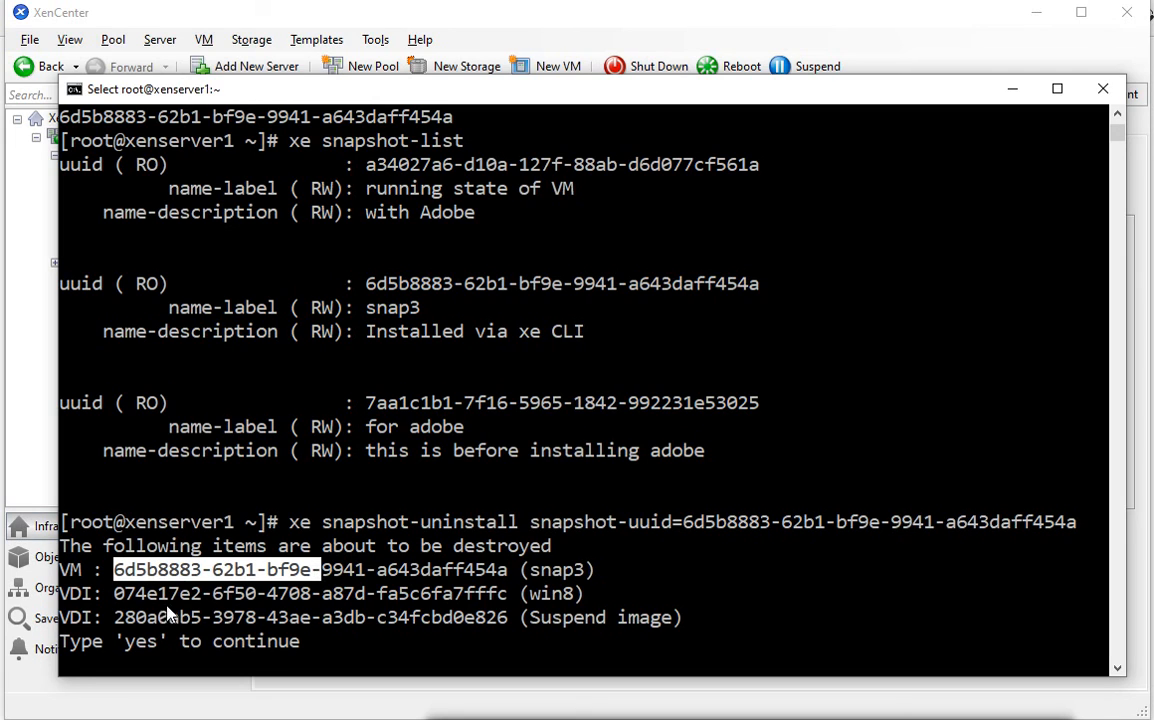
pyautogui.moveTo(113, 593); pyautogui.dragTo(585, 600)
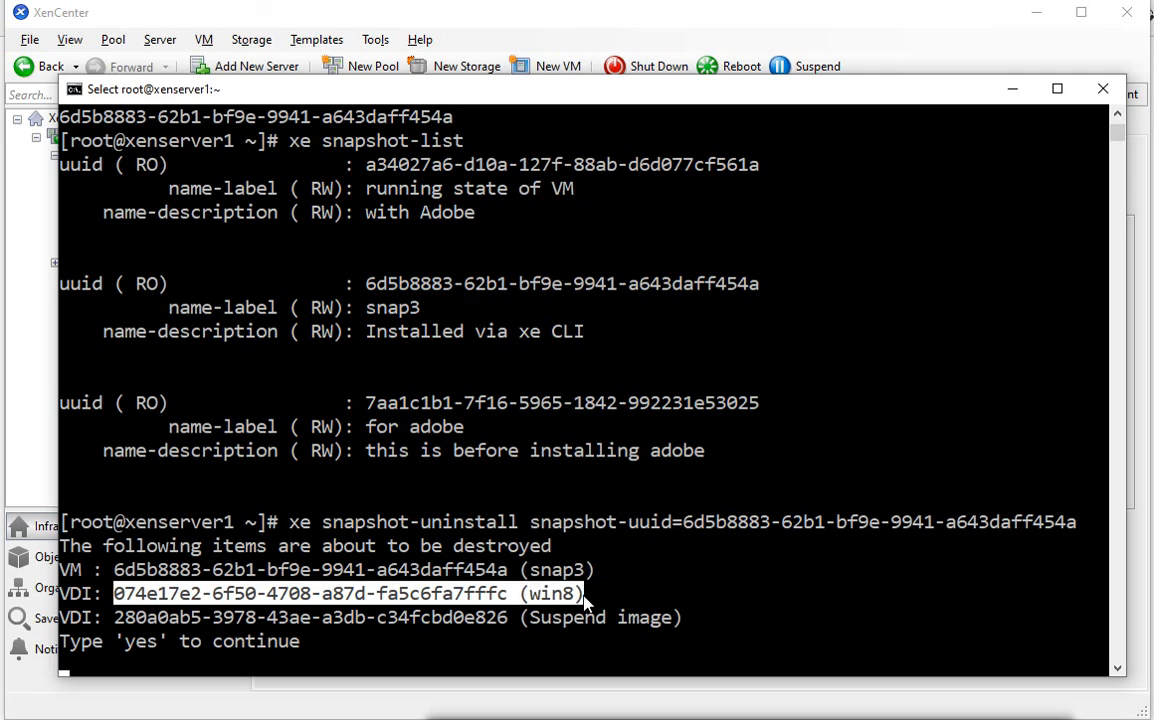
pyautogui.click(379, 643)
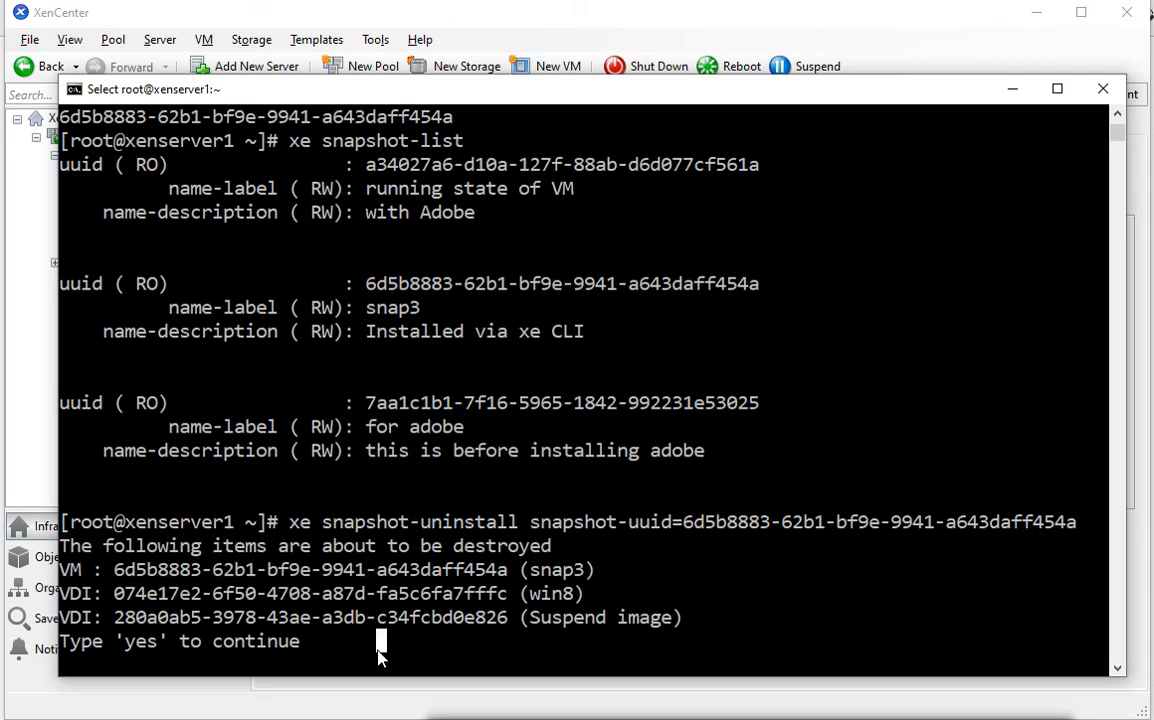
pyautogui.write('yes')
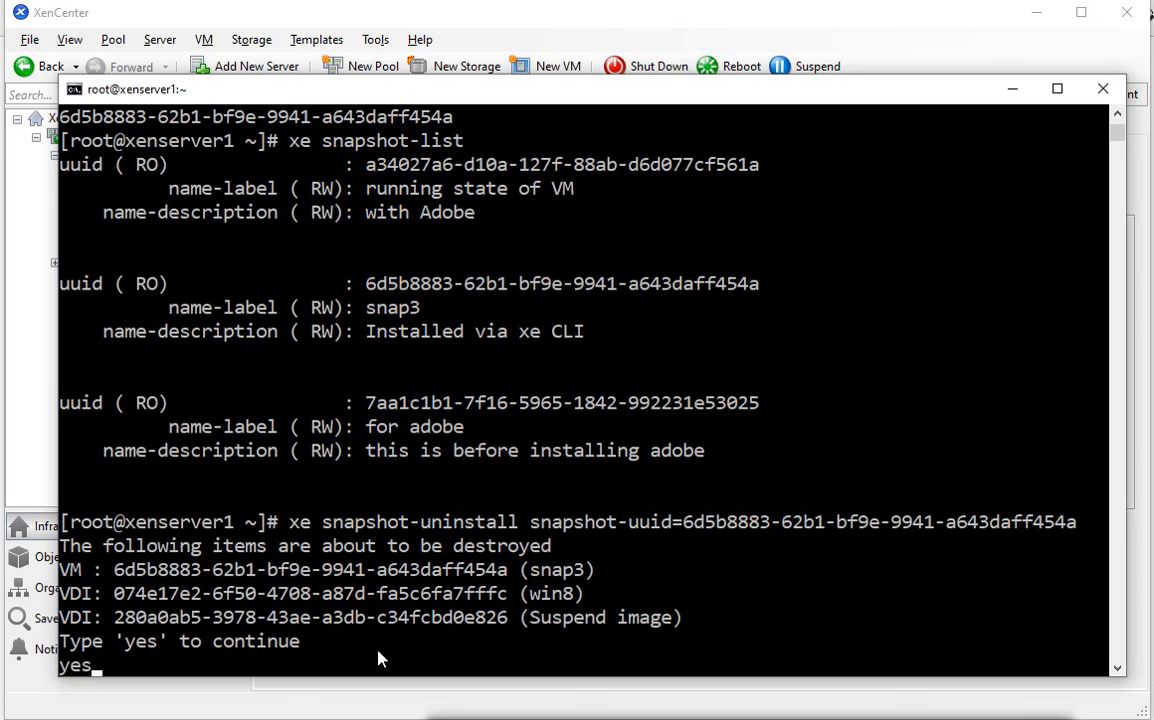
pyautogui.press('Return')
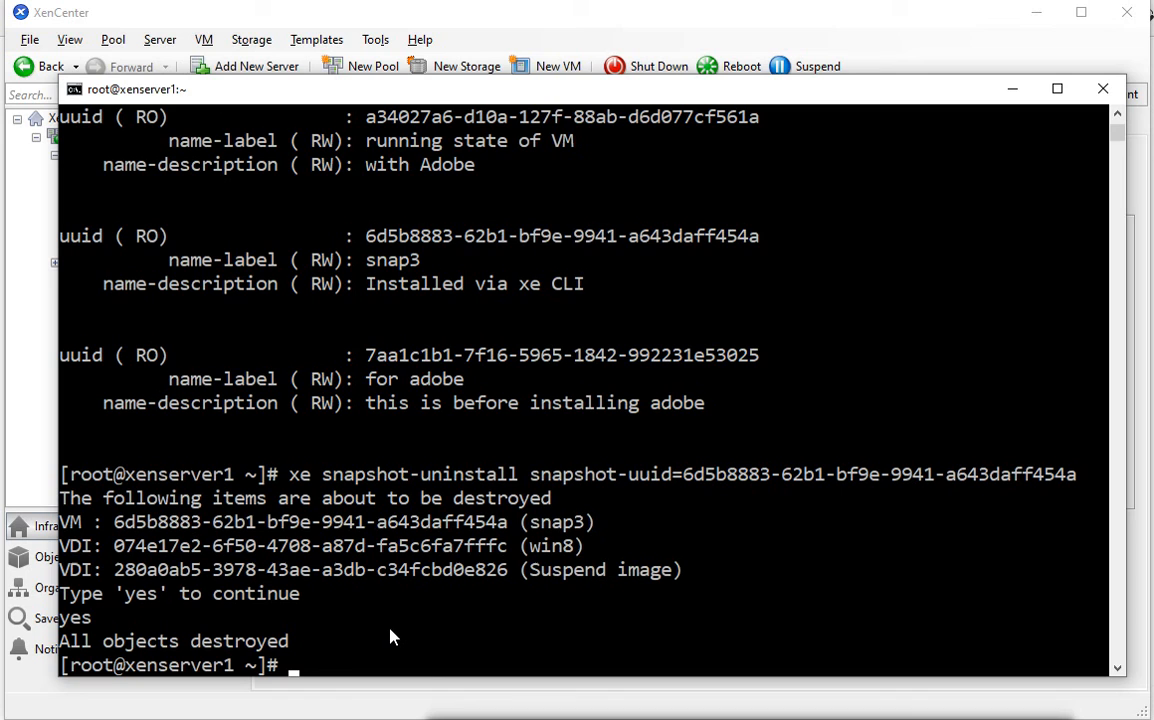
# List the remaining snapshots with xe snapshot-list and switch to XenCenter to check win8's snapshot tree.
pyautogui.press('Up')
pyautogui.press('Up')
pyautogui.press('Return')
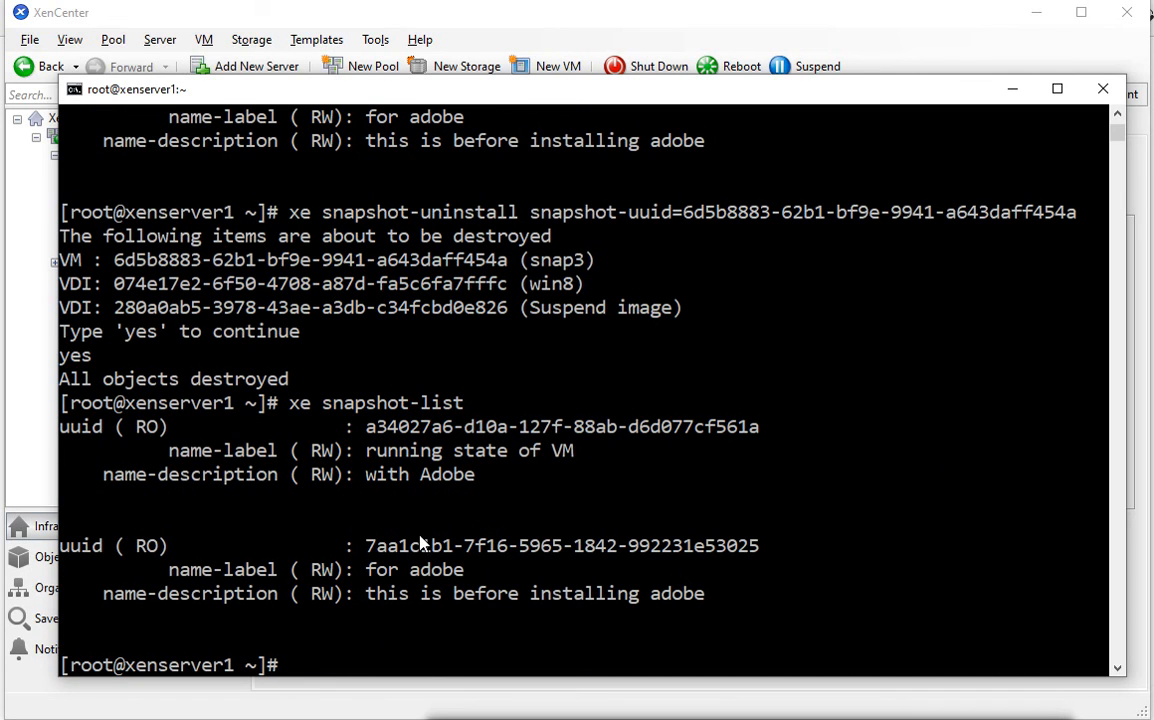
pyautogui.click(390, 702)
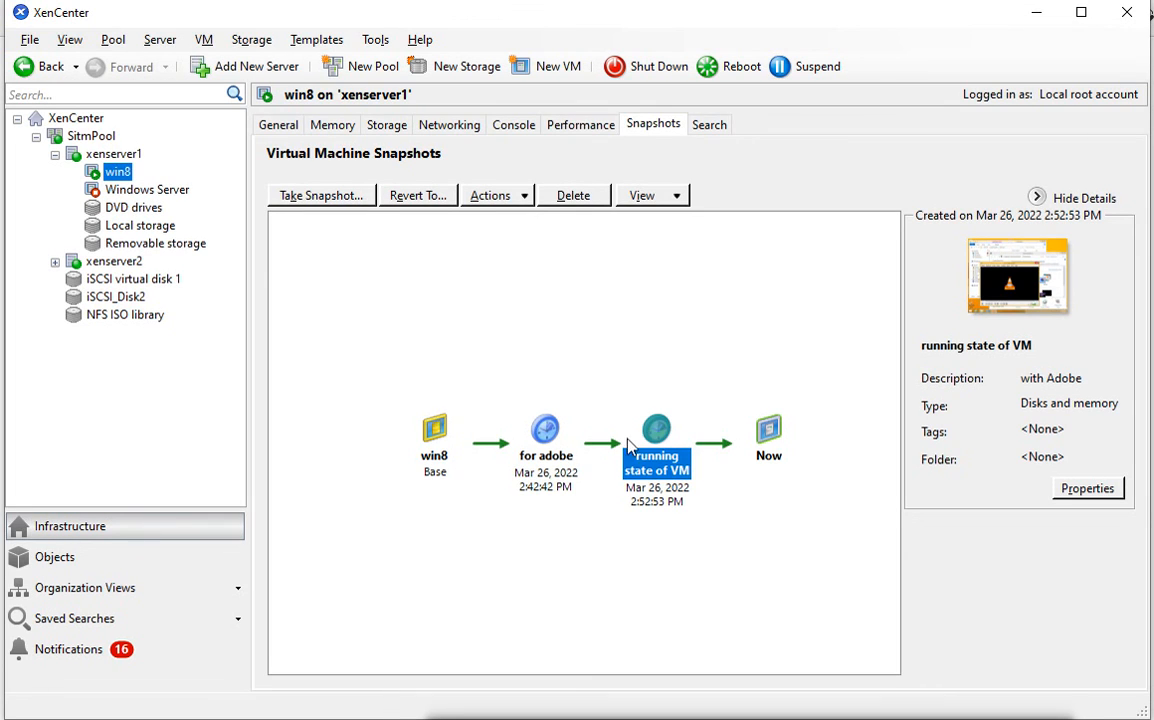